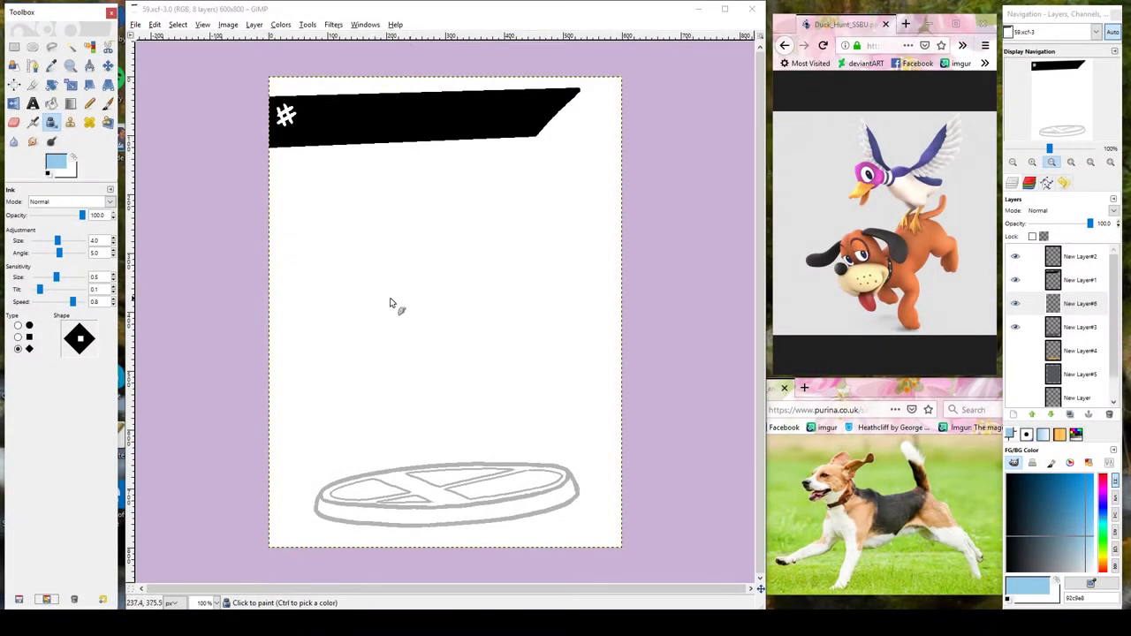
# Sketch the top of the dog's head, its ear and the lower-left face in light blue.
pyautogui.moveTo(357, 301)
pyautogui.mouseDown()
pyautogui.moveTo(306, 327)
pyautogui.moveTo(381, 326)
pyautogui.moveTo(351, 270)
pyautogui.moveTo(429, 252)
pyautogui.mouseUp()
pyautogui.hotkey('ctrl', 'z')
pyautogui.moveTo(374, 289); pyautogui.dragTo(442, 253)
pyautogui.hotkey('ctrl', 'z')
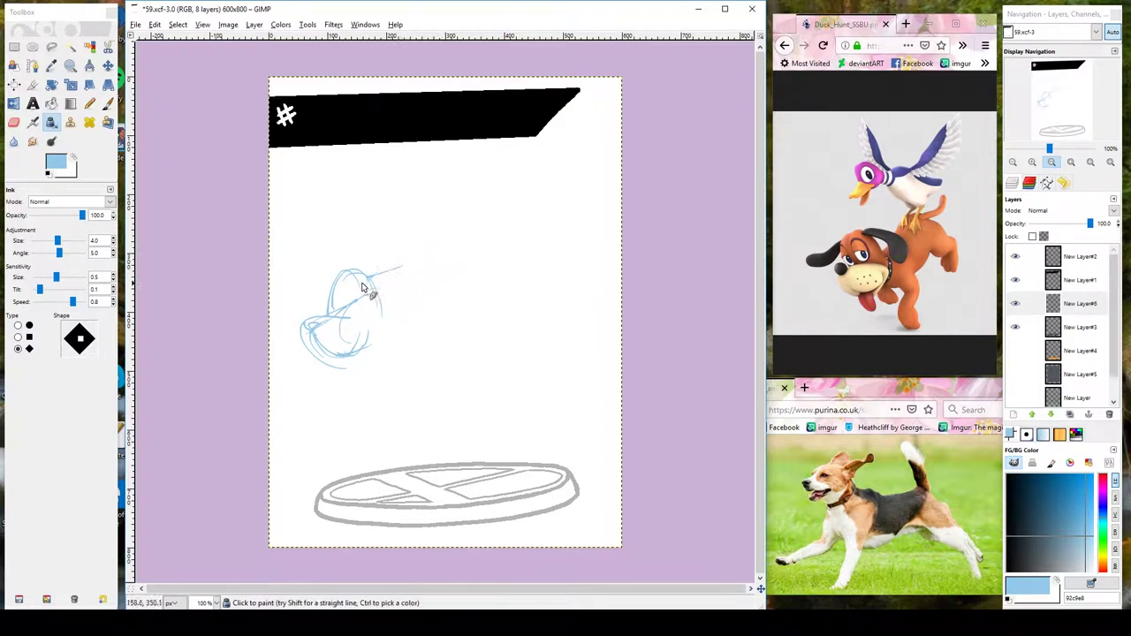
pyautogui.moveTo(361, 287)
pyautogui.mouseDown()
pyautogui.moveTo(374, 239)
pyautogui.moveTo(451, 261)
pyautogui.moveTo(329, 318)
pyautogui.moveTo(358, 296)
pyautogui.moveTo(355, 320)
pyautogui.moveTo(325, 297)
pyautogui.mouseUp()
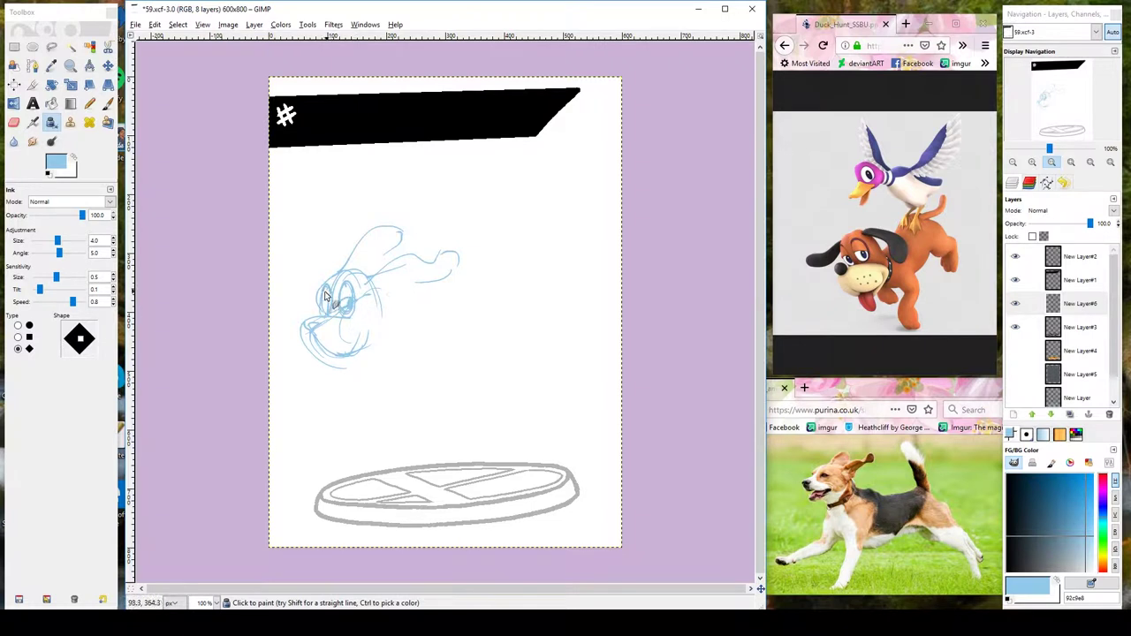
pyautogui.moveTo(304, 331); pyautogui.dragTo(316, 362)
# Add the dog's smiling mouth, chin and both sides of the head down to the jaw.
pyautogui.moveTo(327, 320)
pyautogui.mouseDown()
pyautogui.moveTo(378, 331)
pyautogui.moveTo(349, 358)
pyautogui.mouseUp()
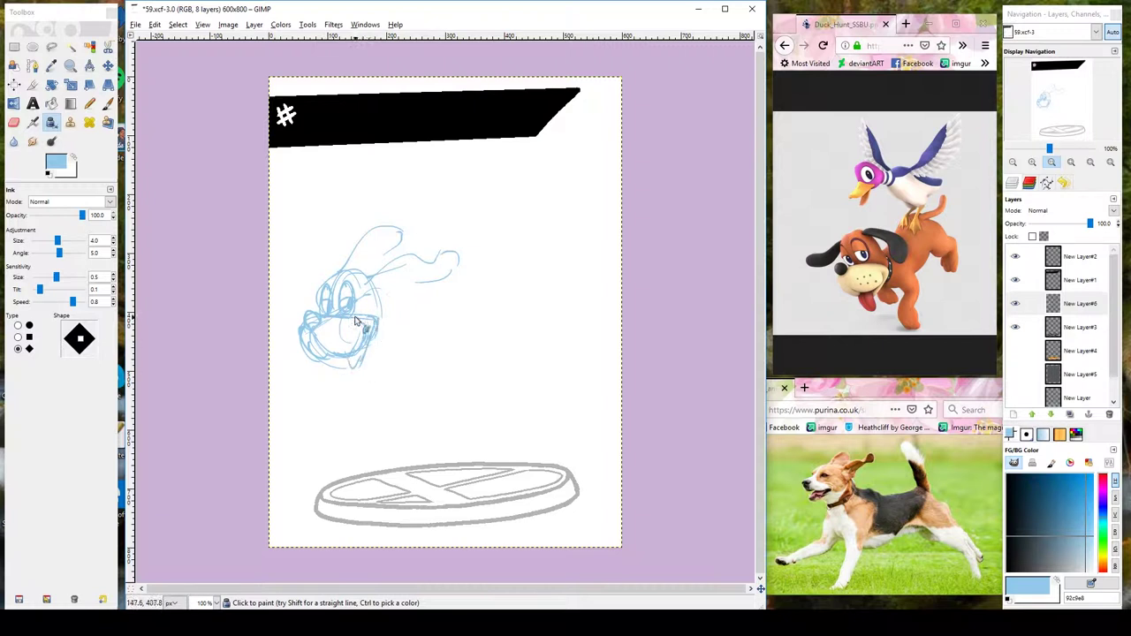
pyautogui.press('ctrl')
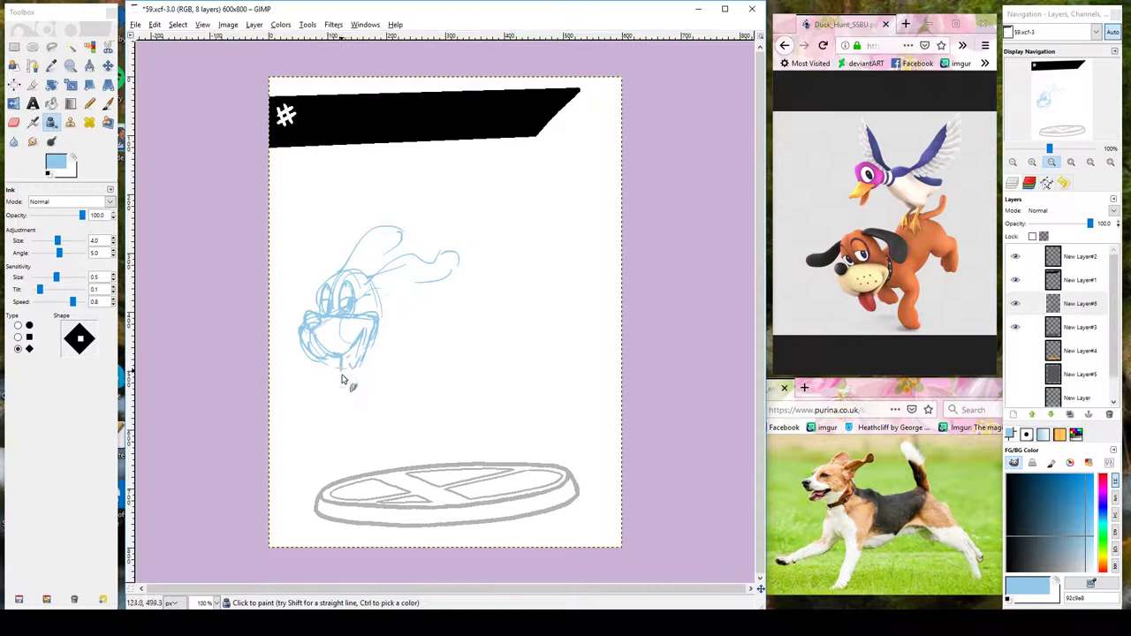
pyautogui.moveTo(358, 349)
pyautogui.mouseDown()
pyautogui.moveTo(366, 380)
pyautogui.moveTo(343, 352)
pyautogui.mouseUp()
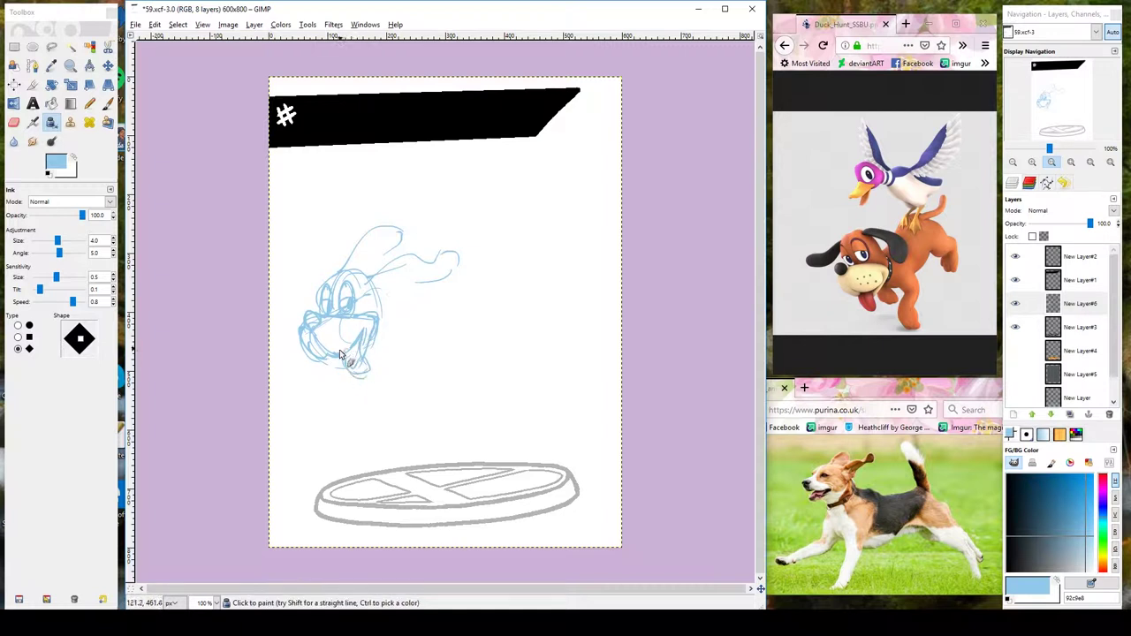
pyautogui.moveTo(334, 279)
pyautogui.mouseDown()
pyautogui.moveTo(319, 309)
pyautogui.moveTo(370, 343)
pyautogui.mouseUp()
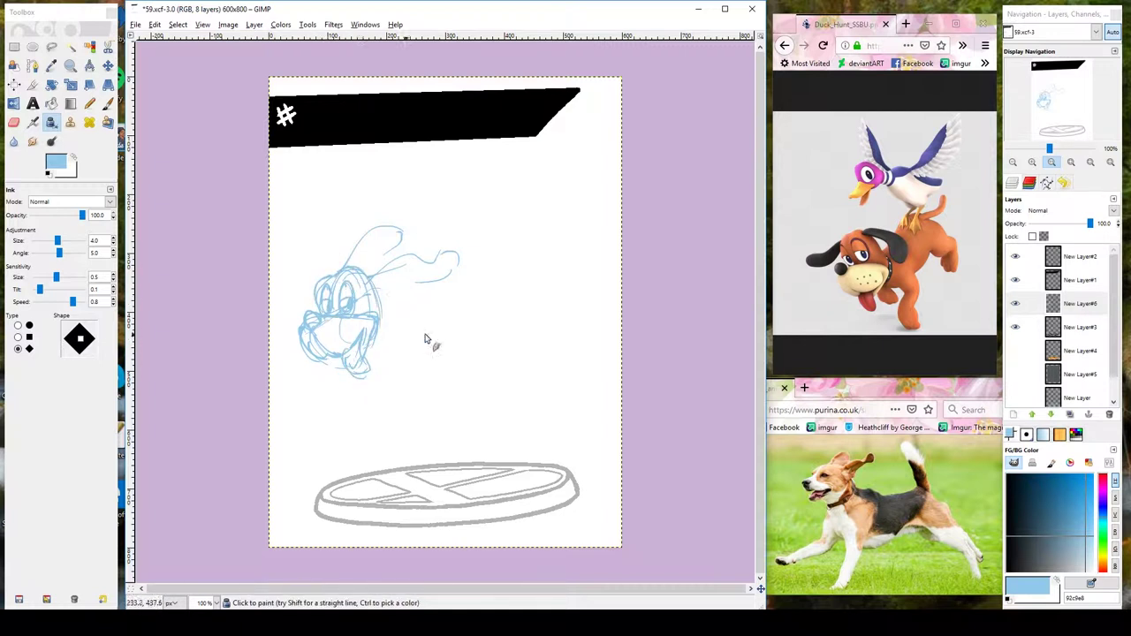
pyautogui.moveTo(388, 305)
pyautogui.mouseDown()
pyautogui.moveTo(369, 352)
pyautogui.moveTo(391, 315)
pyautogui.moveTo(437, 353)
pyautogui.moveTo(487, 348)
pyautogui.moveTo(404, 373)
pyautogui.moveTo(397, 462)
pyautogui.moveTo(432, 407)
pyautogui.moveTo(415, 455)
pyautogui.moveTo(411, 438)
pyautogui.moveTo(375, 488)
pyautogui.mouseUp()
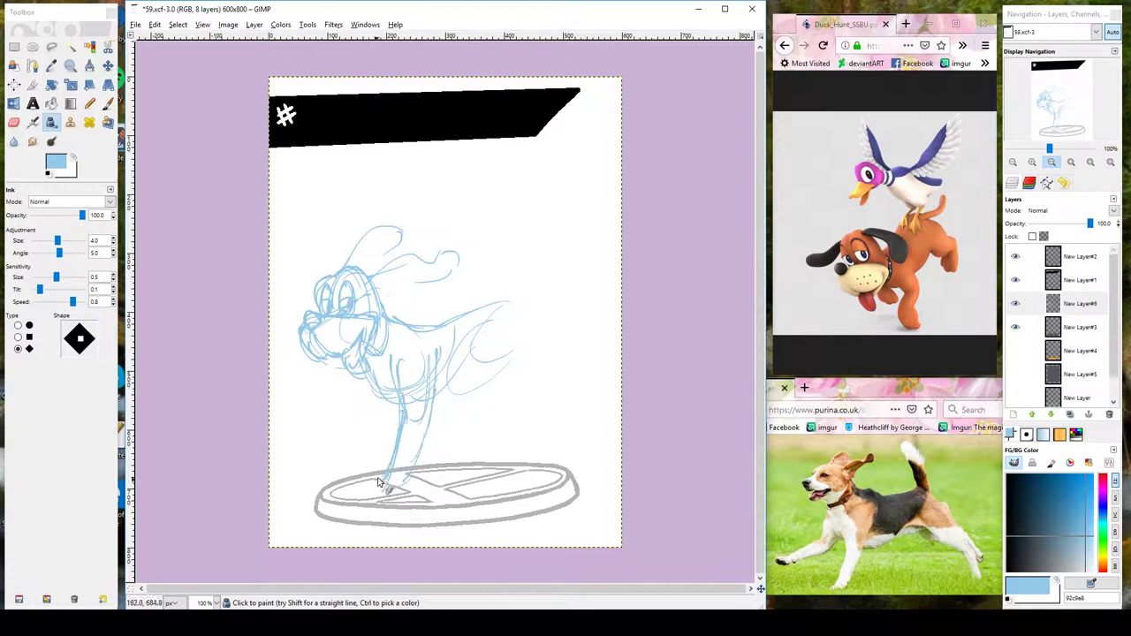
# Sketch the dog's front legs down to the pedestal and begin its rear and hind leg.
pyautogui.moveTo(432, 405)
pyautogui.mouseDown()
pyautogui.moveTo(417, 465)
pyautogui.moveTo(381, 483)
pyautogui.mouseUp()
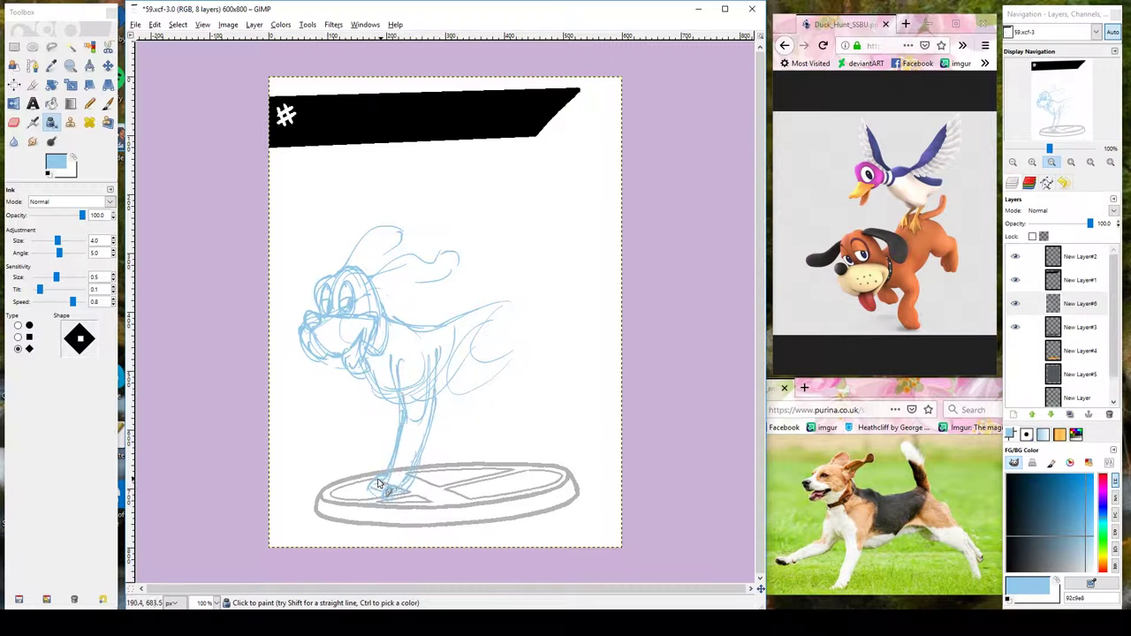
pyautogui.moveTo(362, 385)
pyautogui.mouseDown()
pyautogui.moveTo(323, 447)
pyautogui.moveTo(308, 451)
pyautogui.mouseUp()
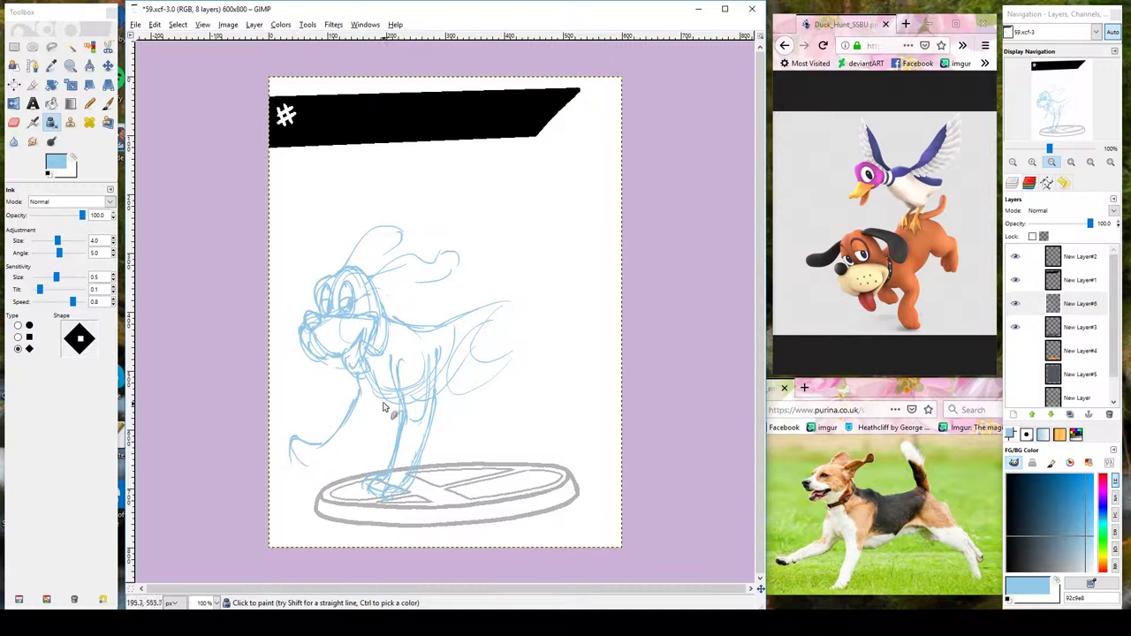
pyautogui.moveTo(378, 380)
pyautogui.mouseDown()
pyautogui.moveTo(375, 438)
pyautogui.moveTo(297, 461)
pyautogui.moveTo(334, 470)
pyautogui.moveTo(369, 437)
pyautogui.mouseUp()
pyautogui.moveTo(456, 399)
pyautogui.mouseDown()
pyautogui.moveTo(502, 372)
pyautogui.moveTo(505, 323)
pyautogui.moveTo(530, 324)
pyautogui.moveTo(501, 383)
pyautogui.moveTo(561, 423)
pyautogui.mouseUp()
pyautogui.moveTo(487, 375); pyautogui.dragTo(565, 412)
pyautogui.moveTo(532, 341)
pyautogui.mouseDown()
pyautogui.moveTo(581, 388)
pyautogui.moveTo(564, 451)
pyautogui.moveTo(606, 449)
pyautogui.moveTo(586, 445)
pyautogui.mouseUp()
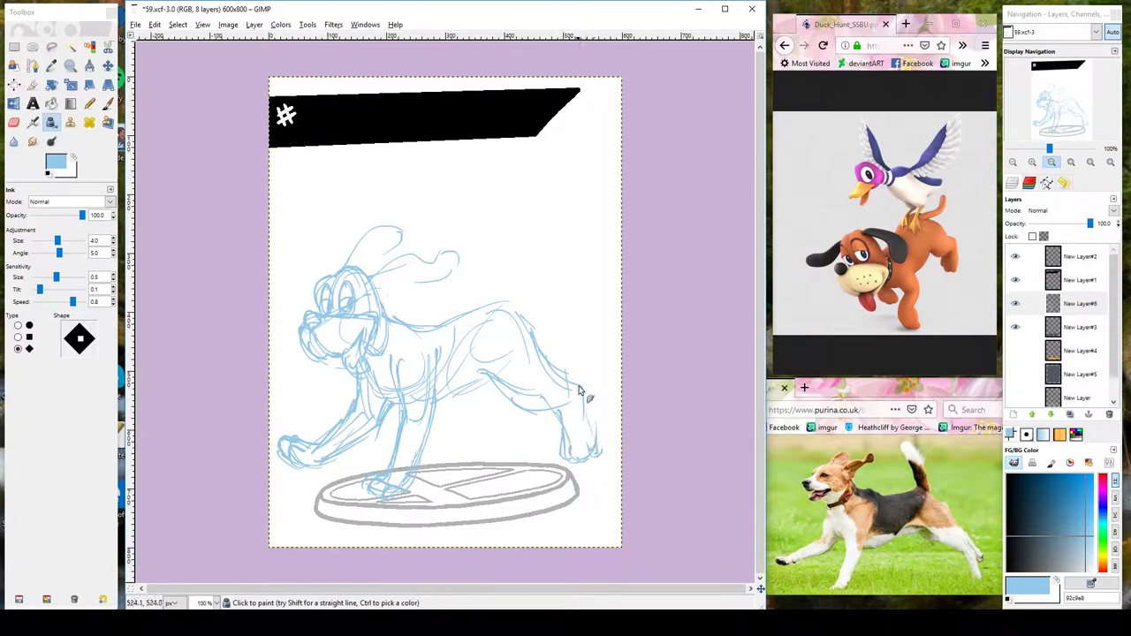
# Add the belly, hind leg and upright tail, and start a freehand outline around the dog.
pyautogui.moveTo(467, 397); pyautogui.dragTo(511, 411)
pyautogui.moveTo(487, 374)
pyautogui.mouseDown()
pyautogui.moveTo(566, 421)
pyautogui.moveTo(558, 438)
pyautogui.mouseUp()
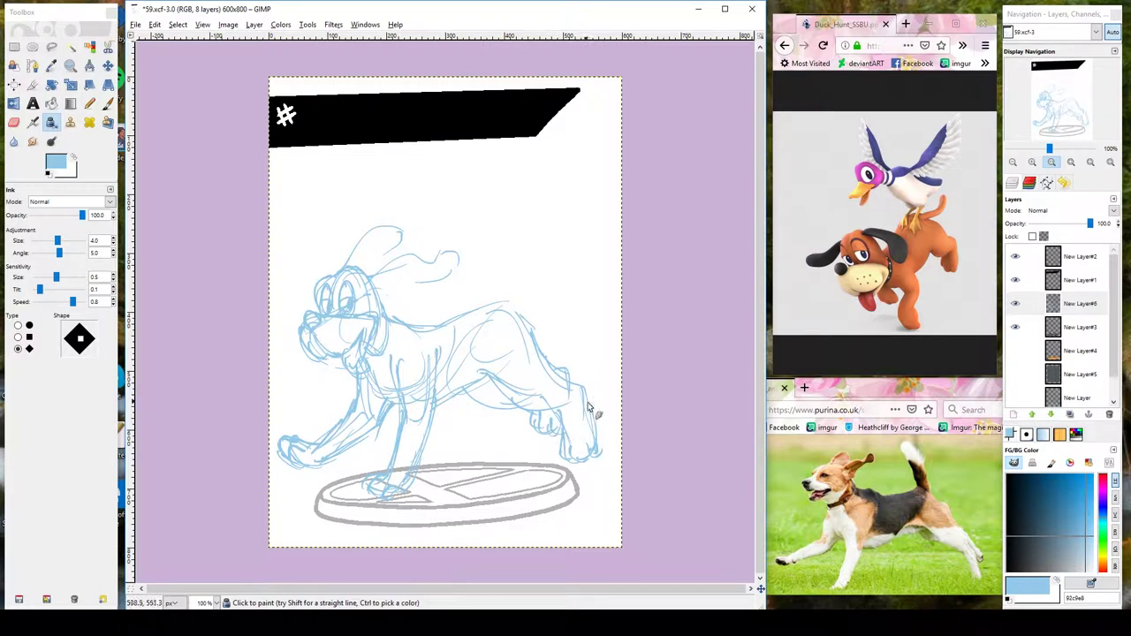
pyautogui.moveTo(495, 311); pyautogui.dragTo(506, 226)
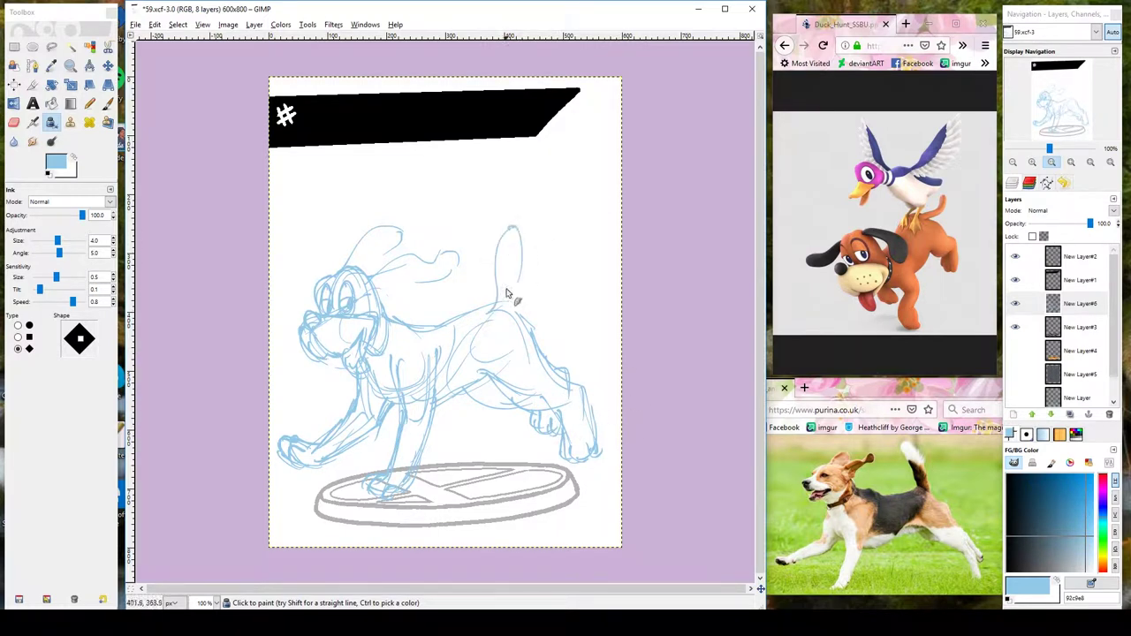
pyautogui.moveTo(520, 288); pyautogui.dragTo(509, 225)
pyautogui.press('f')
pyautogui.moveTo(478, 278); pyautogui.dragTo(397, 320)
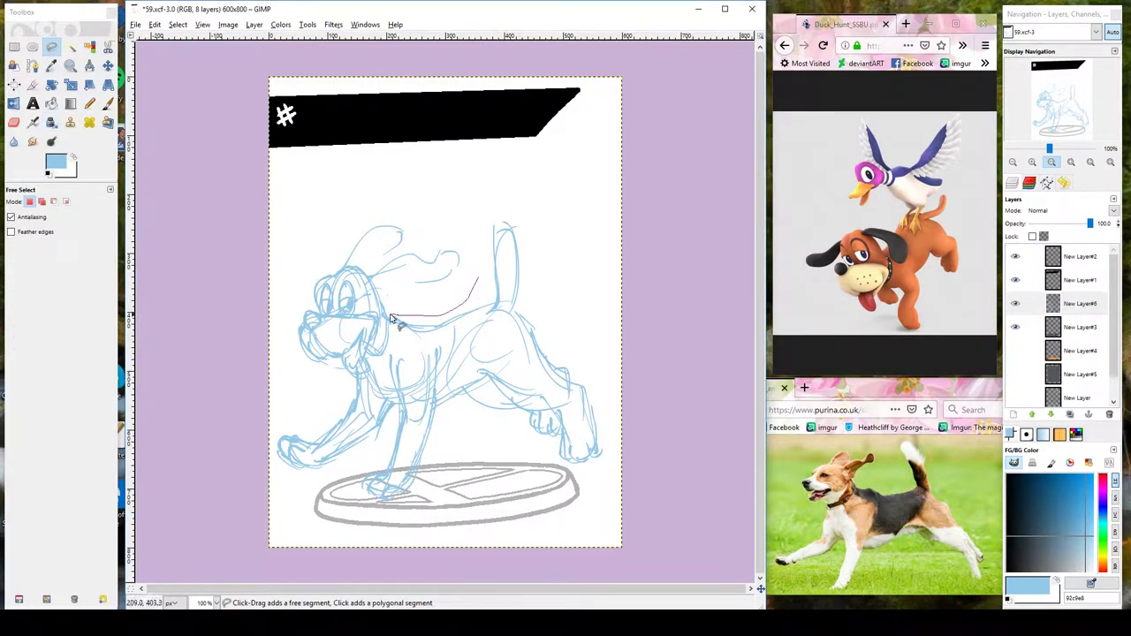
# Close the freehand selection around the dog and scale the sketch down slightly.
pyautogui.moveTo(369, 380); pyautogui.dragTo(649, 384)
pyautogui.press('Return')
pyautogui.hotkey('shift', 's')
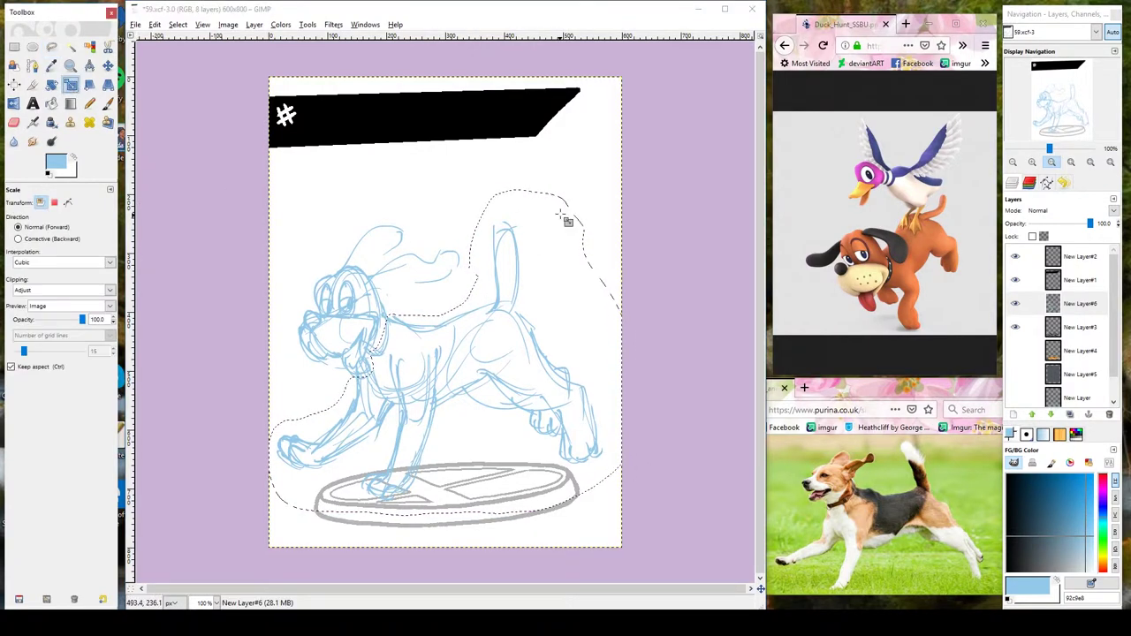
pyautogui.click(430, 367)
pyautogui.press('Return')
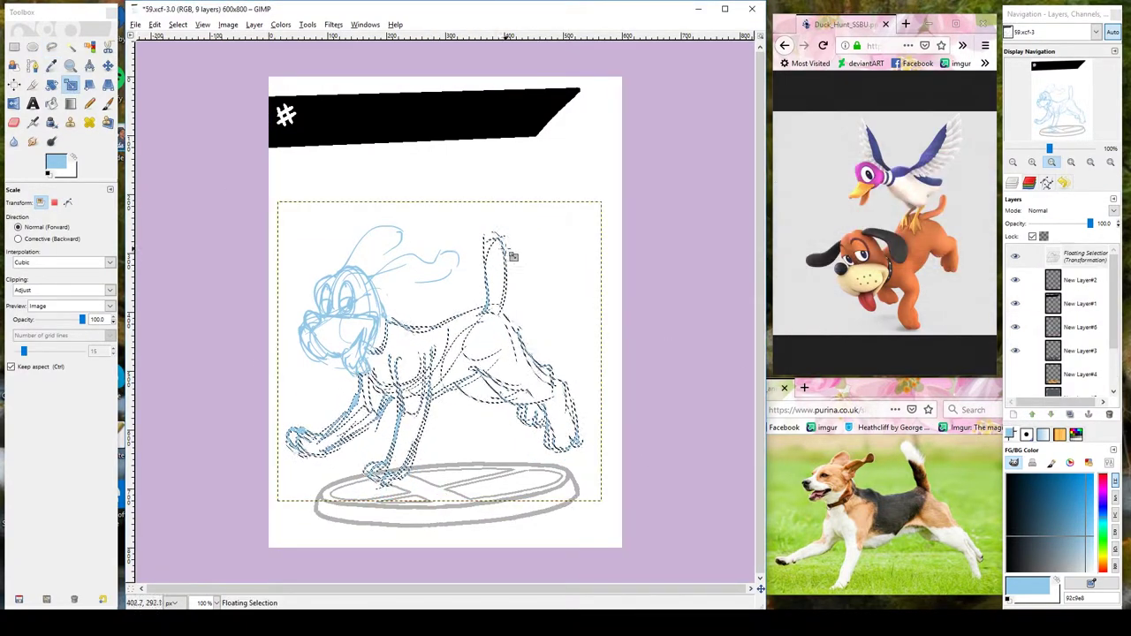
pyautogui.click(436, 360)
pyautogui.press('Return')
# Move the shrunken dog up and left, anchor it, and fit the layer to the image size.
pyautogui.press('m')
pyautogui.moveTo(402, 333); pyautogui.dragTo(383, 334)
pyautogui.hotkey('ctrl', 'h')
pyautogui.click(254, 24)
pyautogui.click(328, 215)
pyautogui.press('k')
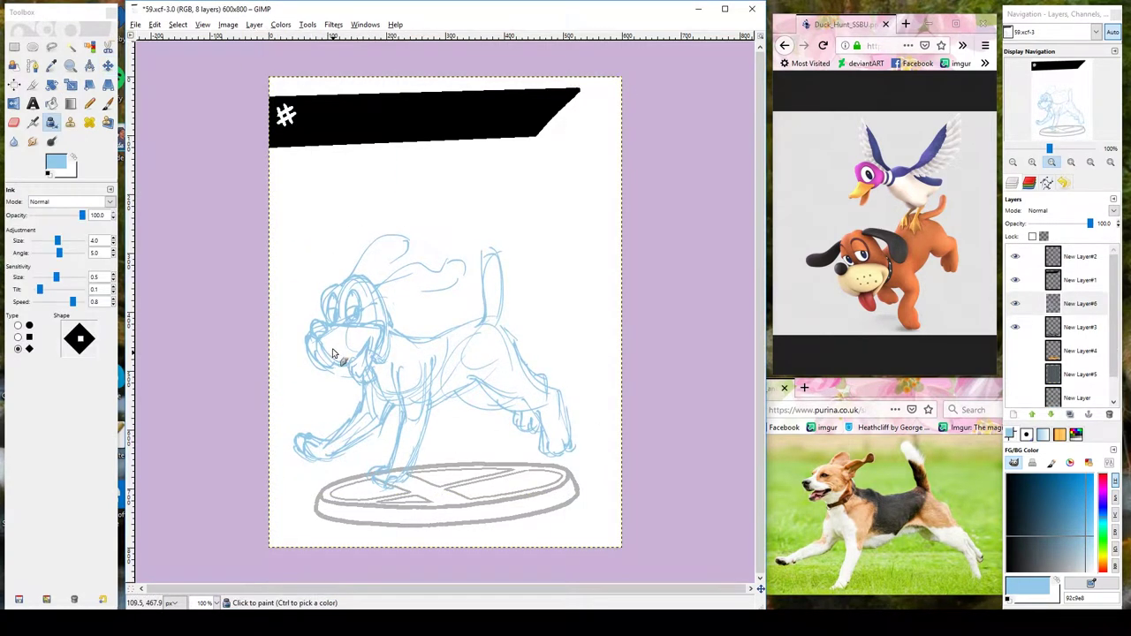
# Refine the dog's front leg, back, neck, head and ear with light-blue ink strokes.
pyautogui.moveTo(440, 376); pyautogui.dragTo(428, 435)
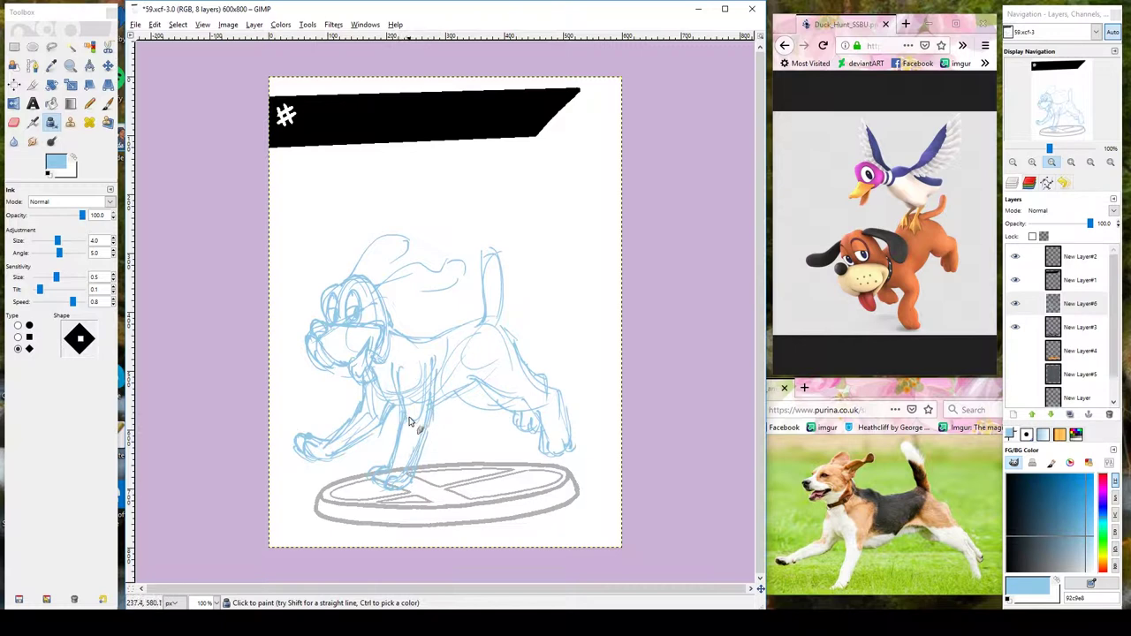
pyautogui.moveTo(486, 329); pyautogui.dragTo(526, 357)
pyautogui.moveTo(389, 347); pyautogui.dragTo(400, 340)
pyautogui.moveTo(385, 289); pyautogui.dragTo(397, 337)
pyautogui.moveTo(384, 284); pyautogui.dragTo(441, 294)
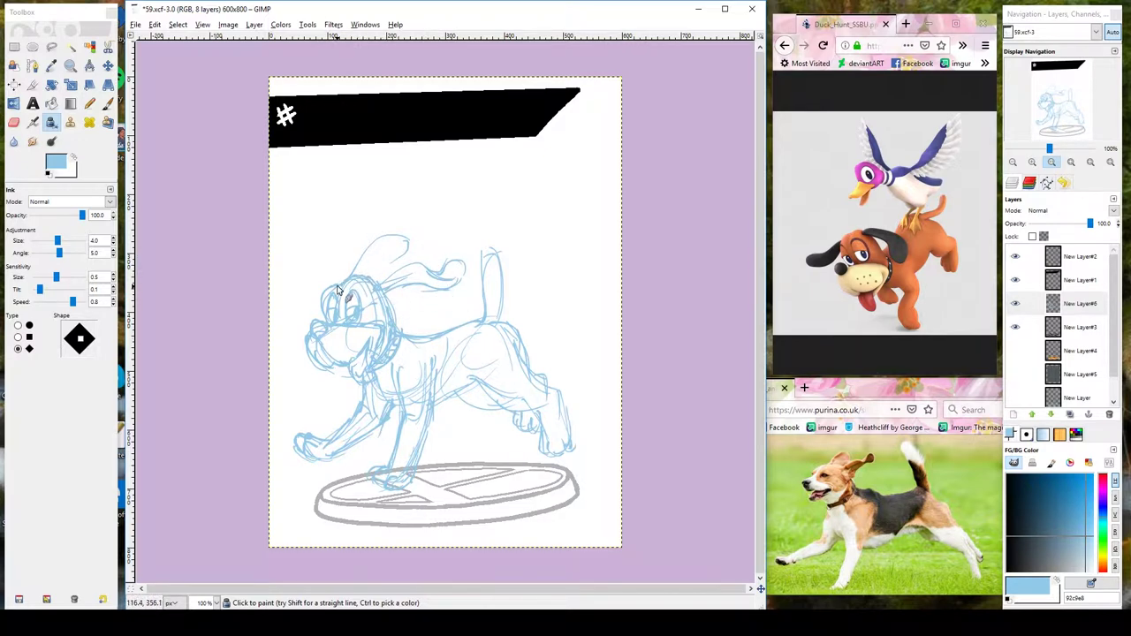
pyautogui.moveTo(400, 245); pyautogui.dragTo(403, 260)
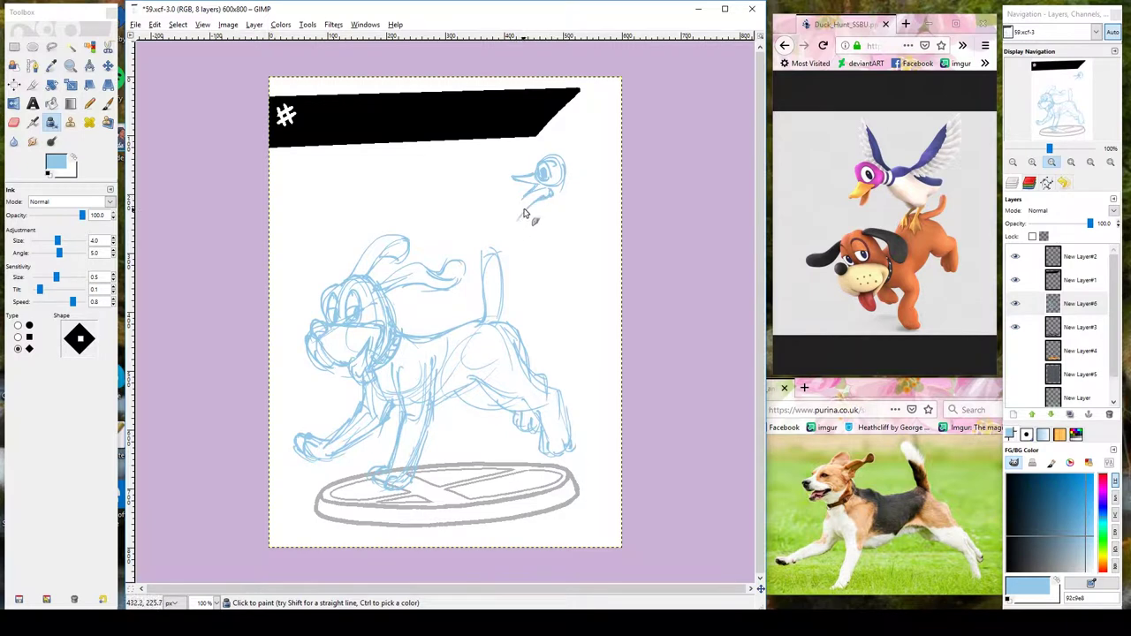
# Sketch the duck's body, both wings and head above the dog, hiding the black title banner.
pyautogui.moveTo(485, 236)
pyautogui.mouseDown()
pyautogui.moveTo(558, 221)
pyautogui.moveTo(606, 281)
pyautogui.mouseUp()
pyautogui.moveTo(560, 218); pyautogui.dragTo(608, 294)
pyautogui.moveTo(565, 248); pyautogui.dragTo(591, 287)
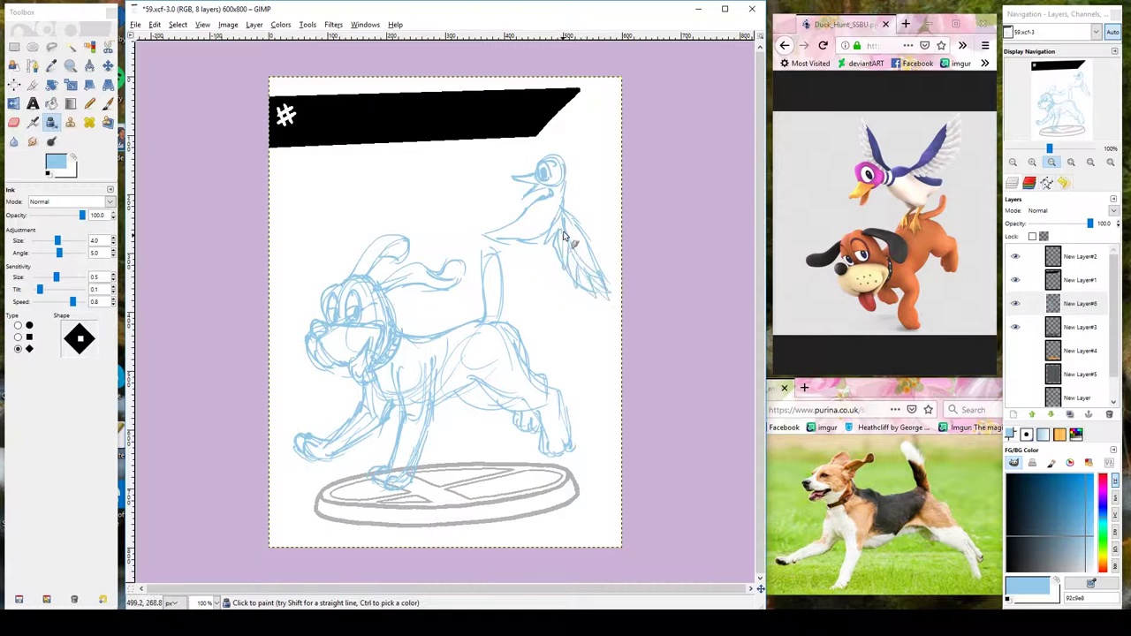
pyautogui.click(1014, 280)
pyautogui.moveTo(494, 99)
pyautogui.mouseDown()
pyautogui.moveTo(523, 181)
pyautogui.moveTo(495, 107)
pyautogui.moveTo(534, 264)
pyautogui.mouseUp()
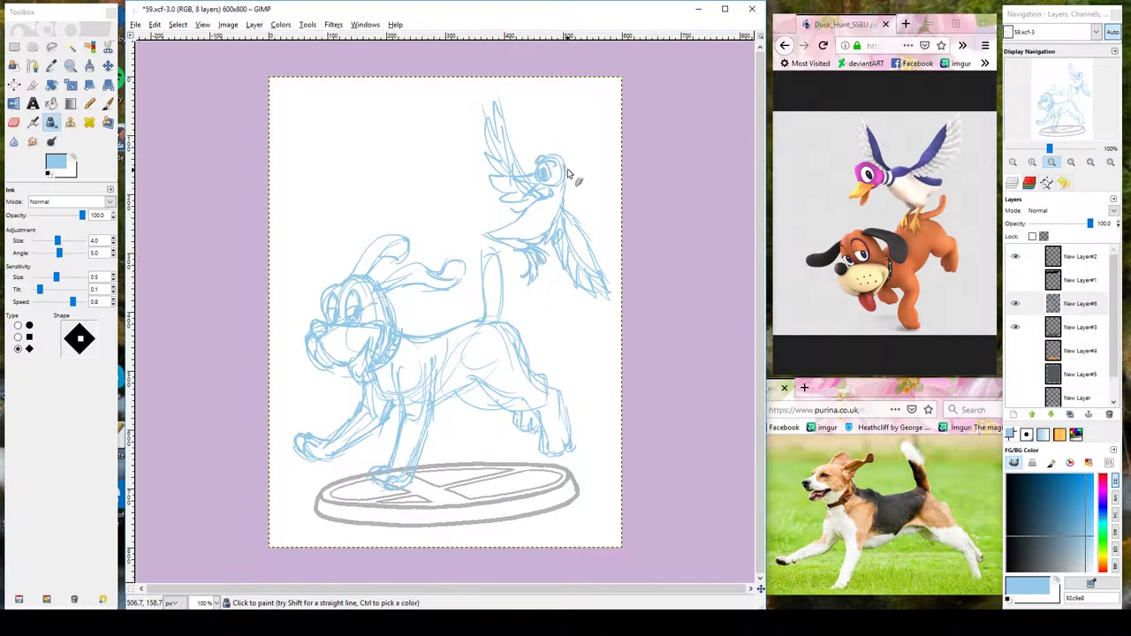
pyautogui.moveTo(535, 177); pyautogui.dragTo(558, 164)
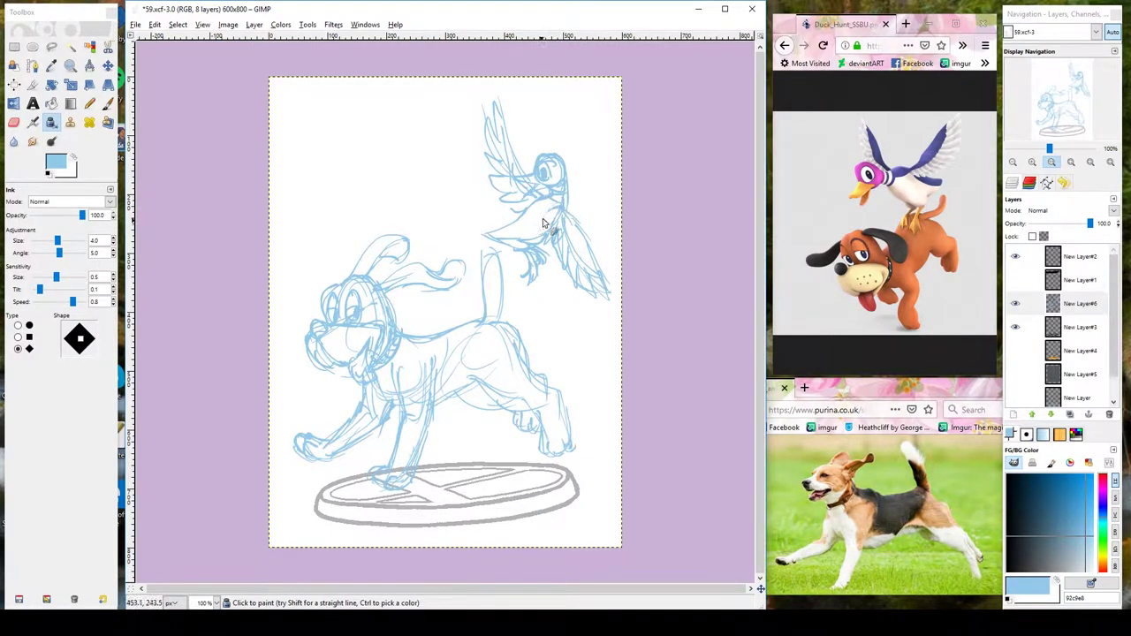
# Save, add a new inking layer, and set a black Circle (03) pencil at 200% zoom.
pyautogui.hotkey('ctrl', 's')
pyautogui.hotkey('shift', 'ctrl', 'n')
pyautogui.press('Return')
pyautogui.press('n')
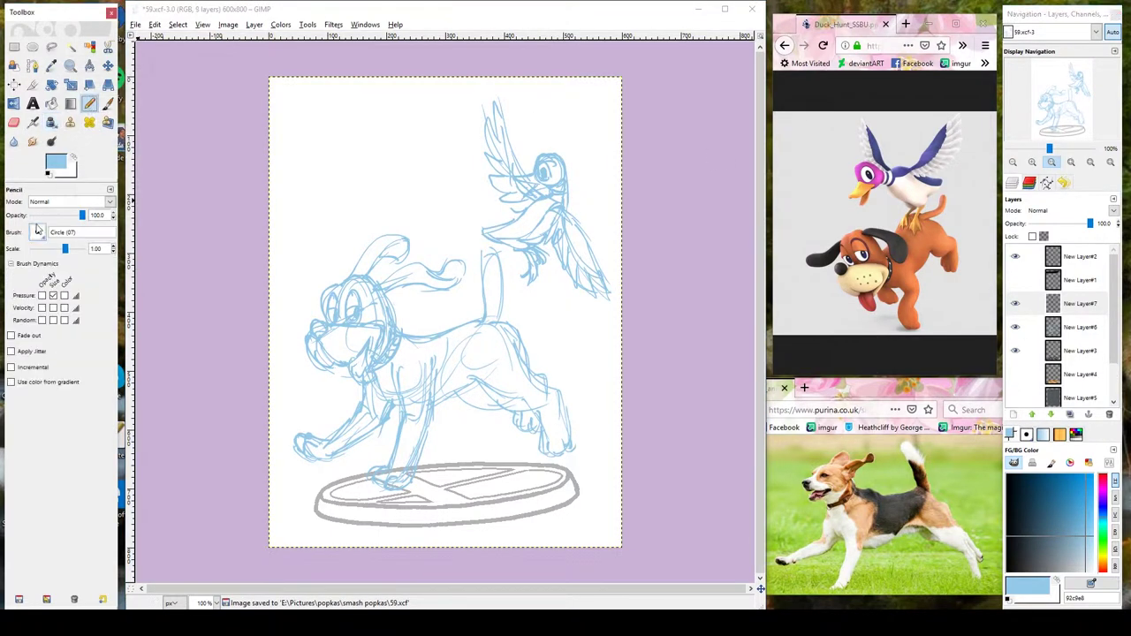
pyautogui.press('d')
pyautogui.click(205, 603)
pyautogui.click(207, 532)
# Ink the ring and outer oval of the duck's eye, undoing misdrawn beak and head strokes.
pyautogui.moveTo(544, 276)
pyautogui.mouseDown()
pyautogui.moveTo(557, 295)
pyautogui.moveTo(562, 277)
pyautogui.mouseUp()
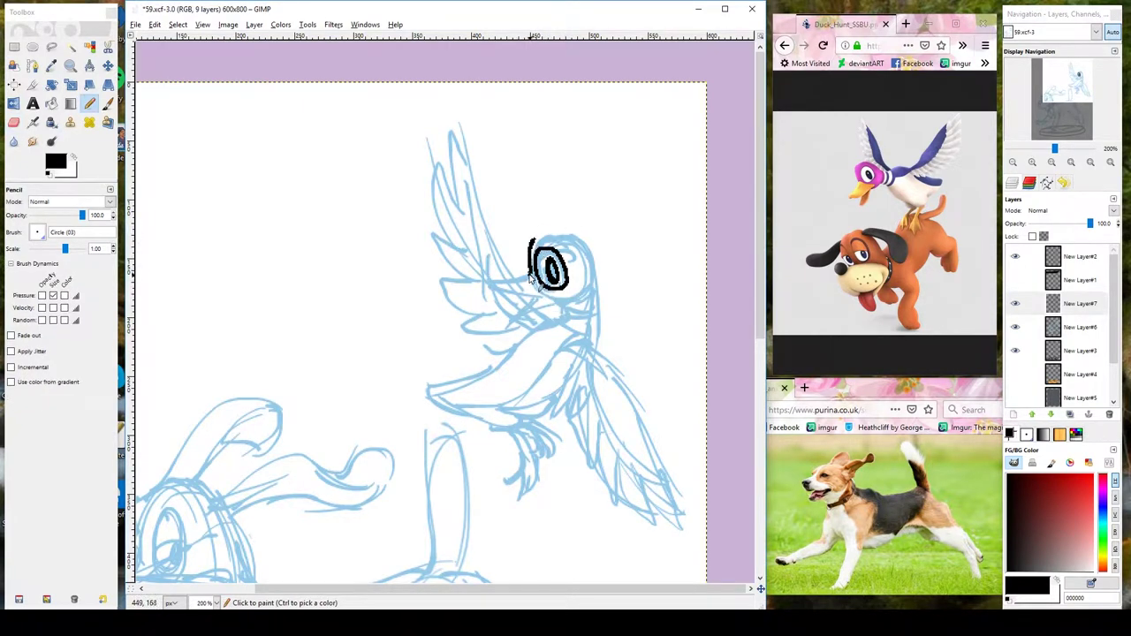
pyautogui.moveTo(529, 270)
pyautogui.mouseDown()
pyautogui.moveTo(562, 302)
pyautogui.moveTo(486, 290)
pyautogui.moveTo(543, 305)
pyautogui.moveTo(517, 324)
pyautogui.moveTo(541, 320)
pyautogui.mouseUp()
pyautogui.hotkey('ctrl', 'z')
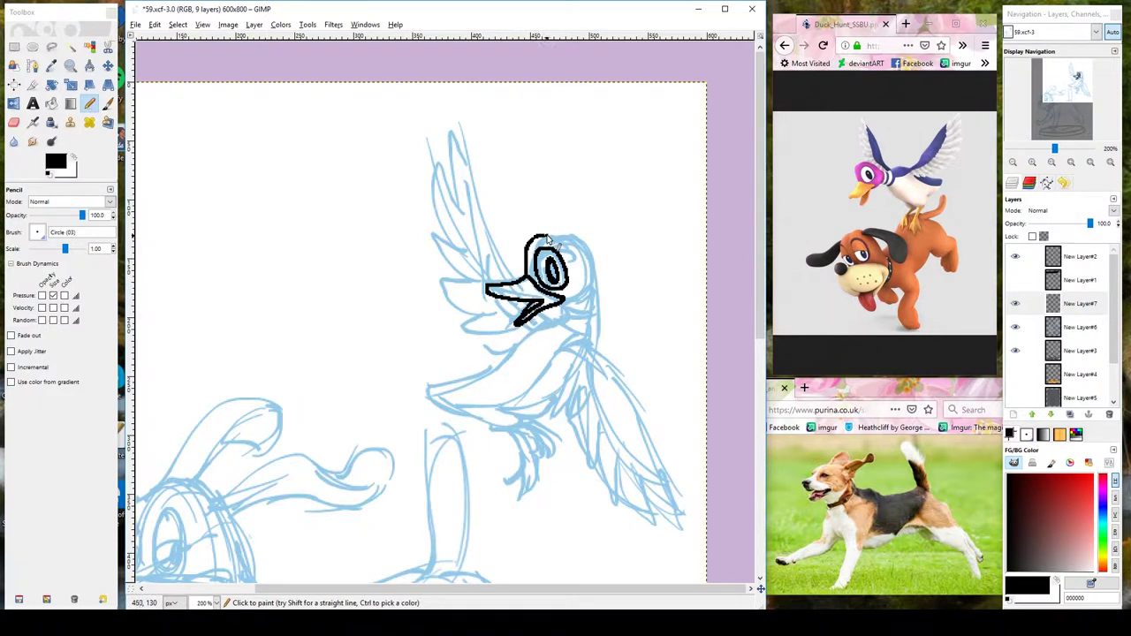
pyautogui.moveTo(530, 237)
pyautogui.mouseDown()
pyautogui.moveTo(597, 267)
pyautogui.moveTo(597, 332)
pyautogui.moveTo(543, 326)
pyautogui.moveTo(567, 314)
pyautogui.moveTo(661, 449)
pyautogui.mouseUp()
pyautogui.hotkey('ctrl', 'z')
# Check the reference duck's wing, then ink the wing outline and its first feathers.
pyautogui.click(923, 216)
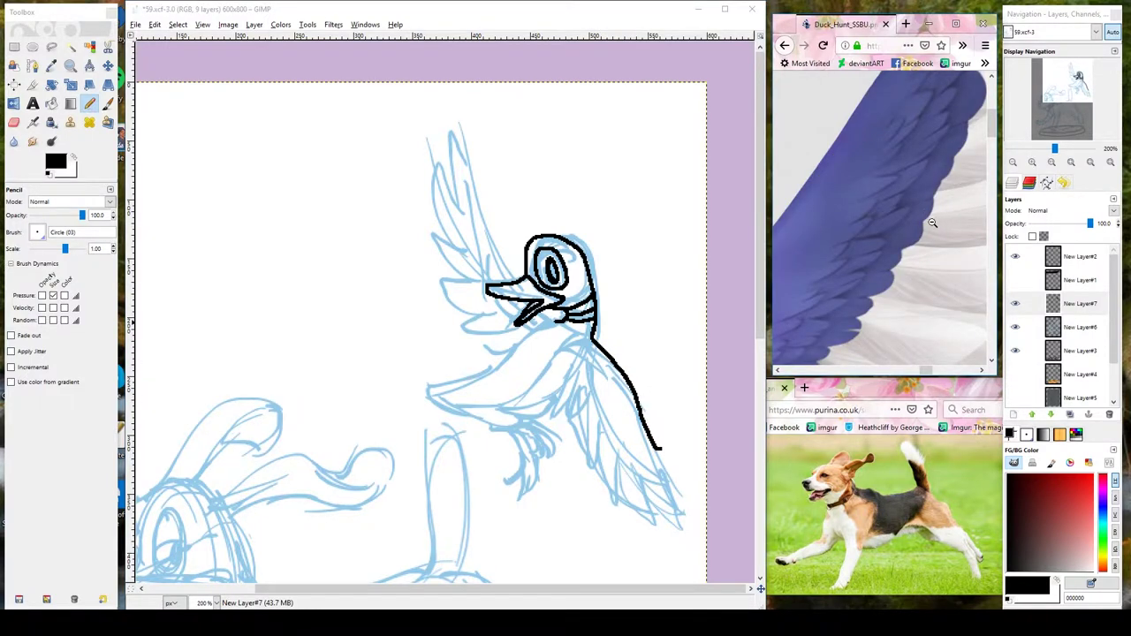
pyautogui.click(932, 222)
pyautogui.click(662, 446)
pyautogui.hotkey('ctrl', 'z')
pyautogui.hotkey('ctrl', 'z')
pyautogui.moveTo(647, 426)
pyautogui.mouseDown()
pyautogui.moveTo(672, 482)
pyautogui.moveTo(646, 455)
pyautogui.mouseUp()
pyautogui.moveTo(623, 420); pyautogui.dragTo(628, 433)
pyautogui.moveTo(601, 378)
pyautogui.mouseDown()
pyautogui.moveTo(605, 396)
pyautogui.moveTo(587, 389)
pyautogui.moveTo(608, 435)
pyautogui.mouseUp()
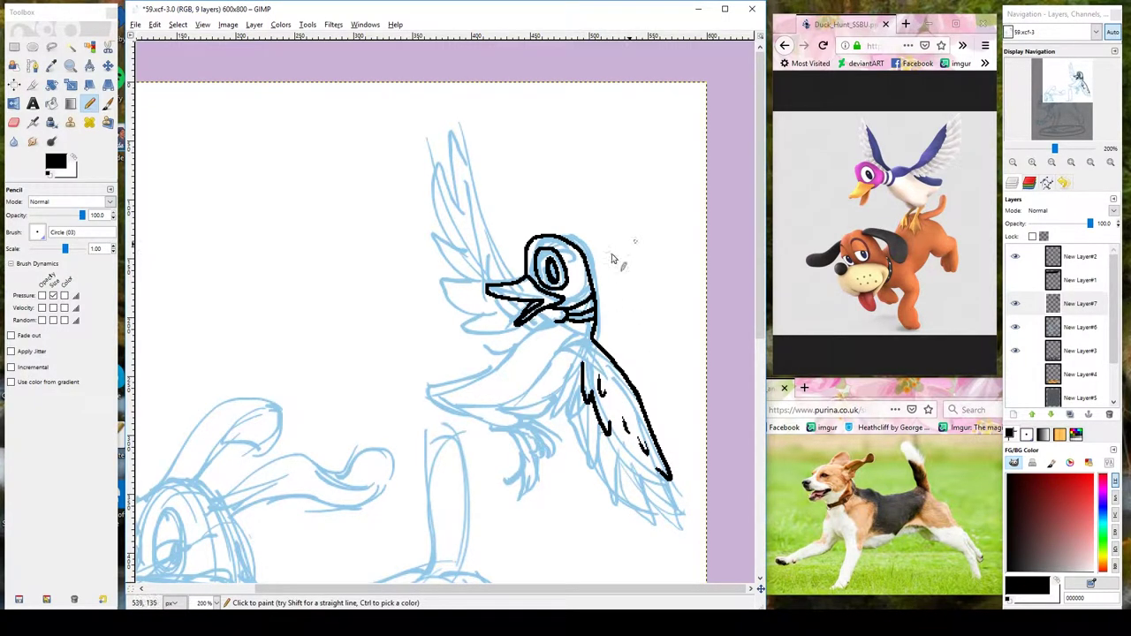
# Ink the duck's body, the lower wing's feather lines and the upper wing outline.
pyautogui.moveTo(555, 327)
pyautogui.mouseDown()
pyautogui.moveTo(477, 382)
pyautogui.moveTo(465, 432)
pyautogui.moveTo(501, 429)
pyautogui.mouseUp()
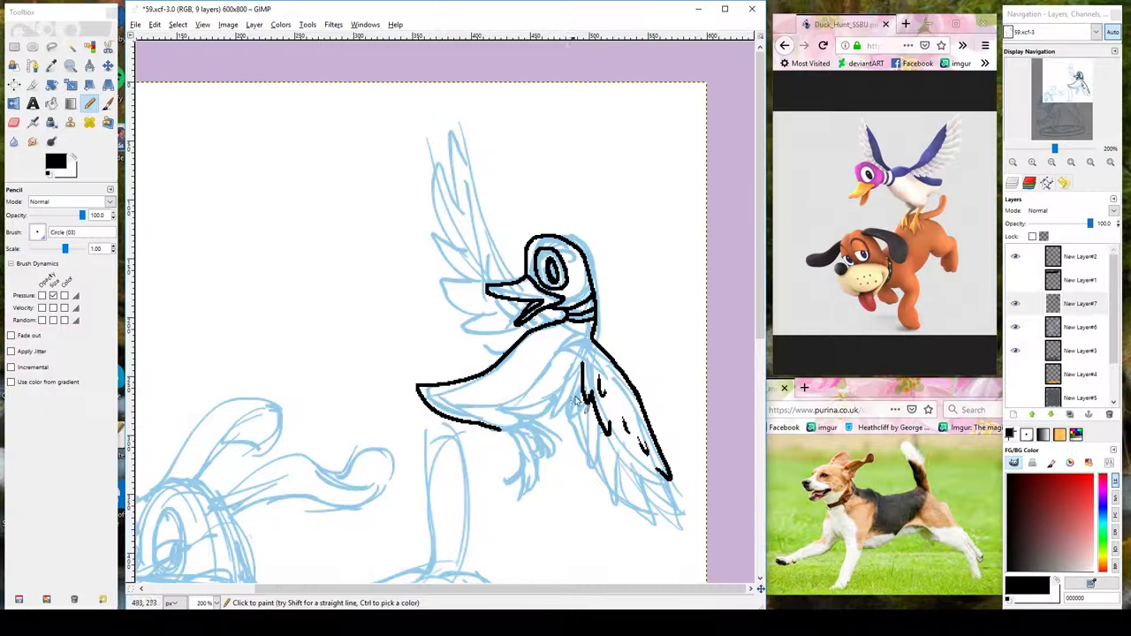
pyautogui.moveTo(616, 436); pyautogui.dragTo(647, 458)
pyautogui.moveTo(670, 468)
pyautogui.mouseDown()
pyautogui.moveTo(698, 528)
pyautogui.moveTo(652, 484)
pyautogui.moveTo(665, 525)
pyautogui.mouseUp()
pyautogui.hotkey('ctrl', 'z')
pyautogui.moveTo(631, 460); pyautogui.dragTo(661, 523)
pyautogui.hotkey('ctrl', 'z')
pyautogui.moveTo(632, 484)
pyautogui.mouseDown()
pyautogui.moveTo(645, 523)
pyautogui.moveTo(672, 533)
pyautogui.moveTo(661, 542)
pyautogui.mouseUp()
pyautogui.moveTo(629, 458); pyautogui.dragTo(631, 527)
pyautogui.moveTo(608, 495); pyautogui.dragTo(633, 529)
pyautogui.moveTo(608, 440); pyautogui.dragTo(620, 513)
pyautogui.moveTo(594, 415)
pyautogui.mouseDown()
pyautogui.moveTo(610, 513)
pyautogui.moveTo(562, 361)
pyautogui.mouseUp()
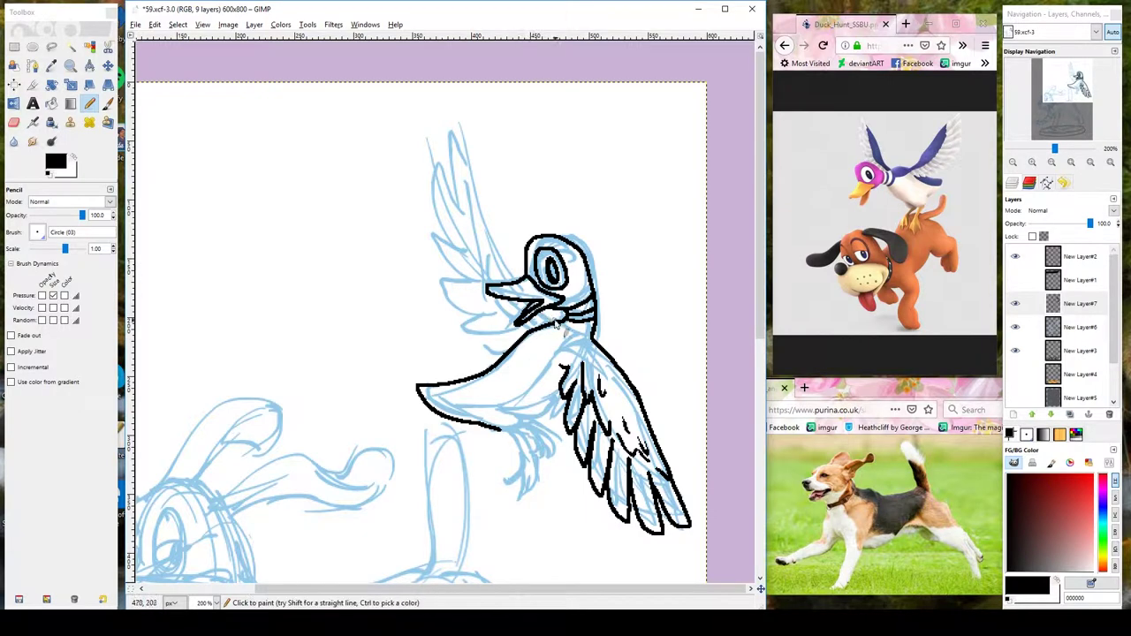
pyautogui.moveTo(523, 275)
pyautogui.mouseDown()
pyautogui.moveTo(468, 150)
pyautogui.moveTo(489, 209)
pyautogui.moveTo(479, 275)
pyautogui.mouseUp()
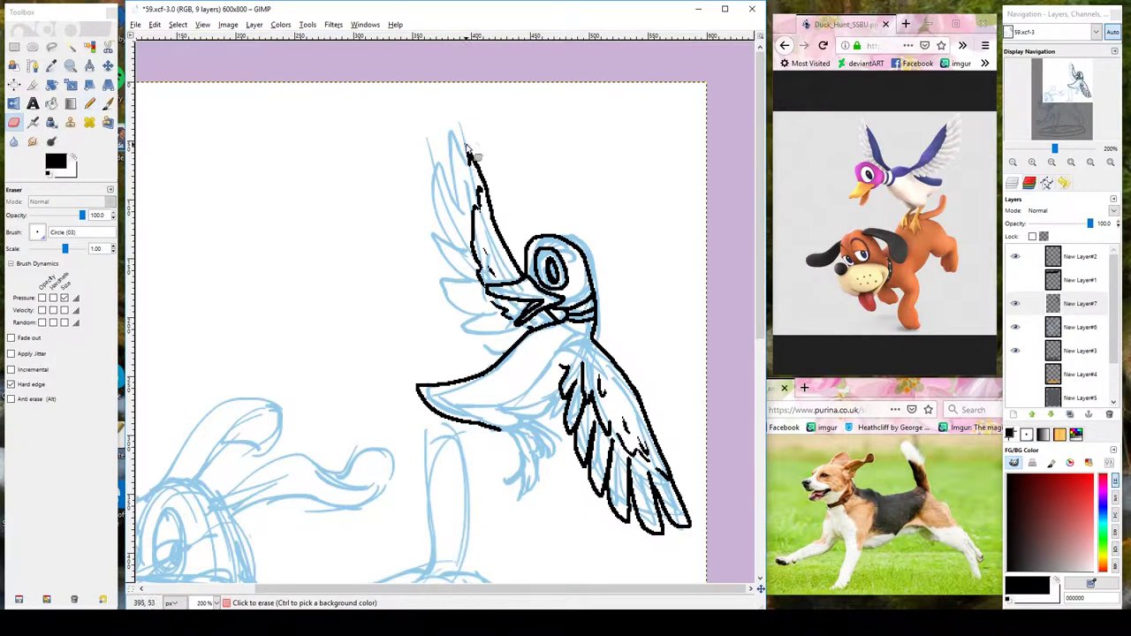
# Ink a narrow pointed tip on the duck's upper wing, redrawing several rejected attempts.
pyautogui.hotkey('ctrl', 'z')
pyautogui.moveTo(484, 191); pyautogui.dragTo(465, 139)
pyautogui.hotkey('ctrl', 'z')
pyautogui.moveTo(486, 192)
pyautogui.mouseDown()
pyautogui.moveTo(455, 168)
pyautogui.moveTo(479, 208)
pyautogui.mouseUp()
pyautogui.moveTo(447, 174); pyautogui.dragTo(479, 240)
pyautogui.hotkey('ctrl', 'z')
pyautogui.hotkey('ctrl', 'z')
pyautogui.moveTo(487, 192)
pyautogui.mouseDown()
pyautogui.moveTo(462, 132)
pyautogui.moveTo(473, 190)
pyautogui.moveTo(440, 159)
pyautogui.moveTo(461, 252)
pyautogui.mouseUp()
pyautogui.hotkey('ctrl', 'z')
# Ink the stacked feathers along the upper wing and the wing-tip feather's left edge.
pyautogui.hotkey('ctrl', 'z')
pyautogui.hotkey('ctrl', 'z')
pyautogui.hotkey('ctrl', 'z')
pyautogui.moveTo(476, 200)
pyautogui.mouseDown()
pyautogui.moveTo(445, 181)
pyautogui.moveTo(457, 215)
pyautogui.moveTo(431, 190)
pyautogui.mouseUp()
pyautogui.hotkey('ctrl', 'z')
pyautogui.moveTo(473, 251)
pyautogui.mouseDown()
pyautogui.moveTo(435, 234)
pyautogui.moveTo(437, 248)
pyautogui.mouseUp()
pyautogui.moveTo(477, 287); pyautogui.dragTo(442, 281)
pyautogui.hotkey('ctrl', 'z')
pyautogui.hotkey('ctrl', 'z')
pyautogui.hotkey('ctrl', 'z')
pyautogui.hotkey('ctrl', 'z')
pyautogui.hotkey('ctrl', 'z')
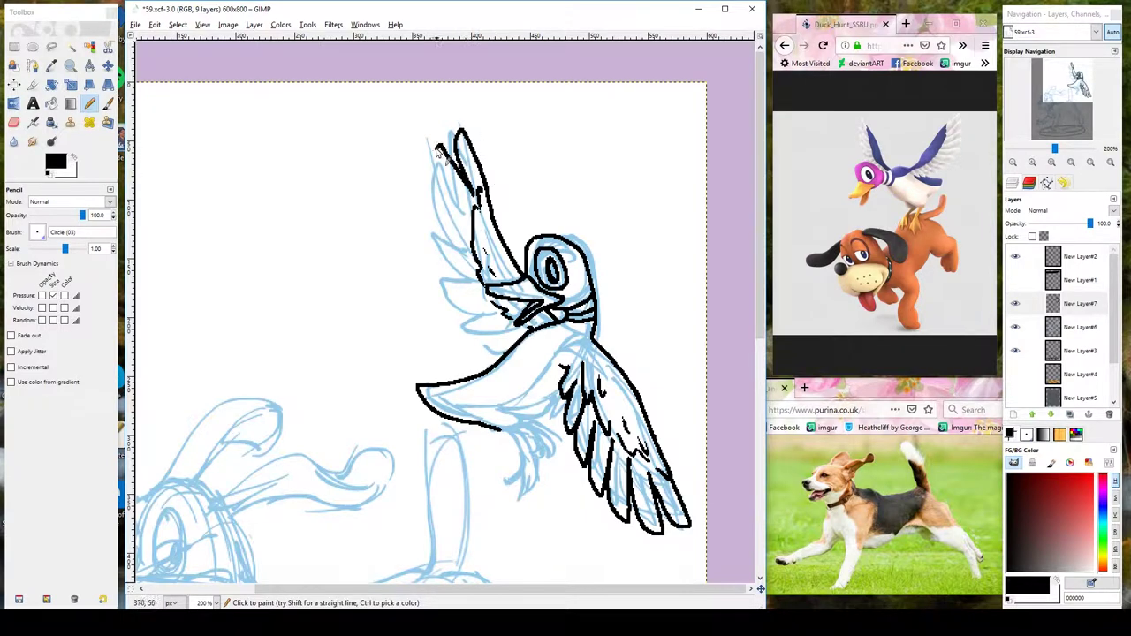
pyautogui.moveTo(440, 150); pyautogui.dragTo(472, 228)
pyautogui.hotkey('ctrl', 'z')
pyautogui.moveTo(442, 146)
pyautogui.mouseDown()
pyautogui.moveTo(471, 231)
pyautogui.moveTo(442, 228)
pyautogui.mouseUp()
# Redraw the wing-tip feather outline and lower feather stroke, then freehand-select the upper wing.
pyautogui.hotkey('ctrl', 'z')
pyautogui.moveTo(433, 181)
pyautogui.mouseDown()
pyautogui.moveTo(477, 293)
pyautogui.moveTo(447, 295)
pyautogui.mouseUp()
pyautogui.hotkey('ctrl', 'z')
pyautogui.hotkey('ctrl', 'z')
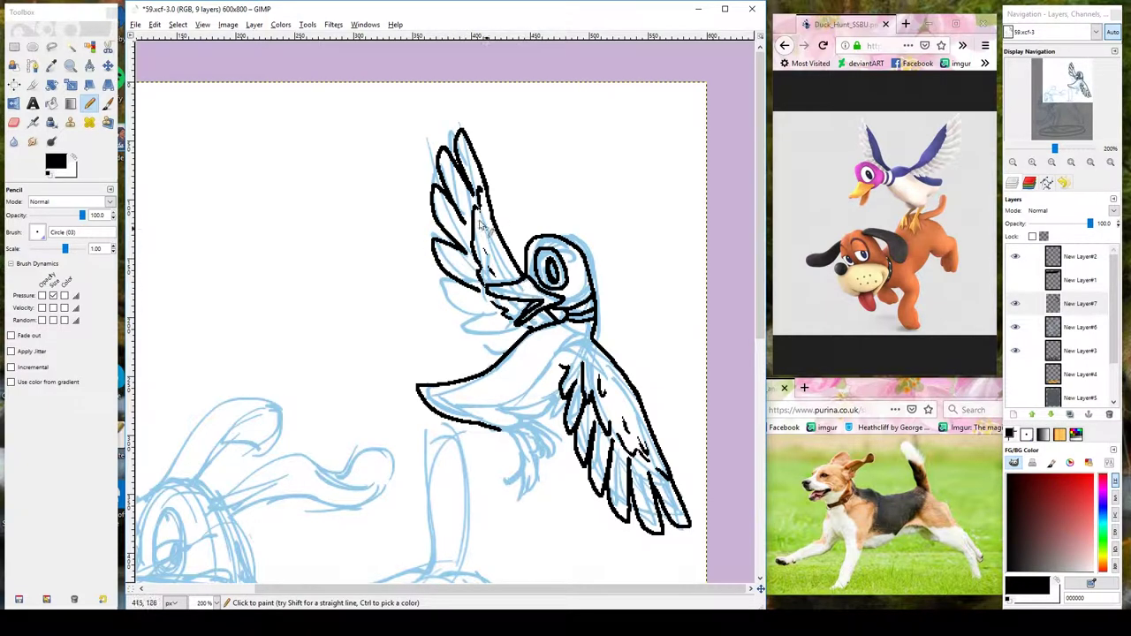
pyautogui.moveTo(464, 263)
pyautogui.mouseDown()
pyautogui.moveTo(436, 249)
pyautogui.moveTo(483, 295)
pyautogui.moveTo(468, 320)
pyautogui.mouseUp()
pyautogui.hotkey('ctrl', 'z')
pyautogui.moveTo(447, 282); pyautogui.dragTo(481, 311)
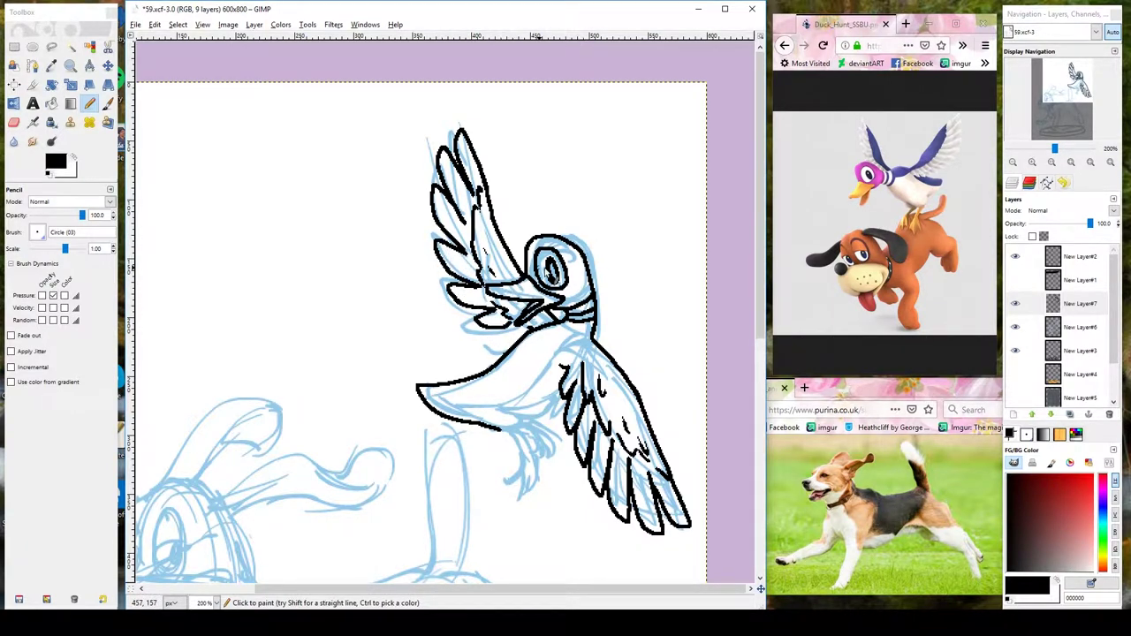
pyautogui.hotkey('shift', 'e')
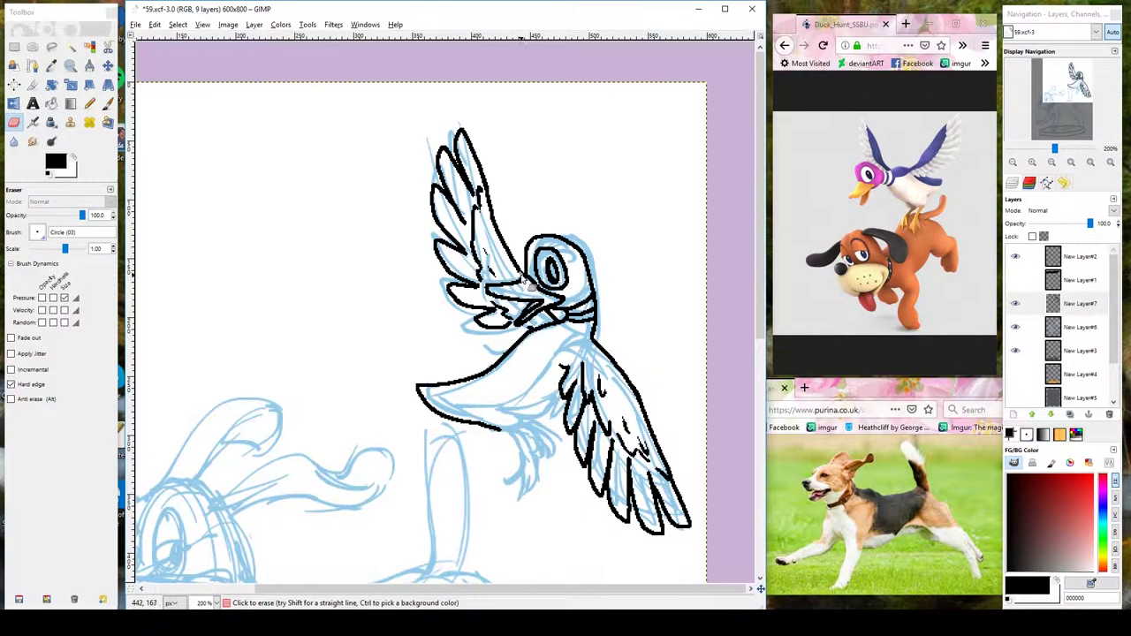
pyautogui.moveTo(431, 127); pyautogui.dragTo(510, 342)
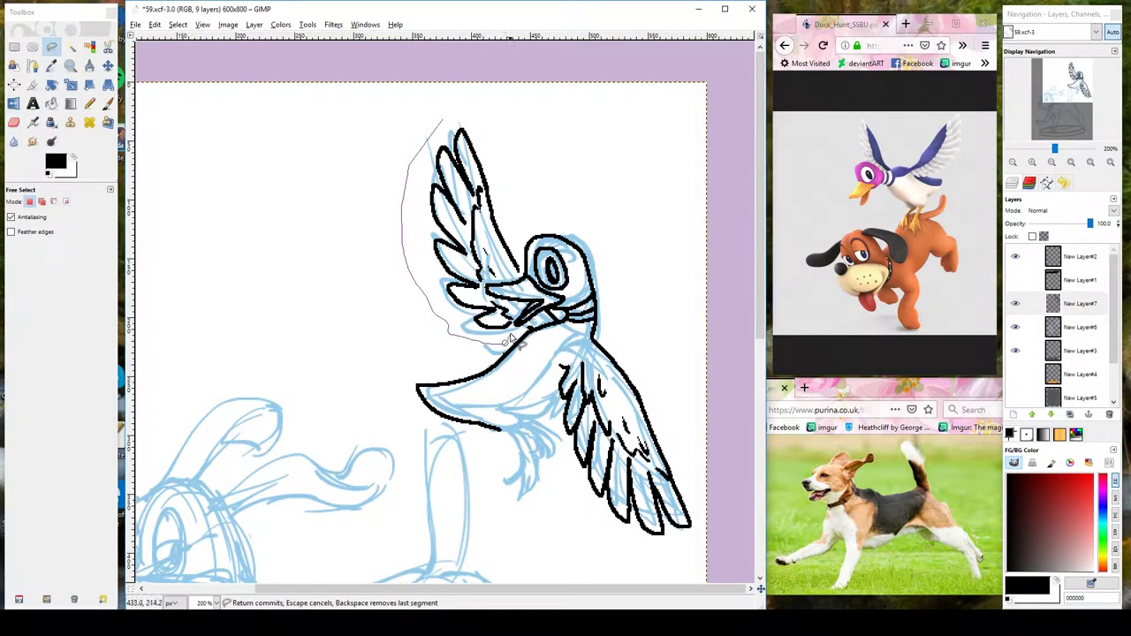
# Float the selected upper wing, nudge it a few pixels into place, and anchor it.
pyautogui.press('Return')
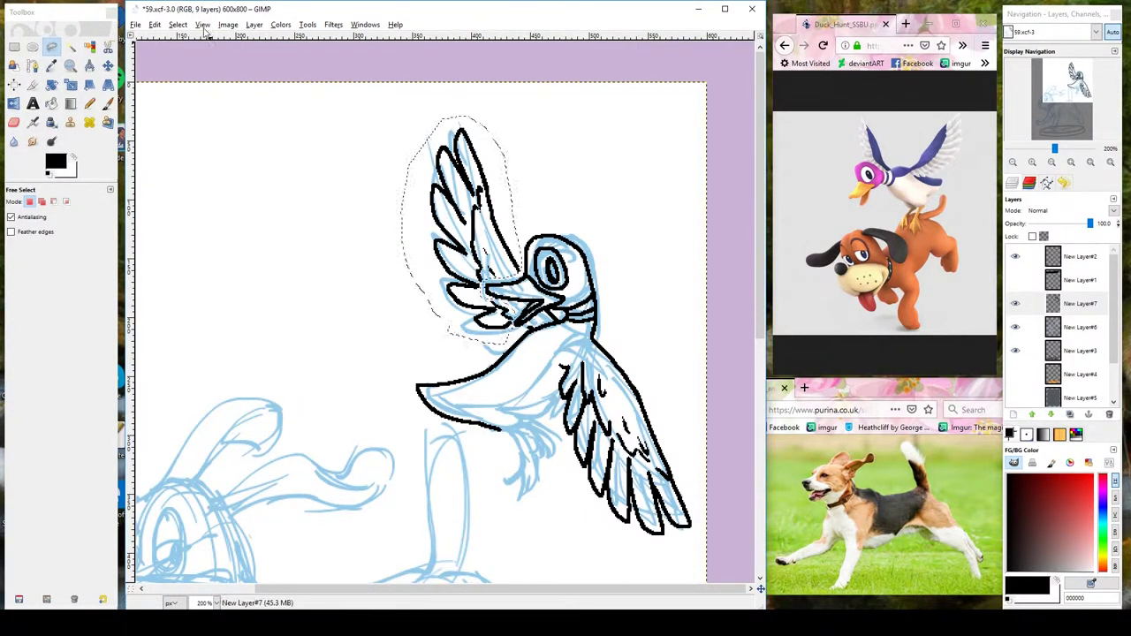
pyautogui.click(178, 24)
pyautogui.click(190, 100)
pyautogui.moveTo(479, 195); pyautogui.dragTo(483, 198)
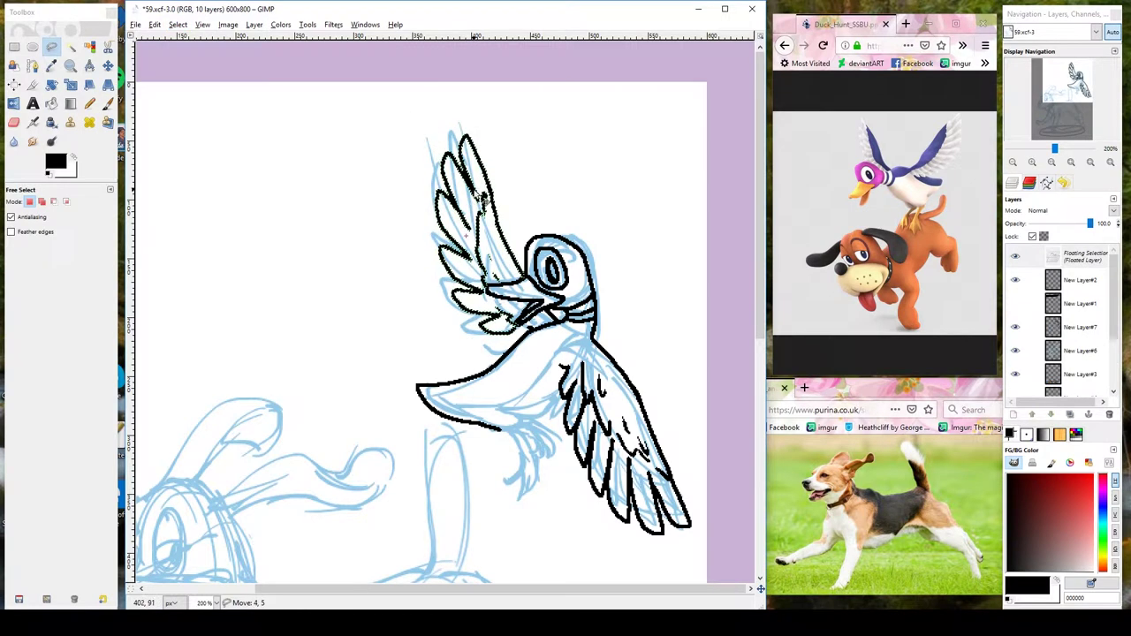
pyautogui.click(510, 218)
# Ink the duck's belly outline in black with the Pencil and save 59.xcf.
pyautogui.press('n')
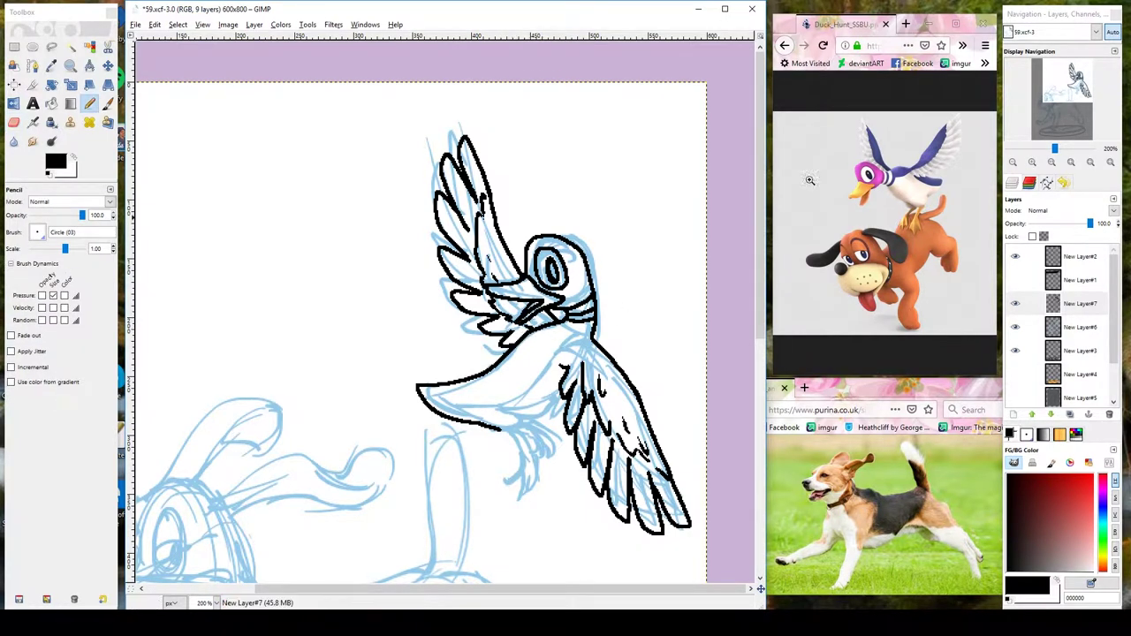
pyautogui.scroll(-2, 692, 277)
pyautogui.hscroll(-1, 692, 277)
pyautogui.moveTo(459, 299)
pyautogui.mouseDown()
pyautogui.moveTo(591, 311)
pyautogui.moveTo(603, 281)
pyautogui.mouseUp()
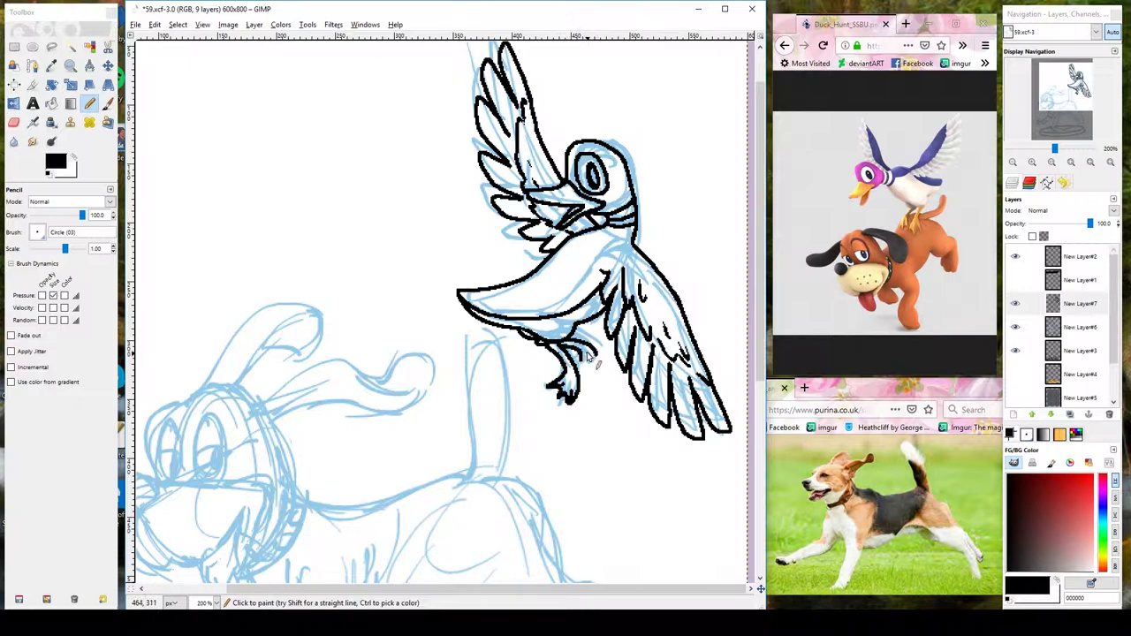
pyautogui.hotkey('ctrl', 's')
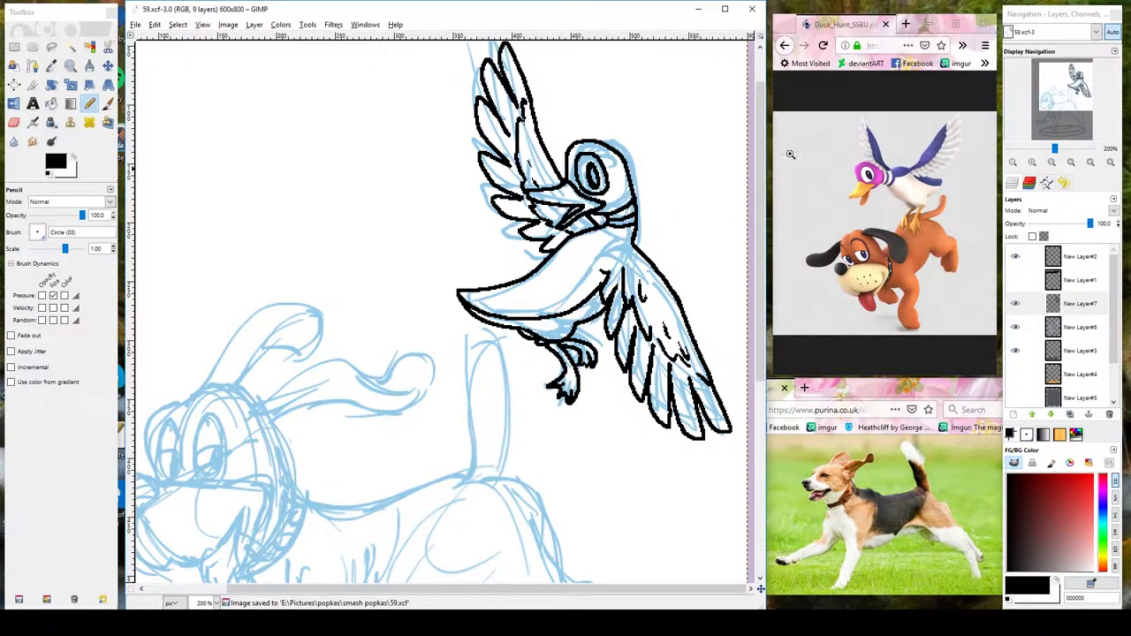
# Ink the dog's first eye and nose in black, redrawing the eye wider.
pyautogui.scroll(-3, 417, 221)
pyautogui.hscroll(-3, 417, 221)
pyautogui.moveTo(365, 321)
pyautogui.mouseDown()
pyautogui.moveTo(380, 265)
pyautogui.moveTo(365, 305)
pyautogui.moveTo(378, 334)
pyautogui.mouseUp()
pyautogui.hotkey('ctrl', 'z')
pyautogui.hotkey('ctrl', 'z')
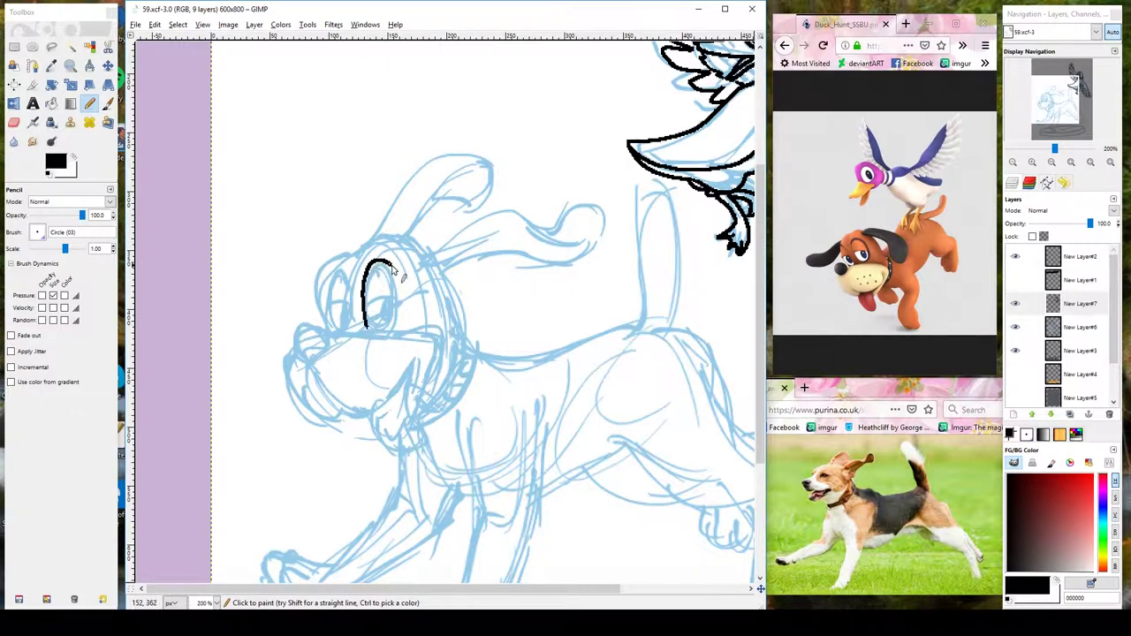
pyautogui.hotkey('ctrl', 'z')
pyautogui.moveTo(364, 303); pyautogui.dragTo(403, 301)
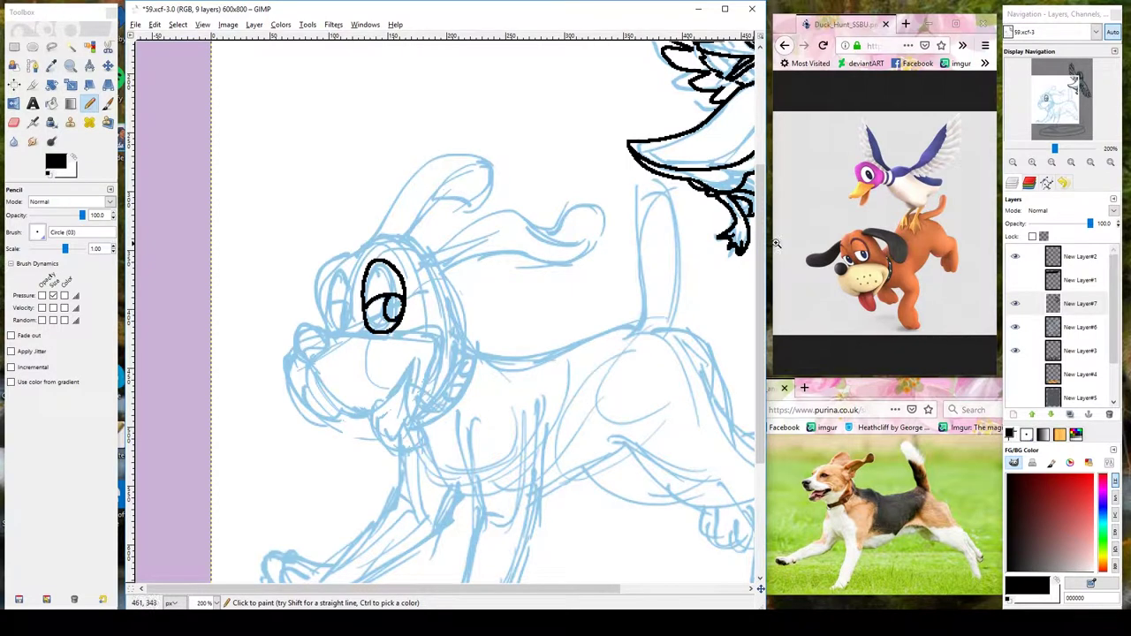
pyautogui.hotkey('shift', 'e')
pyautogui.press('n')
pyautogui.moveTo(345, 281)
pyautogui.mouseDown()
pyautogui.moveTo(341, 329)
pyautogui.moveTo(297, 351)
pyautogui.moveTo(313, 364)
pyautogui.mouseUp()
pyautogui.hotkey('ctrl', 'z')
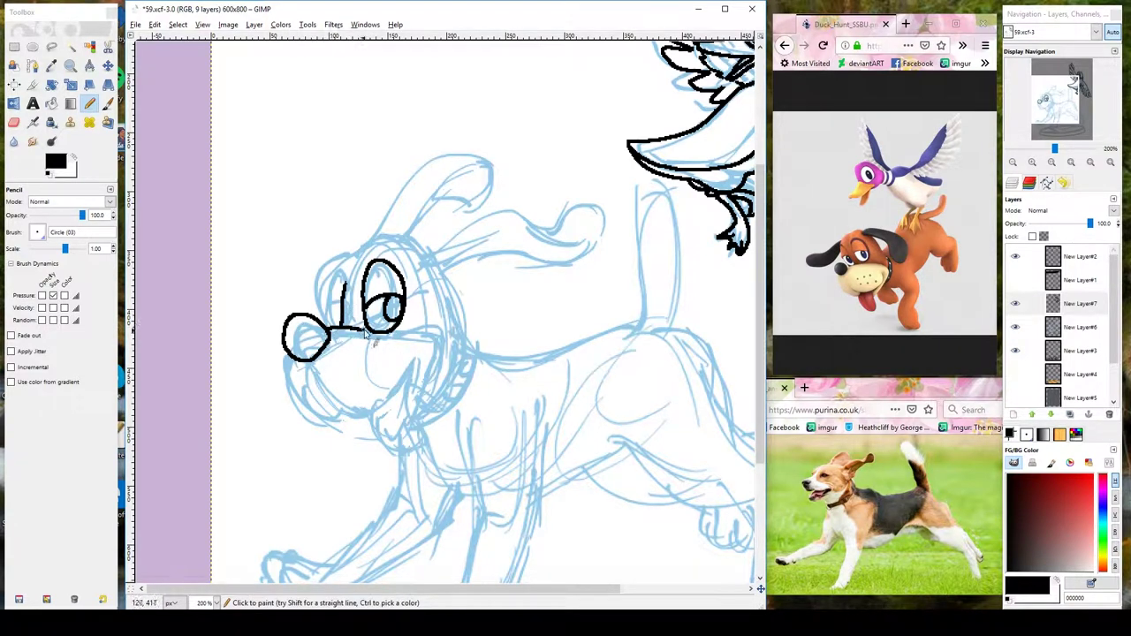
# Ink the dog's second eye, brow arc, lower jaw, mouth, muzzle and tongue.
pyautogui.moveTo(344, 284)
pyautogui.mouseDown()
pyautogui.moveTo(329, 334)
pyautogui.moveTo(342, 316)
pyautogui.mouseUp()
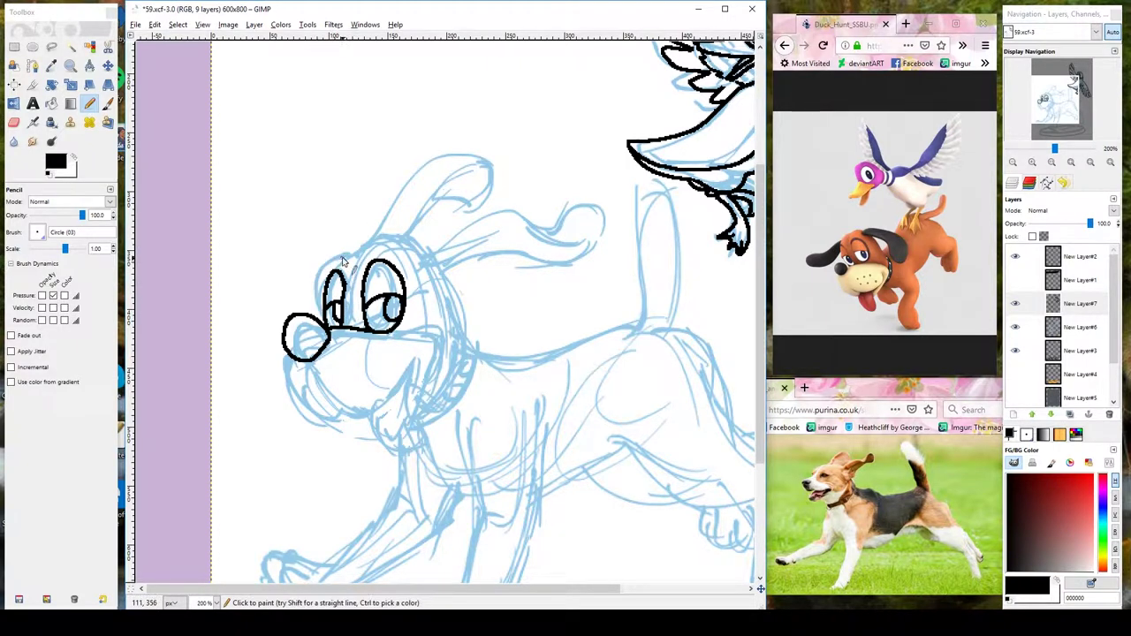
pyautogui.moveTo(323, 274)
pyautogui.mouseDown()
pyautogui.moveTo(352, 255)
pyautogui.moveTo(419, 254)
pyautogui.mouseUp()
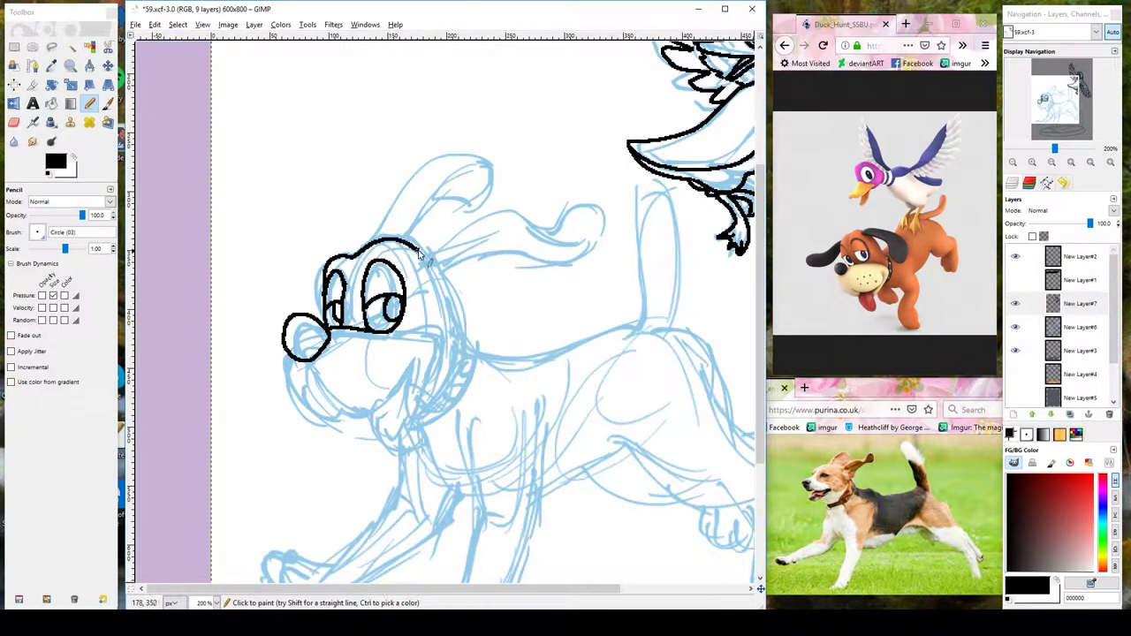
pyautogui.hotkey('ctrl', 'z')
pyautogui.moveTo(285, 352)
pyautogui.mouseDown()
pyautogui.moveTo(300, 407)
pyautogui.moveTo(344, 424)
pyautogui.mouseUp()
pyautogui.moveTo(309, 367)
pyautogui.mouseDown()
pyautogui.moveTo(320, 405)
pyautogui.moveTo(377, 416)
pyautogui.moveTo(419, 358)
pyautogui.mouseUp()
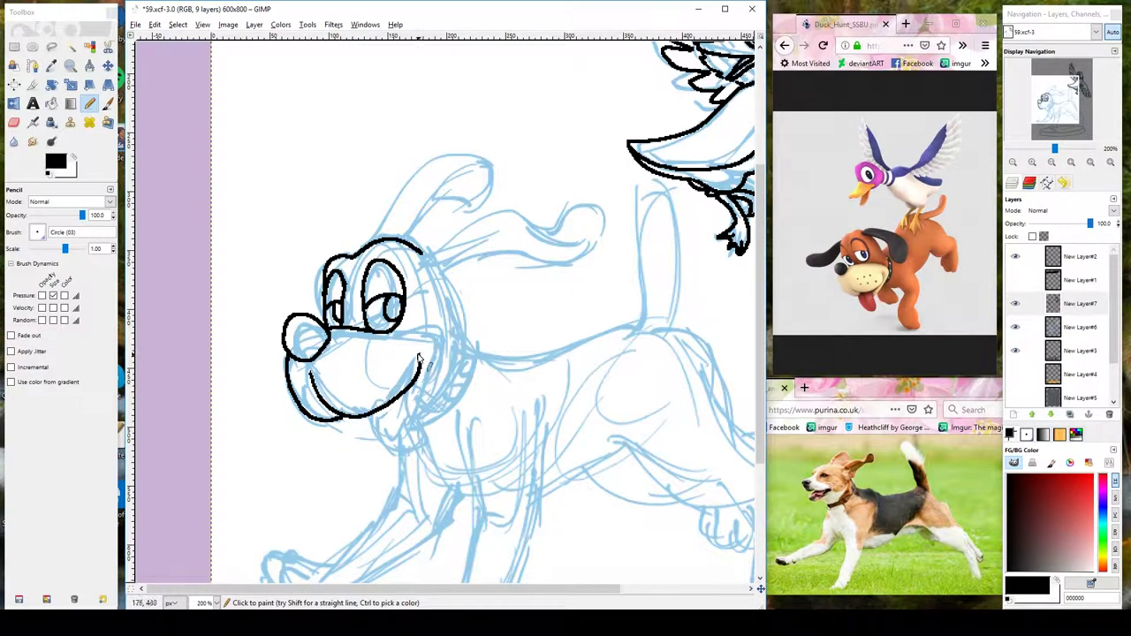
pyautogui.moveTo(388, 335)
pyautogui.mouseDown()
pyautogui.moveTo(423, 411)
pyautogui.moveTo(407, 451)
pyautogui.moveTo(412, 422)
pyautogui.moveTo(411, 437)
pyautogui.mouseUp()
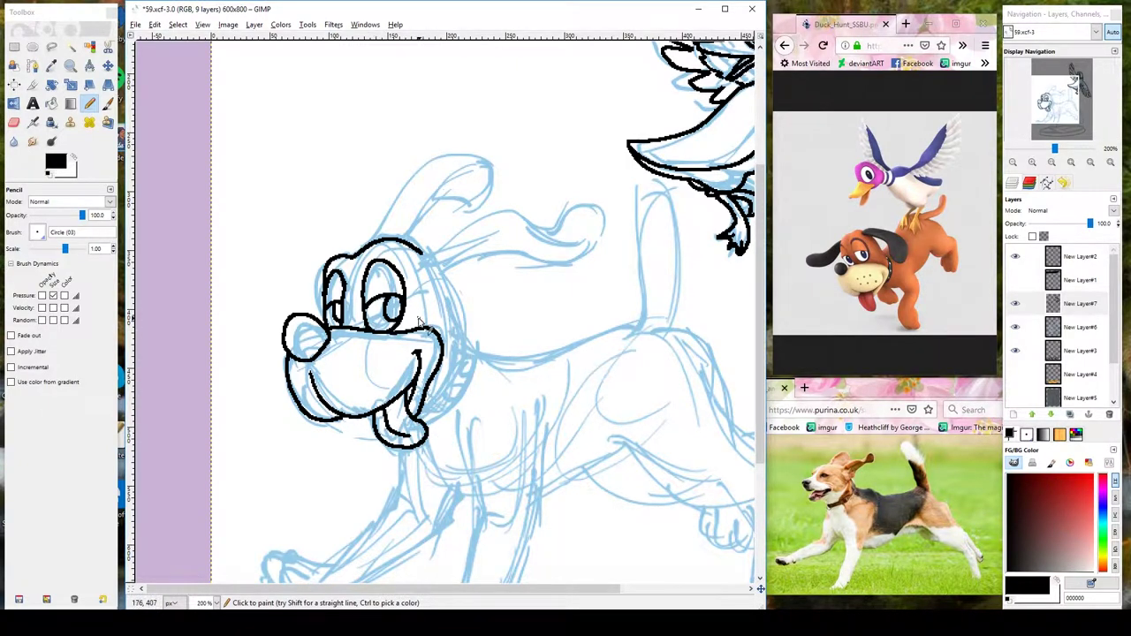
# Outline the dog's floppy ears, the top and back of its head, and neck.
pyautogui.moveTo(416, 253)
pyautogui.mouseDown()
pyautogui.moveTo(492, 212)
pyautogui.moveTo(568, 246)
pyautogui.mouseUp()
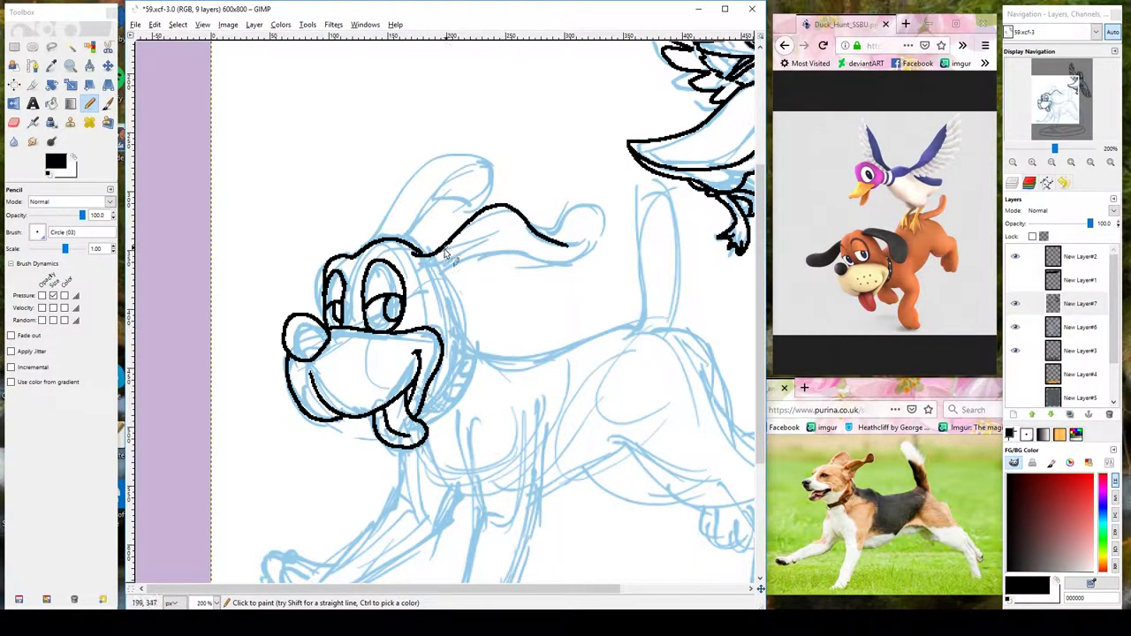
pyautogui.moveTo(446, 261); pyautogui.dragTo(561, 228)
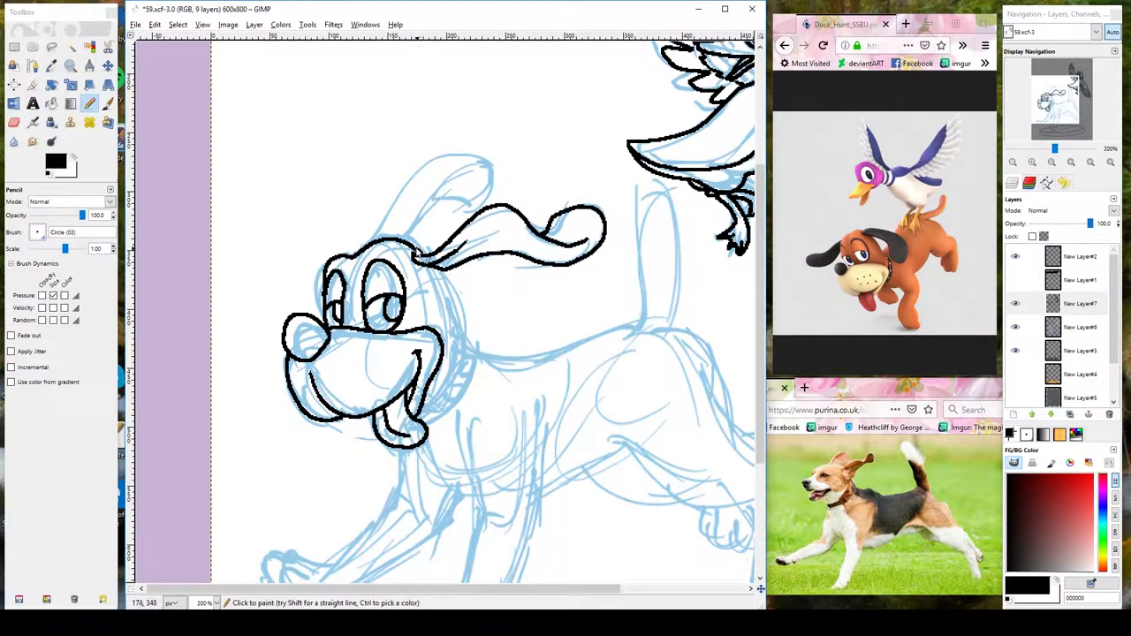
pyautogui.moveTo(442, 267); pyautogui.dragTo(464, 349)
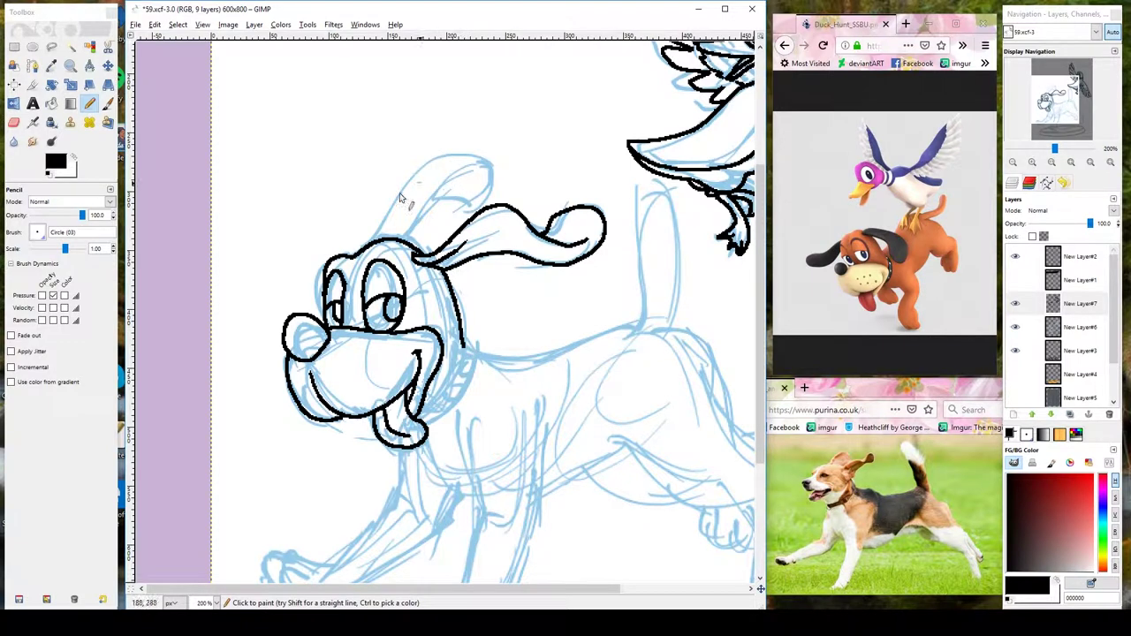
pyautogui.moveTo(371, 250)
pyautogui.mouseDown()
pyautogui.moveTo(437, 152)
pyautogui.moveTo(491, 173)
pyautogui.mouseUp()
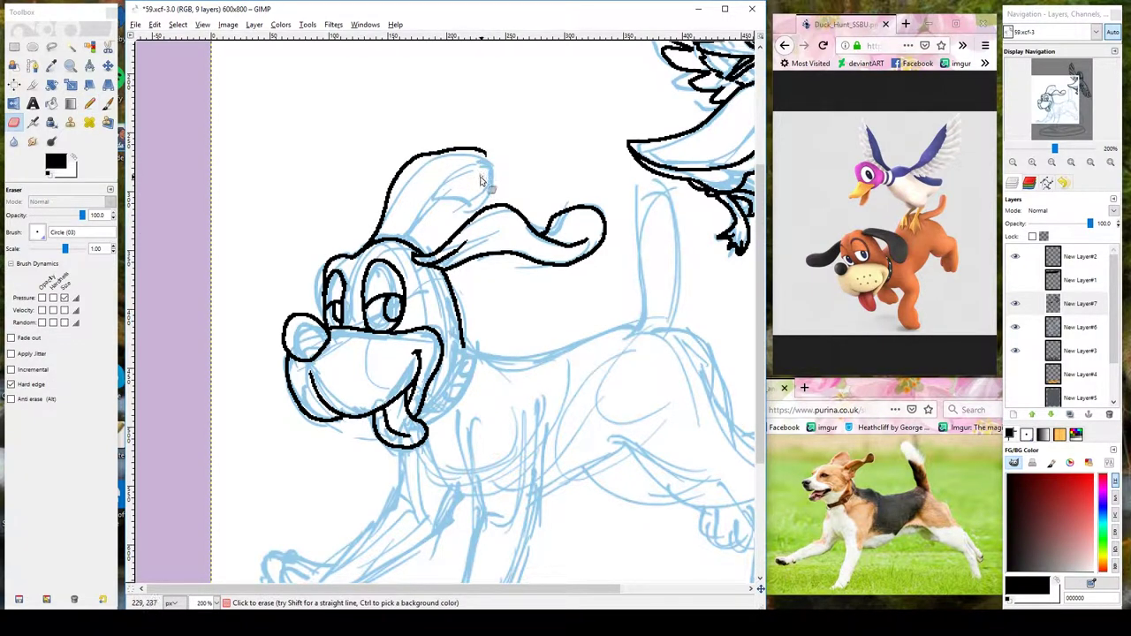
pyautogui.moveTo(403, 241)
pyautogui.mouseDown()
pyautogui.moveTo(485, 161)
pyautogui.moveTo(454, 199)
pyautogui.mouseUp()
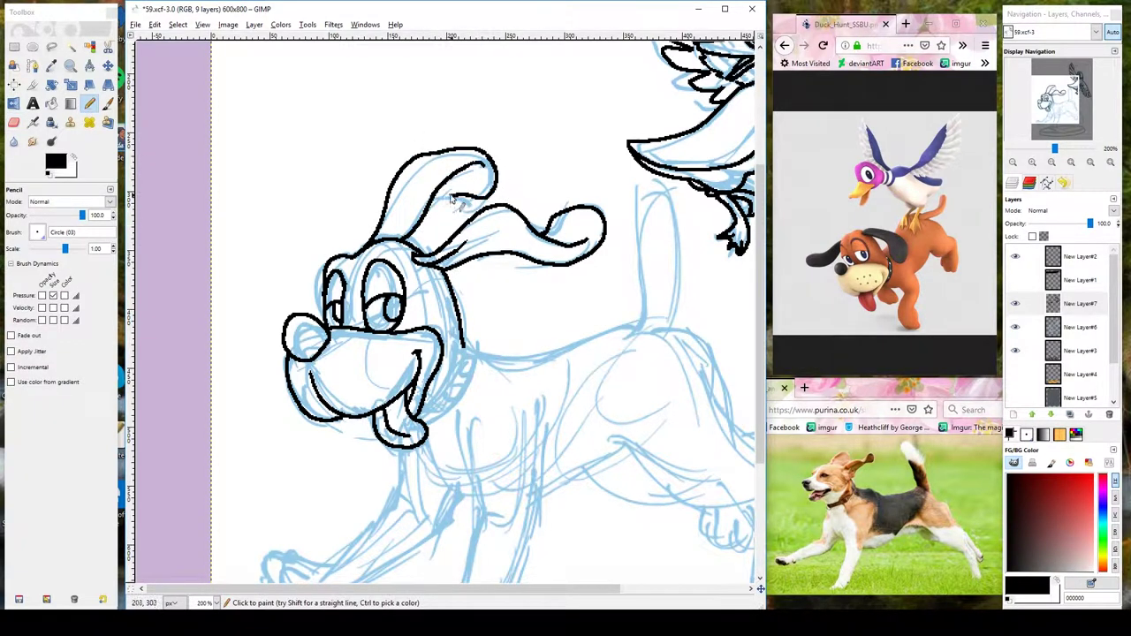
# Extend the head outline toward the jaw and draw the two-edged collar.
pyautogui.moveTo(461, 350); pyautogui.dragTo(431, 402)
pyautogui.moveTo(472, 345); pyautogui.dragTo(442, 426)
pyautogui.moveTo(479, 339); pyautogui.dragTo(435, 425)
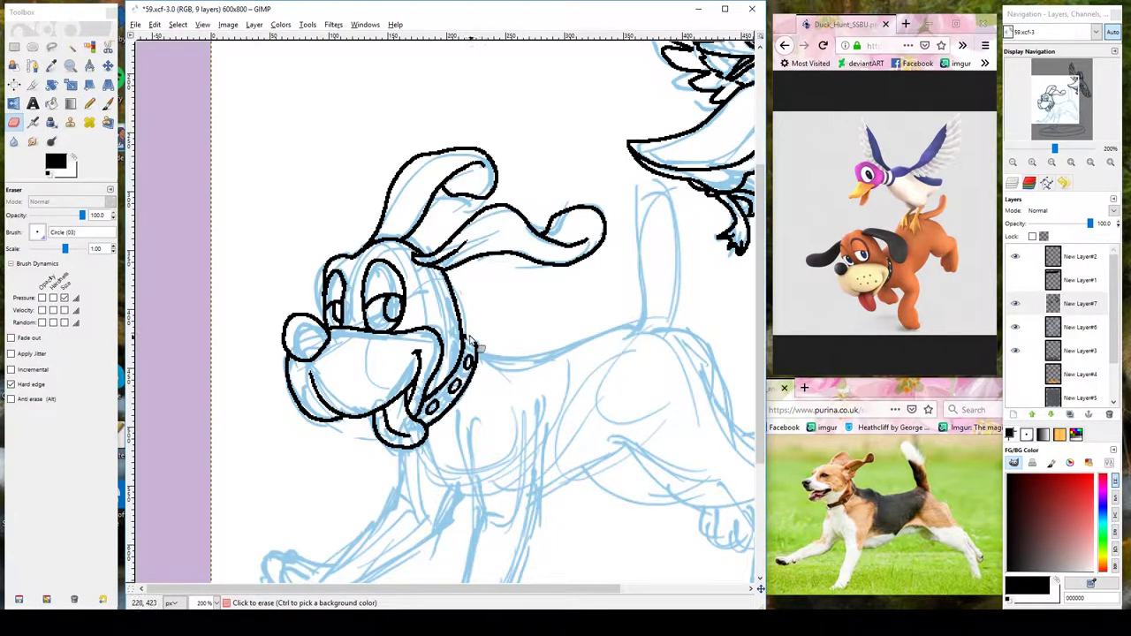
pyautogui.scroll(-3, 494, 265)
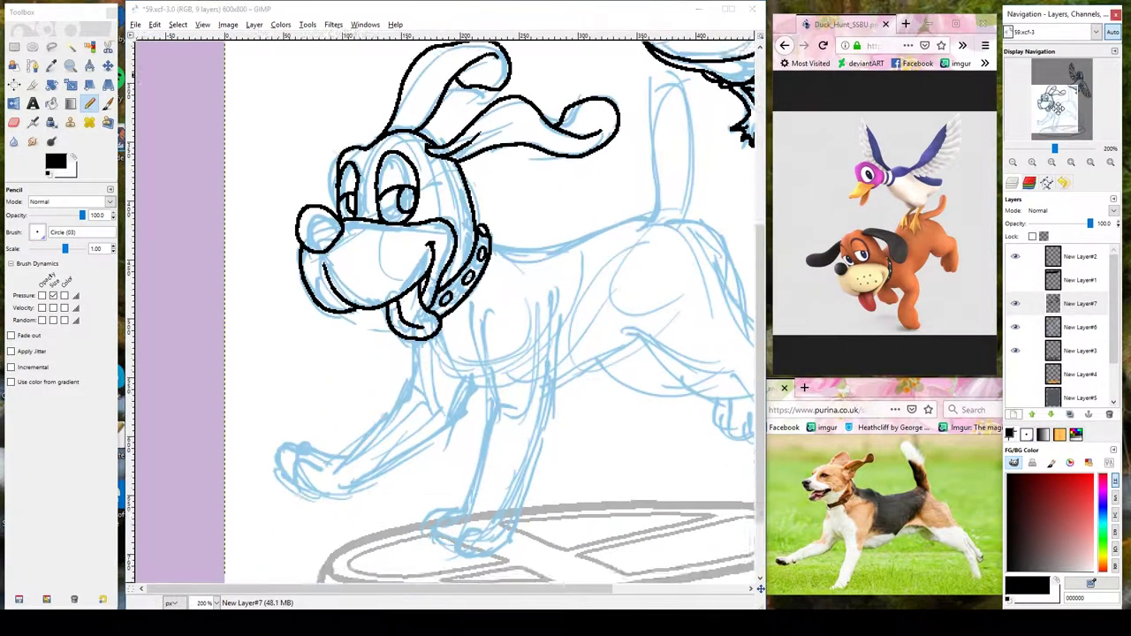
# Ink the dog's chest, front leg, chin stroke and lower paw in black pencil.
pyautogui.scroll(-2, 495, 265)
pyautogui.moveTo(478, 261)
pyautogui.mouseDown()
pyautogui.moveTo(499, 349)
pyautogui.moveTo(531, 342)
pyautogui.mouseUp()
pyautogui.moveTo(501, 346)
pyautogui.mouseDown()
pyautogui.moveTo(468, 455)
pyautogui.moveTo(423, 476)
pyautogui.moveTo(520, 504)
pyautogui.moveTo(531, 455)
pyautogui.mouseUp()
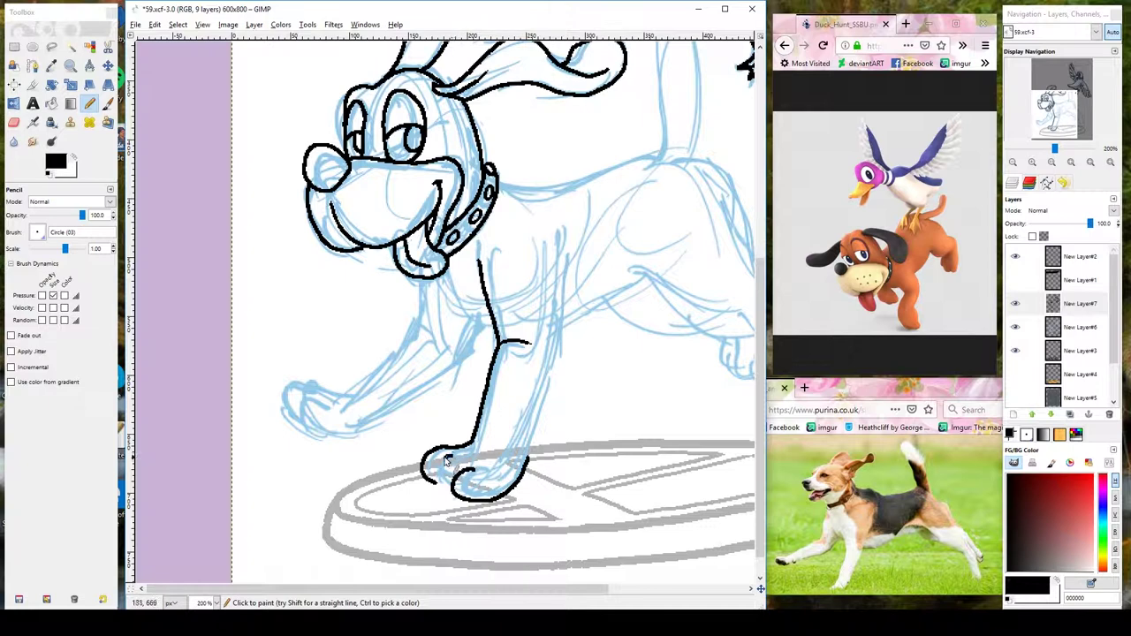
pyautogui.moveTo(569, 284)
pyautogui.mouseDown()
pyautogui.moveTo(564, 408)
pyautogui.moveTo(546, 406)
pyautogui.moveTo(529, 453)
pyautogui.mouseUp()
pyautogui.hotkey('ctrl', 'z')
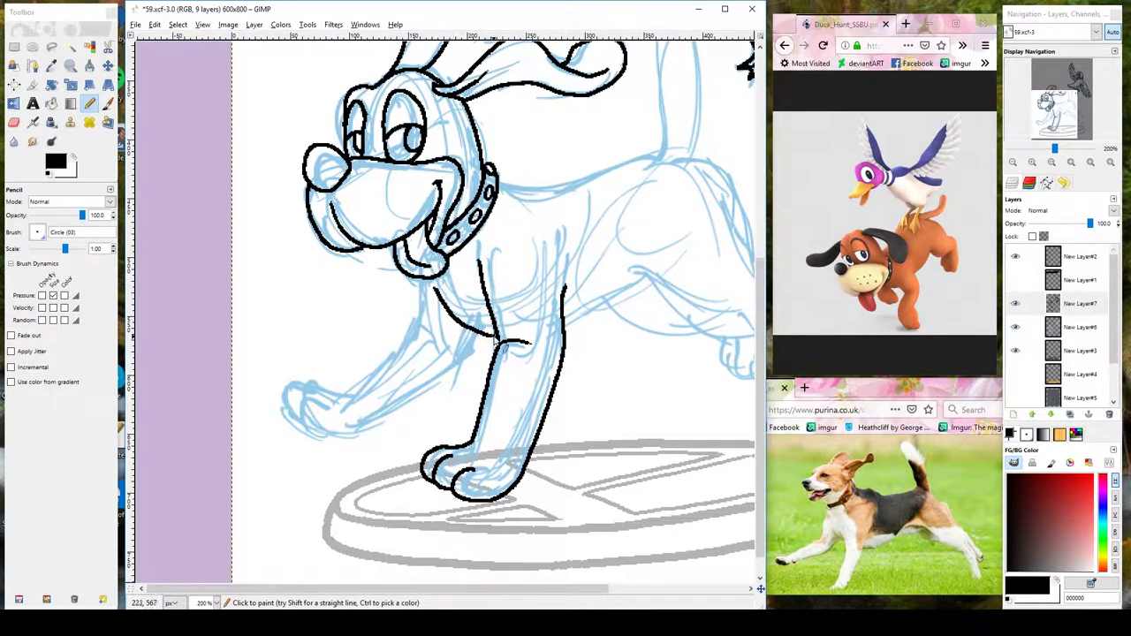
pyautogui.moveTo(419, 281)
pyautogui.mouseDown()
pyautogui.moveTo(415, 325)
pyautogui.moveTo(340, 398)
pyautogui.mouseUp()
pyautogui.moveTo(474, 334)
pyautogui.mouseDown()
pyautogui.moveTo(406, 417)
pyautogui.moveTo(334, 437)
pyautogui.moveTo(288, 383)
pyautogui.moveTo(299, 418)
pyautogui.moveTo(329, 438)
pyautogui.moveTo(376, 429)
pyautogui.mouseUp()
# Clean up the paw with the Eraser, then ink the line along the dog's back.
pyautogui.hotkey('shift', 'e')
pyautogui.press('n')
pyautogui.hotkey('shift', 'e')
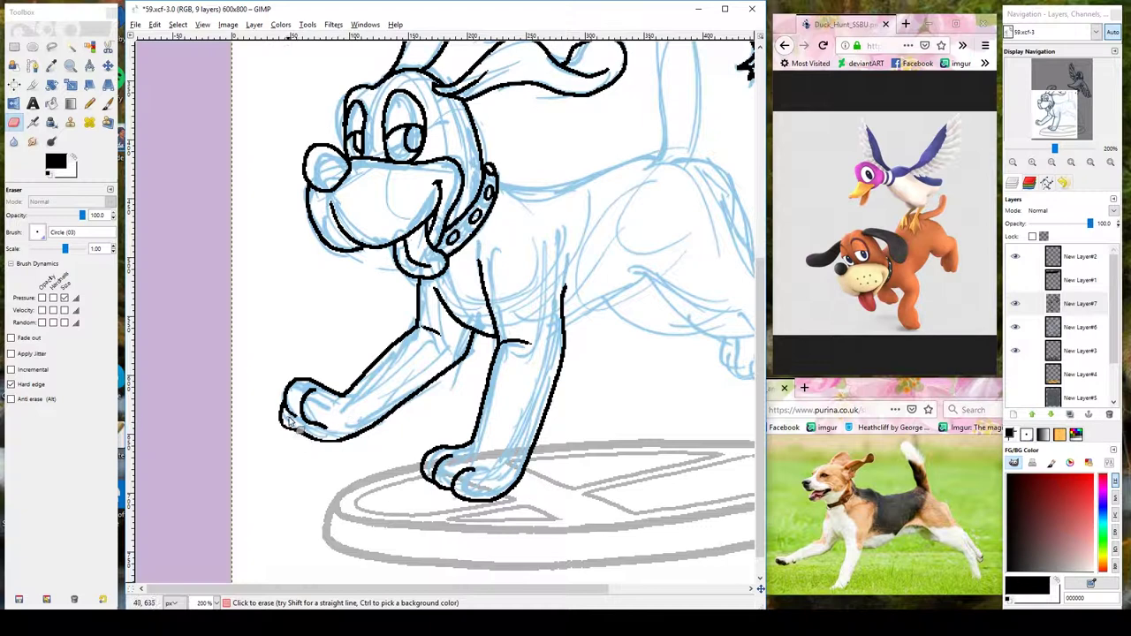
pyautogui.press('n')
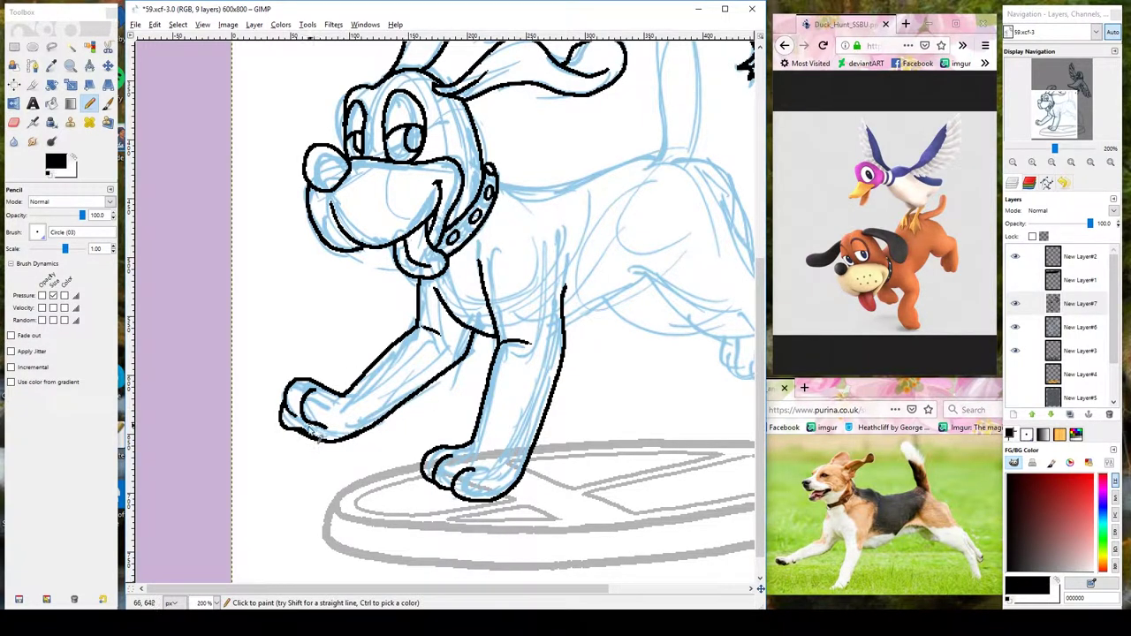
pyautogui.hotkey('shift', 'e')
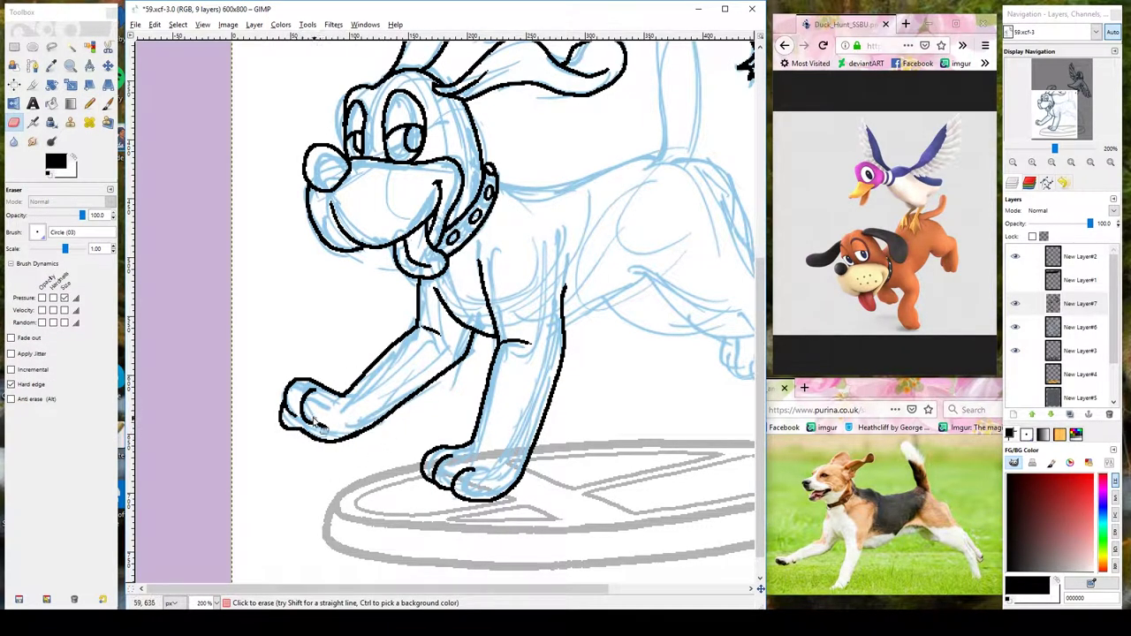
pyautogui.press('n')
pyautogui.moveTo(391, 212); pyautogui.dragTo(535, 187)
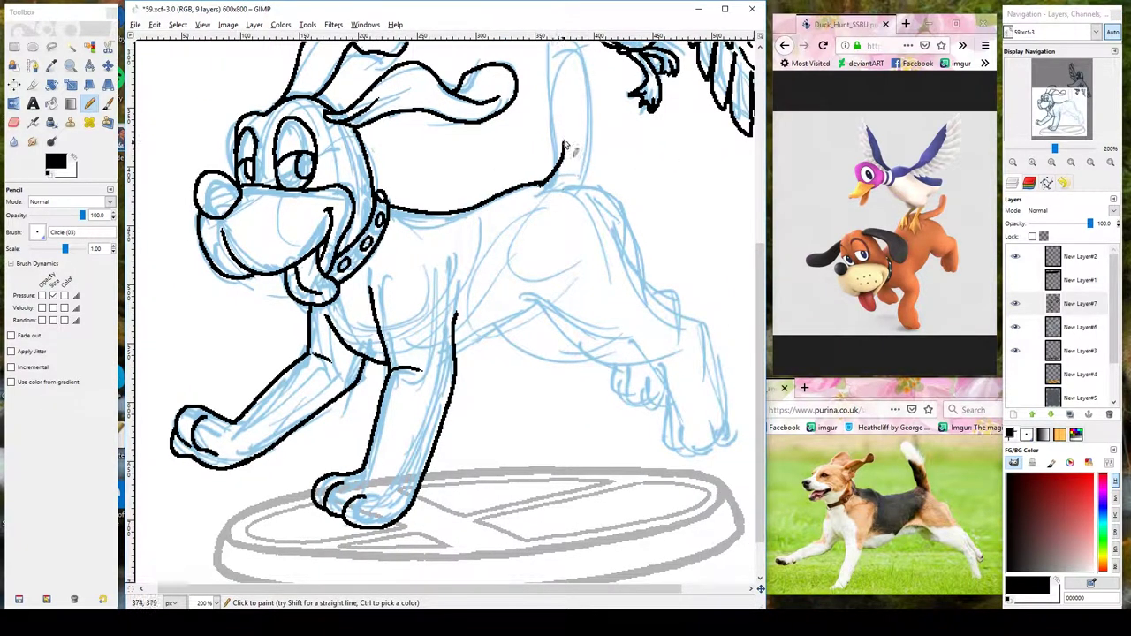
pyautogui.scroll(2, 565, 106)
pyautogui.hscroll(3, 566, 106)
# Outline the dog's raised tail and ink the belly toward the hind leg.
pyautogui.moveTo(397, 250); pyautogui.dragTo(550, 429)
pyautogui.moveTo(300, 446)
pyautogui.mouseDown()
pyautogui.moveTo(354, 435)
pyautogui.moveTo(381, 402)
pyautogui.mouseUp()
pyautogui.scroll(-3, 489, 303)
pyautogui.hscroll(-1, 489, 303)
pyautogui.moveTo(414, 294)
pyautogui.mouseDown()
pyautogui.moveTo(484, 353)
pyautogui.moveTo(547, 362)
pyautogui.moveTo(555, 435)
pyautogui.moveTo(589, 435)
pyautogui.mouseUp()
pyautogui.hotkey('ctrl', 'z')
pyautogui.hotkey('ctrl', 'z')
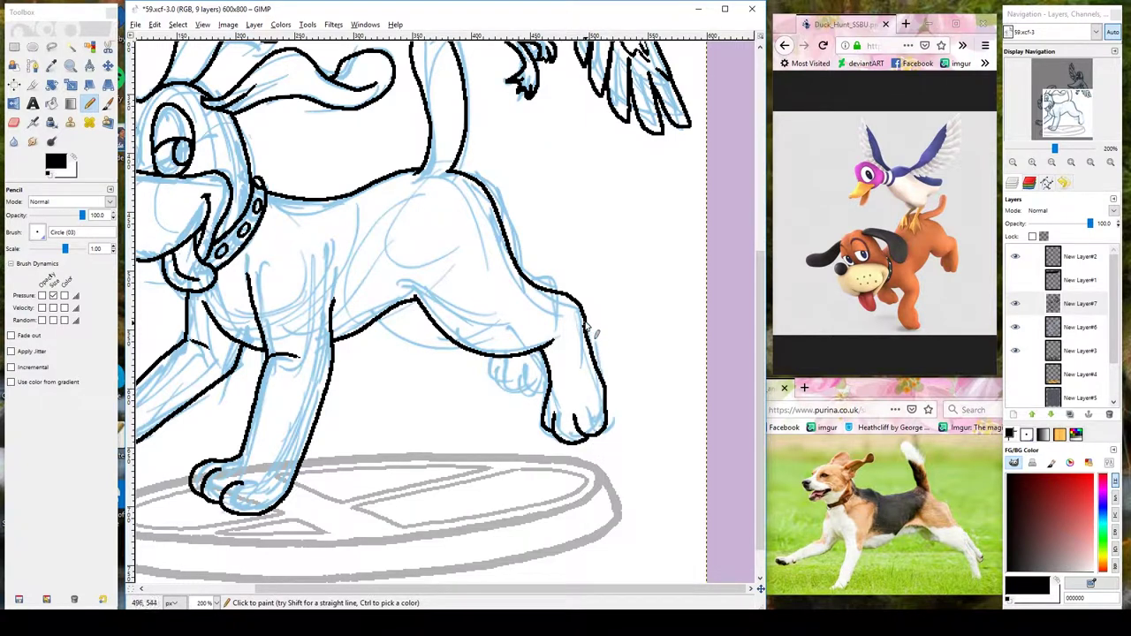
# Ink the hind leg's edges, the lower belly line and toe lines on the paw.
pyautogui.moveTo(584, 315); pyautogui.dragTo(608, 404)
pyautogui.moveTo(378, 325); pyautogui.dragTo(446, 354)
pyautogui.moveTo(522, 279); pyautogui.dragTo(559, 297)
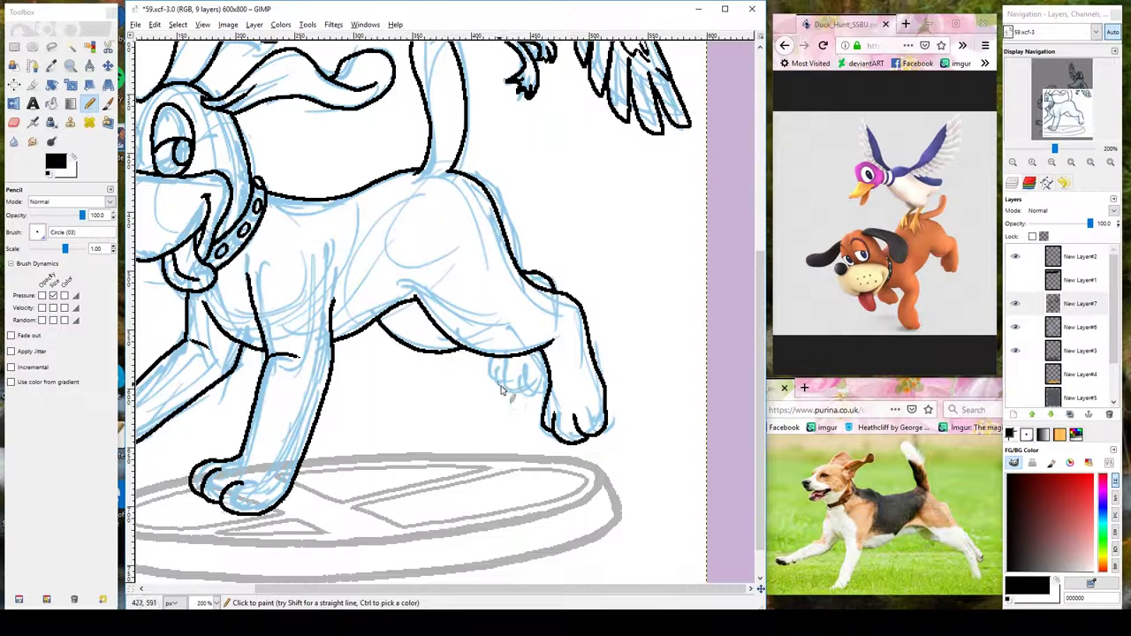
pyautogui.moveTo(520, 379); pyautogui.dragTo(545, 405)
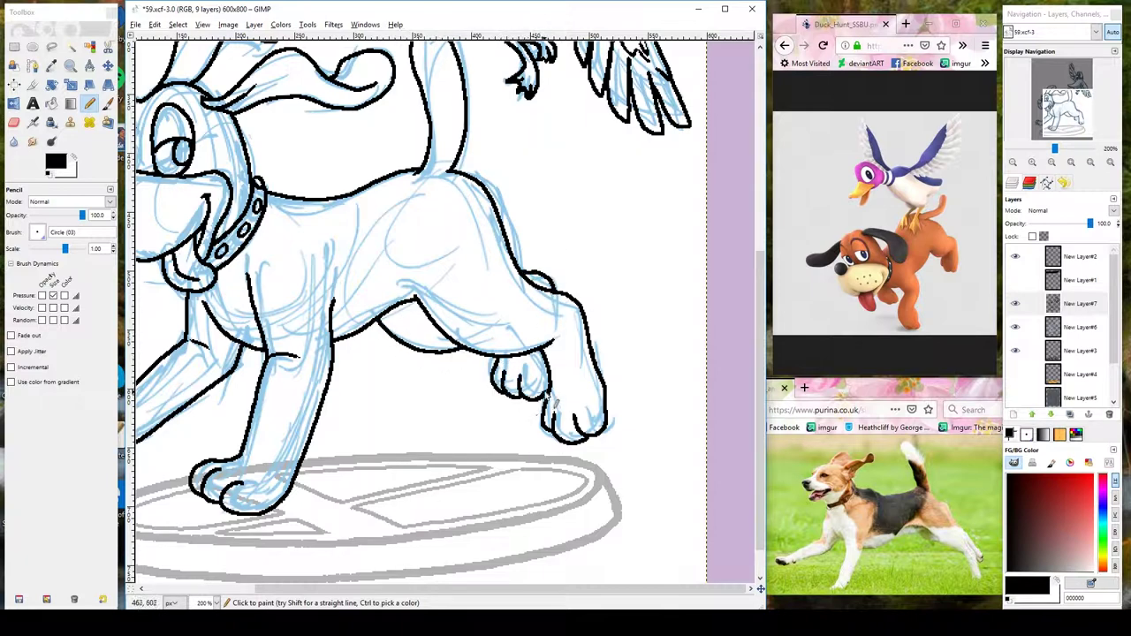
pyautogui.moveTo(592, 311); pyautogui.dragTo(725, 354)
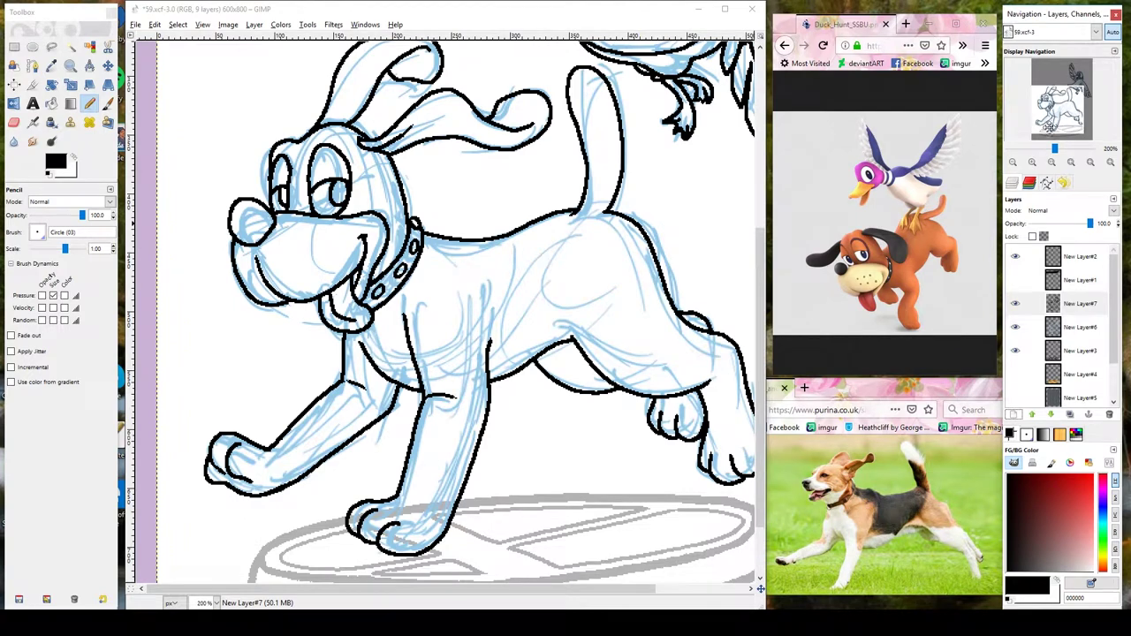
# Add a new layer and ink the dog's head, nose, jaw and mouth in thick black.
pyautogui.hotkey('shift', 'ctrl', 'n')
pyautogui.press('Return')
pyautogui.hotkey('ctrl', 's')
pyautogui.moveTo(398, 104)
pyautogui.mouseDown()
pyautogui.moveTo(232, 212)
pyautogui.moveTo(232, 290)
pyautogui.moveTo(193, 308)
pyautogui.moveTo(232, 285)
pyautogui.mouseUp()
pyautogui.moveTo(190, 318)
pyautogui.mouseDown()
pyautogui.moveTo(256, 380)
pyautogui.moveTo(327, 322)
pyautogui.mouseUp()
pyautogui.moveTo(274, 371); pyautogui.dragTo(337, 386)
pyautogui.moveTo(266, 280)
pyautogui.mouseDown()
pyautogui.moveTo(345, 292)
pyautogui.moveTo(323, 372)
pyautogui.mouseUp()
# Retrace the dog's ears, cheek, eye outlines and collar edges with bold lines.
pyautogui.moveTo(276, 202)
pyautogui.mouseDown()
pyautogui.moveTo(313, 198)
pyautogui.moveTo(336, 173)
pyautogui.moveTo(406, 149)
pyautogui.mouseUp()
pyautogui.moveTo(394, 101); pyautogui.dragTo(408, 155)
pyautogui.moveTo(323, 209)
pyautogui.mouseDown()
pyautogui.moveTo(409, 152)
pyautogui.moveTo(463, 168)
pyautogui.moveTo(491, 215)
pyautogui.moveTo(374, 220)
pyautogui.moveTo(318, 204)
pyautogui.moveTo(360, 255)
pyautogui.moveTo(369, 293)
pyautogui.mouseUp()
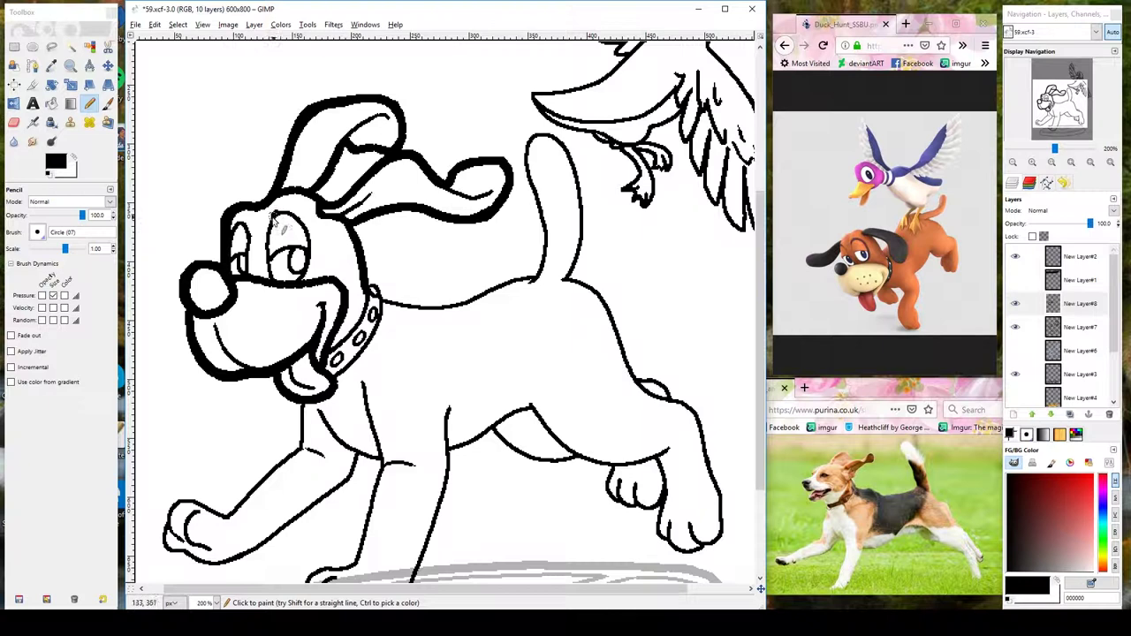
pyautogui.moveTo(278, 208)
pyautogui.mouseDown()
pyautogui.moveTo(320, 265)
pyautogui.moveTo(249, 253)
pyautogui.mouseUp()
pyautogui.hotkey('ctrl', 'z')
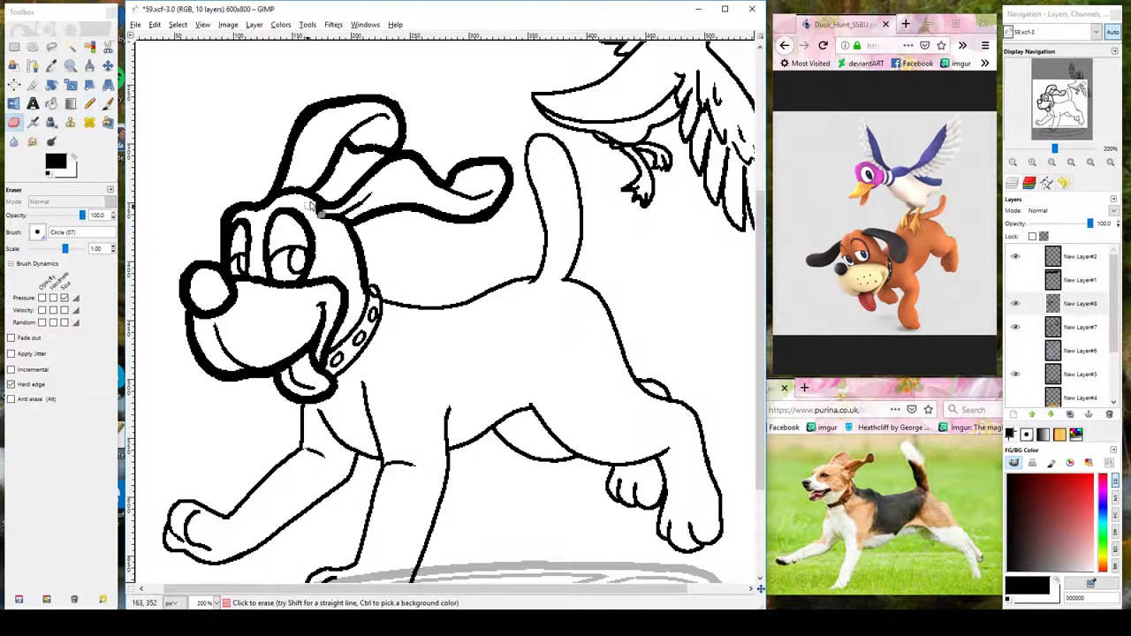
pyautogui.moveTo(249, 230); pyautogui.dragTo(259, 286)
pyautogui.moveTo(368, 287); pyautogui.dragTo(335, 358)
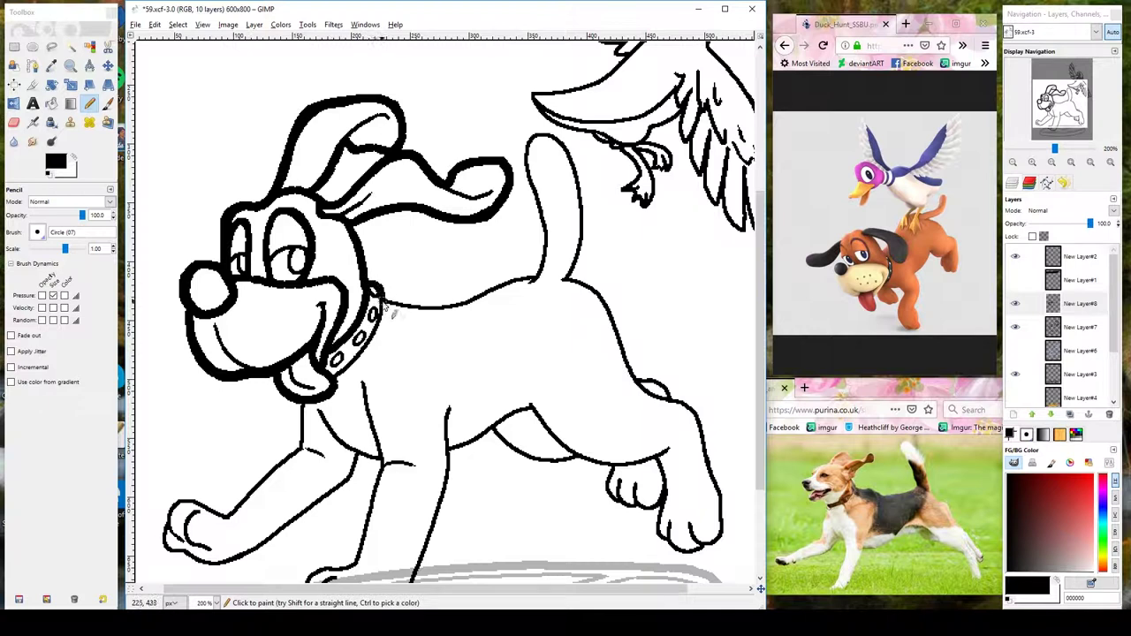
pyautogui.moveTo(382, 290); pyautogui.dragTo(357, 364)
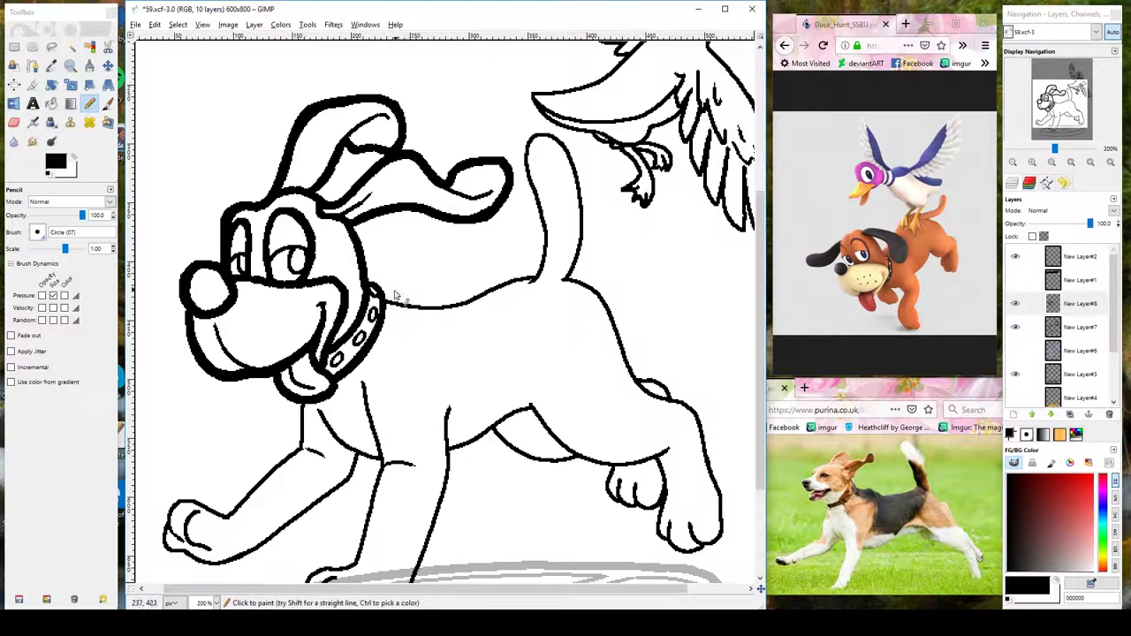
# Ink the dog's back, tail, rump, knee, paw edge and belly underside in bold black.
pyautogui.moveTo(395, 297)
pyautogui.mouseDown()
pyautogui.moveTo(456, 315)
pyautogui.moveTo(540, 274)
pyautogui.moveTo(535, 199)
pyautogui.moveTo(557, 134)
pyautogui.moveTo(582, 166)
pyautogui.moveTo(587, 279)
pyautogui.mouseUp()
pyautogui.scroll(-3, 588, 279)
pyautogui.hscroll(2, 587, 280)
pyautogui.moveTo(502, 152)
pyautogui.mouseDown()
pyautogui.moveTo(548, 249)
pyautogui.moveTo(620, 312)
pyautogui.moveTo(626, 411)
pyautogui.moveTo(565, 331)
pyautogui.mouseUp()
pyautogui.moveTo(556, 244); pyautogui.dragTo(576, 262)
pyautogui.moveTo(435, 270)
pyautogui.mouseDown()
pyautogui.moveTo(460, 299)
pyautogui.moveTo(571, 325)
pyautogui.moveTo(520, 366)
pyautogui.mouseUp()
pyautogui.moveTo(416, 289)
pyautogui.mouseDown()
pyautogui.moveTo(366, 321)
pyautogui.moveTo(483, 323)
pyautogui.mouseUp()
# Ink both edges of the front leg and the outline of the extended leg.
pyautogui.moveTo(352, 311)
pyautogui.mouseDown()
pyautogui.moveTo(359, 361)
pyautogui.moveTo(296, 486)
pyautogui.moveTo(221, 467)
pyautogui.moveTo(276, 423)
pyautogui.mouseUp()
pyautogui.moveTo(292, 323); pyautogui.dragTo(260, 427)
pyautogui.hscroll(-3, 264, 428)
pyautogui.moveTo(334, 269)
pyautogui.mouseDown()
pyautogui.moveTo(327, 307)
pyautogui.moveTo(287, 360)
pyautogui.moveTo(203, 374)
pyautogui.moveTo(220, 416)
pyautogui.moveTo(339, 396)
pyautogui.moveTo(402, 326)
pyautogui.mouseUp()
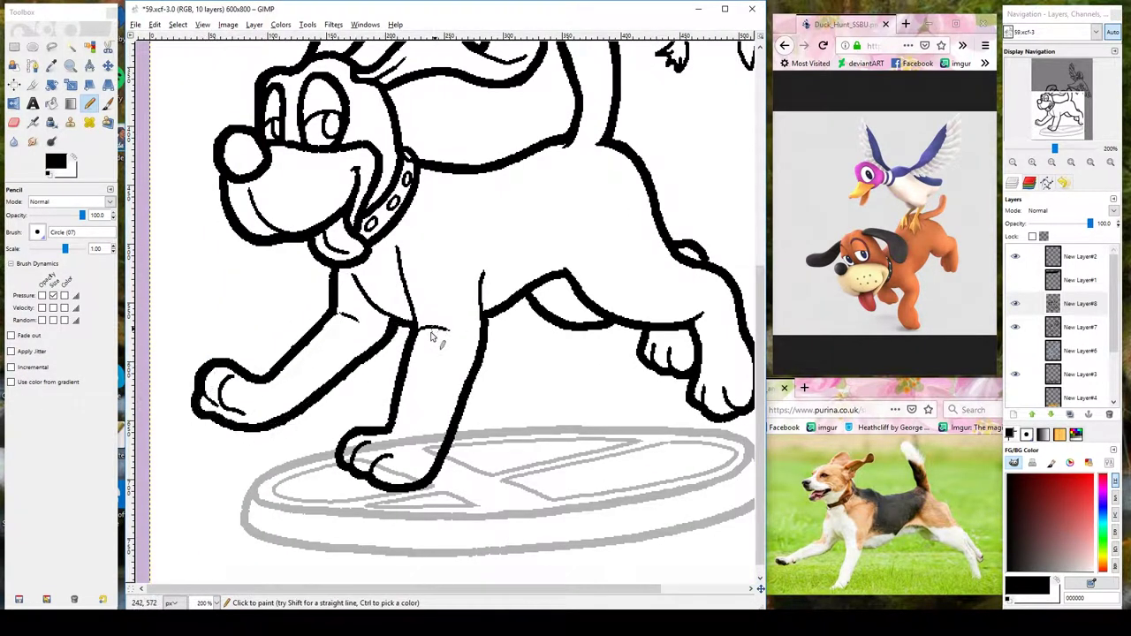
pyautogui.scroll(3, 449, 329)
# Save, then thicken the right edge of the duck's wing.
pyautogui.hotkey('ctrl', 's')
pyautogui.scroll(5, 448, 329)
pyautogui.hscroll(3, 484, 104)
pyautogui.moveTo(484, 103); pyautogui.dragTo(504, 137)
pyautogui.hotkey('ctrl', 'z')
pyautogui.moveTo(461, 69)
pyautogui.mouseDown()
pyautogui.moveTo(530, 252)
pyautogui.moveTo(557, 256)
pyautogui.mouseUp()
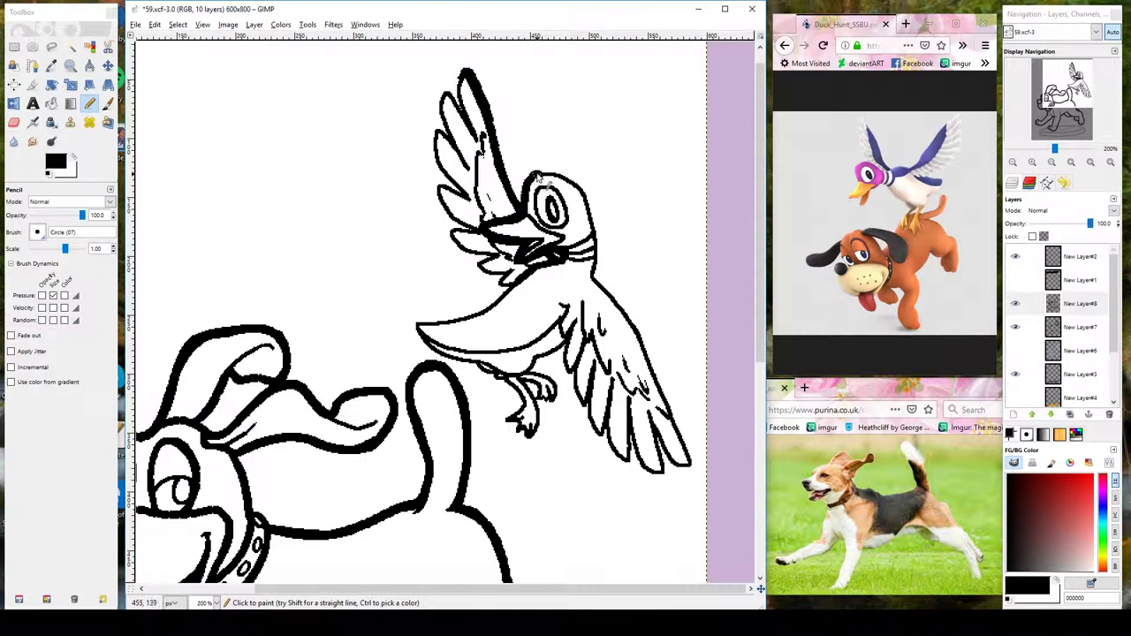
# Thicken the duck's head, wing's left edges, lower beak, neck and belly curve.
pyautogui.moveTo(537, 177); pyautogui.dragTo(601, 272)
pyautogui.moveTo(455, 82); pyautogui.dragTo(432, 163)
pyautogui.moveTo(432, 124)
pyautogui.mouseDown()
pyautogui.moveTo(439, 190)
pyautogui.moveTo(452, 187)
pyautogui.mouseUp()
pyautogui.moveTo(451, 232)
pyautogui.mouseDown()
pyautogui.moveTo(485, 275)
pyautogui.moveTo(531, 287)
pyautogui.moveTo(413, 320)
pyautogui.moveTo(484, 375)
pyautogui.moveTo(521, 432)
pyautogui.moveTo(550, 399)
pyautogui.moveTo(567, 311)
pyautogui.moveTo(585, 403)
pyautogui.moveTo(617, 455)
pyautogui.moveTo(677, 483)
pyautogui.moveTo(688, 470)
pyautogui.mouseUp()
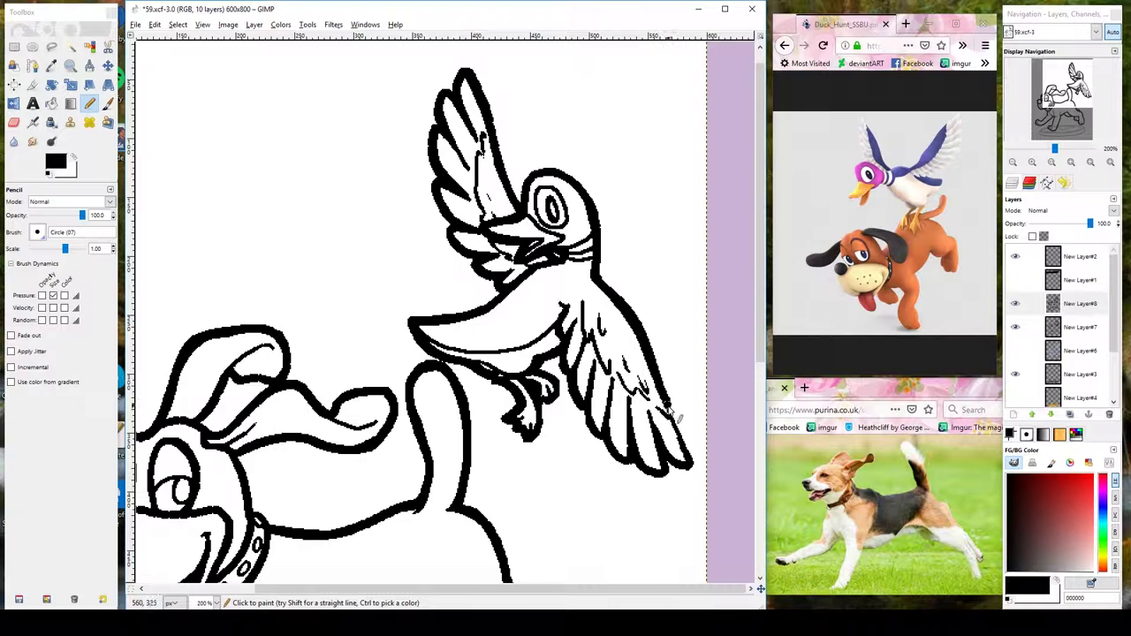
pyautogui.scroll(-3, 699, 442)
pyautogui.hscroll(-3, 699, 442)
pyautogui.scroll(2, 590, 46)
pyautogui.hscroll(2, 589, 46)
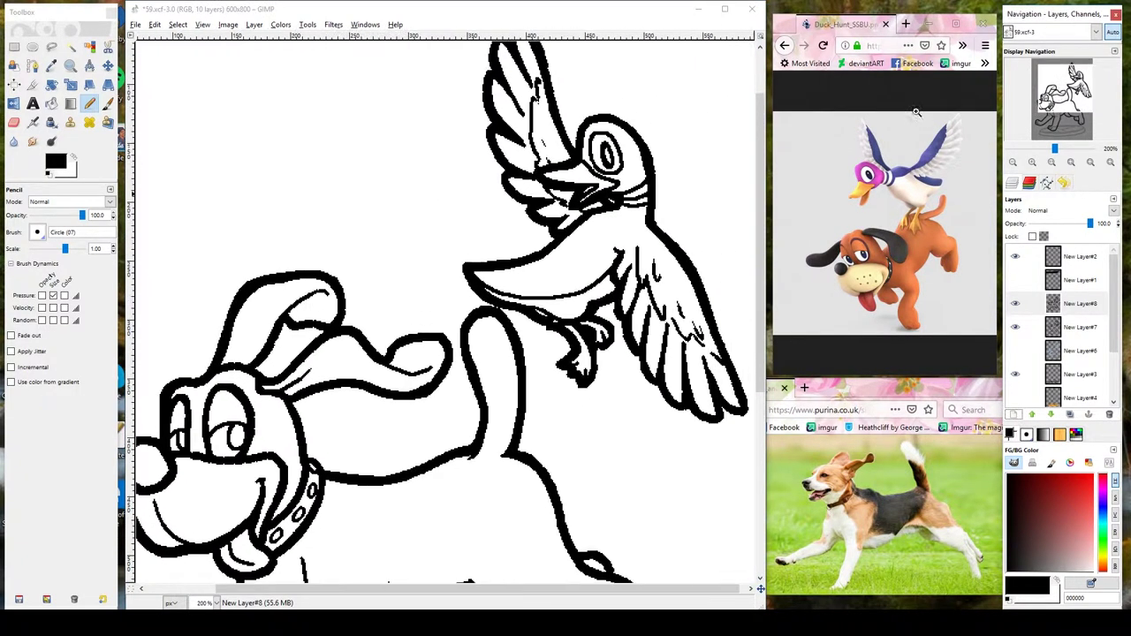
# Hide New Layer#8, activate New Layer#7 and fuzzy-select the empty area around the figures.
pyautogui.hotkey('ctrl', 's')
pyautogui.click(1014, 303)
pyautogui.click(1079, 327)
pyautogui.press('u')
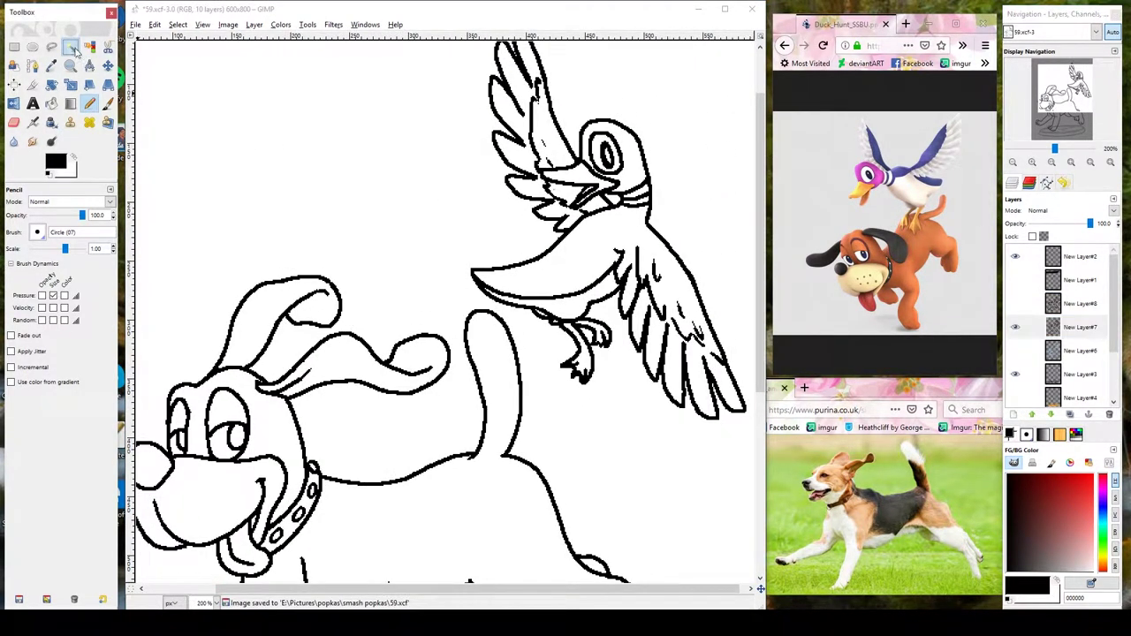
pyautogui.click(371, 219)
pyautogui.scroll(-4, 372, 219)
# On a new layer, bucket-fill the figures red and clear the selection.
pyautogui.hotkey('shift', 'ctrl', 'n')
pyautogui.press('Return')
pyautogui.hotkey('shift', 'b')
pyautogui.hotkey('ctrl', ',')
pyautogui.hotkey('shift', 'ctrl', 'a')
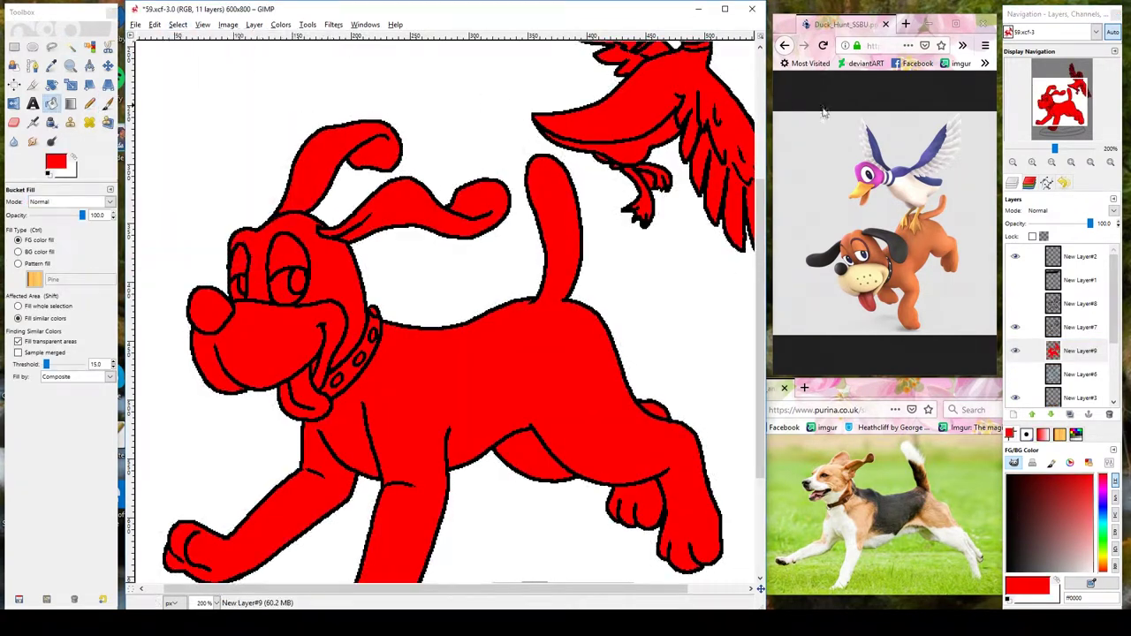
pyautogui.scroll(-2, 442, 310)
pyautogui.scroll(4, 442, 310)
pyautogui.hotkey('shift', 'e')
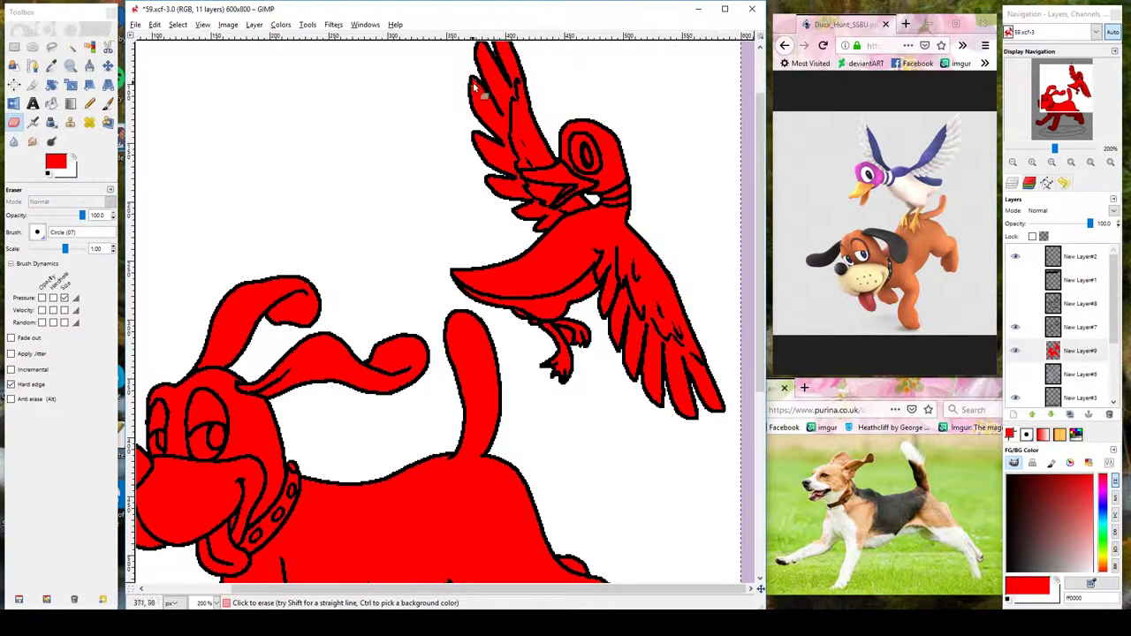
pyautogui.scroll(2, 617, 50)
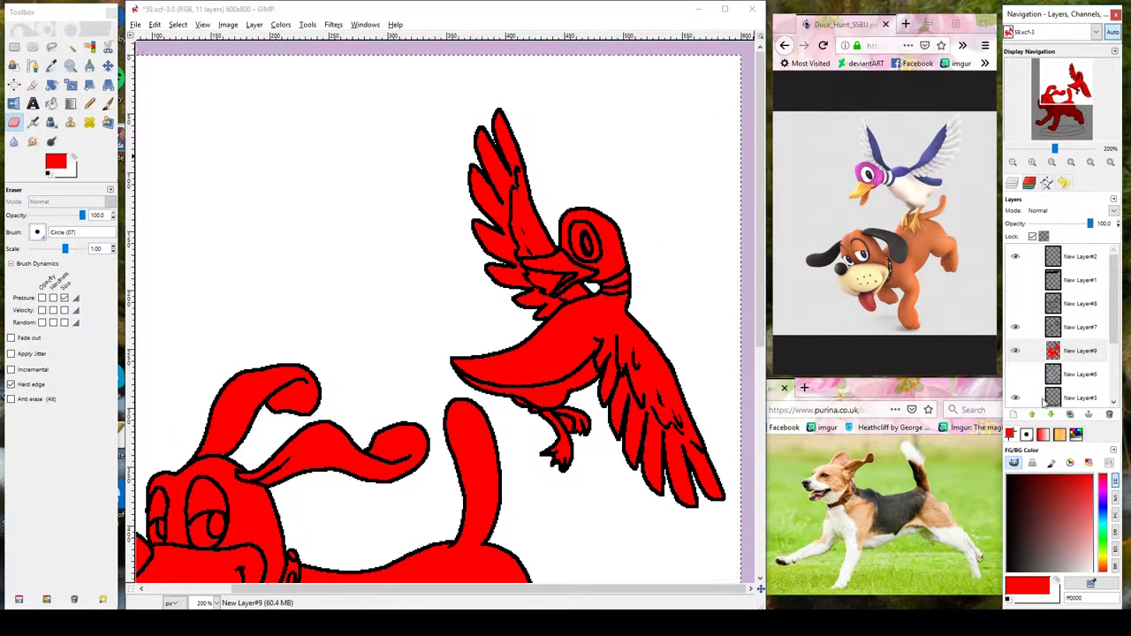
# Fill the duck with a dark blue.
pyautogui.click(1103, 510)
pyautogui.moveTo(1074, 495); pyautogui.dragTo(1064, 515)
pyautogui.hotkey('shift', 'b')
pyautogui.click(562, 339)
pyautogui.press('n')
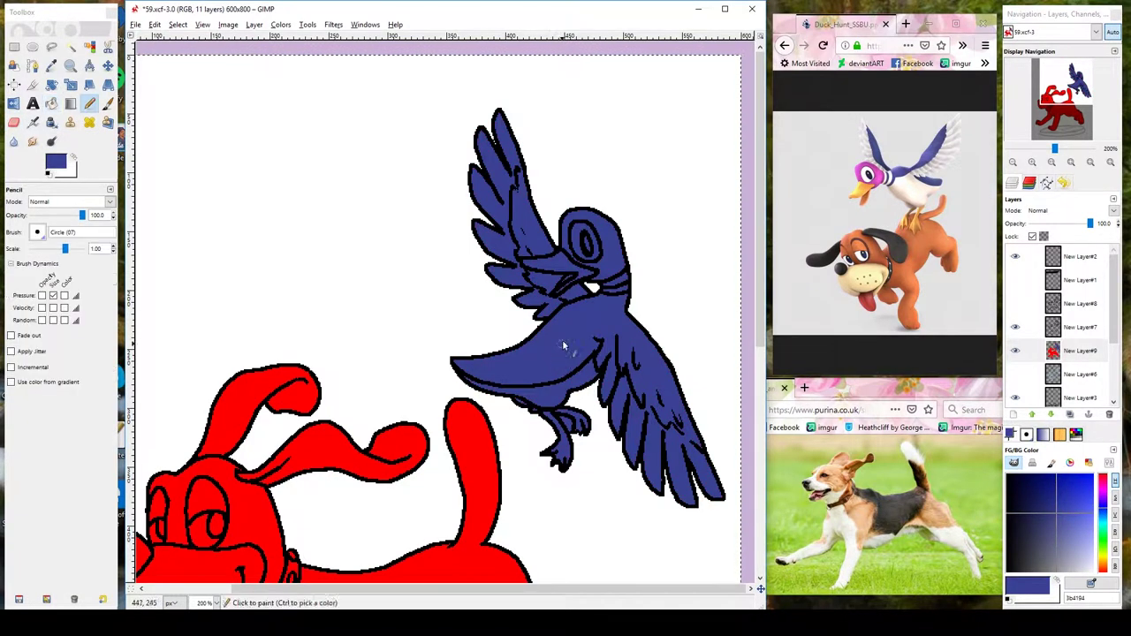
# Paint an off-white patch on the wing and draw black feather lines with Circle (03).
pyautogui.click(1103, 548)
pyautogui.click(1088, 560)
pyautogui.moveTo(1088, 559); pyautogui.dragTo(1009, 479)
pyautogui.moveTo(597, 365); pyautogui.dragTo(605, 343)
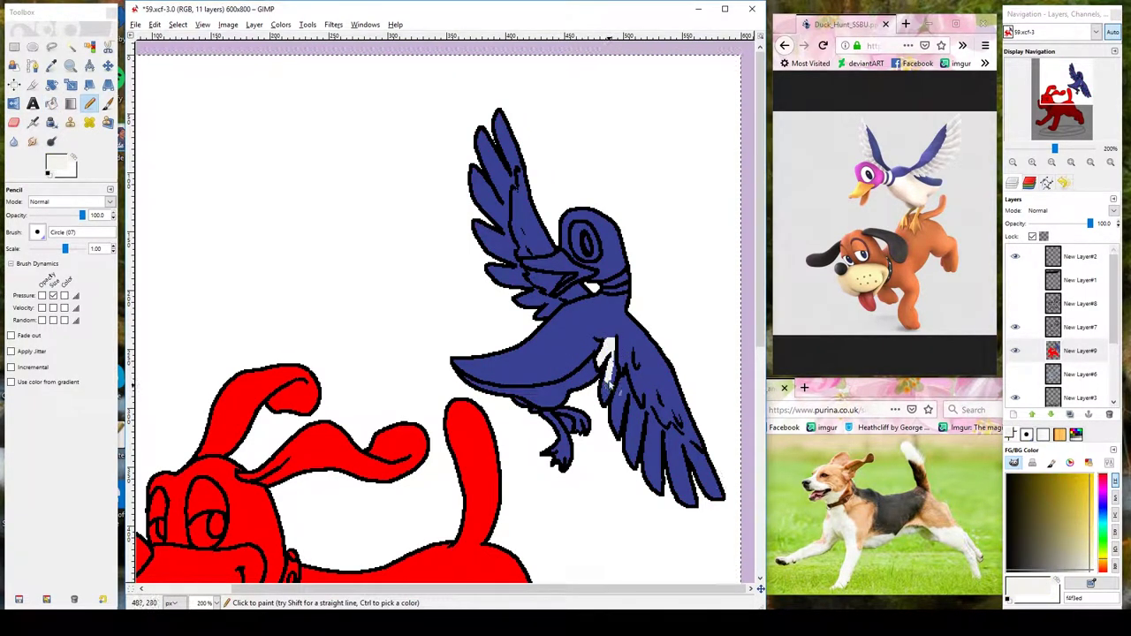
pyautogui.click(37, 232)
pyautogui.click(53, 266)
pyautogui.press('d')
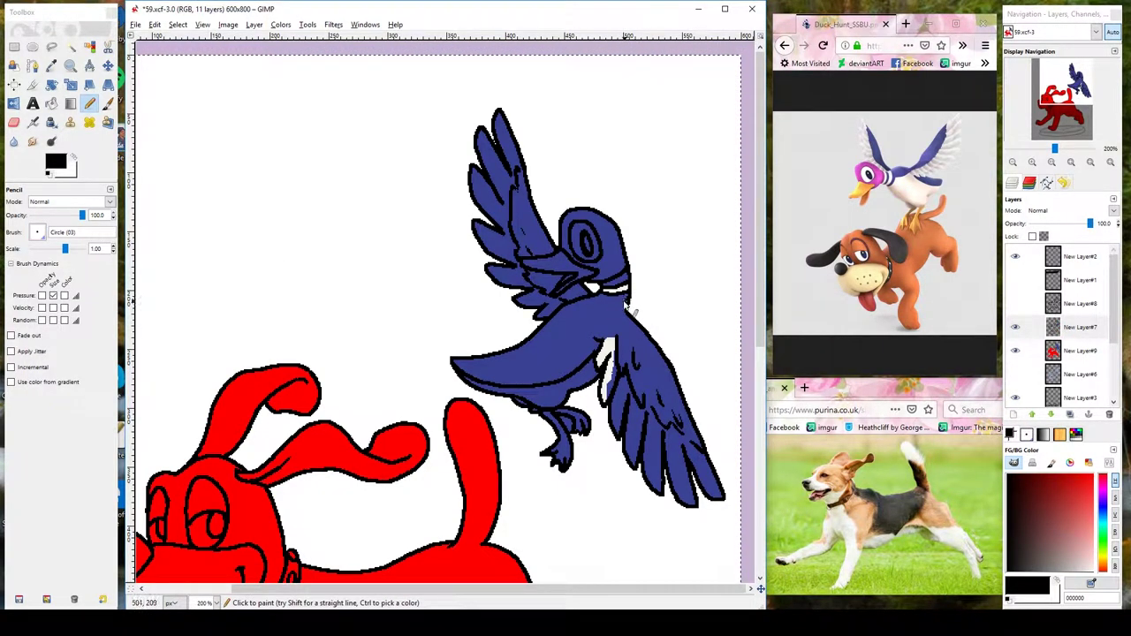
pyautogui.moveTo(644, 377); pyautogui.dragTo(687, 439)
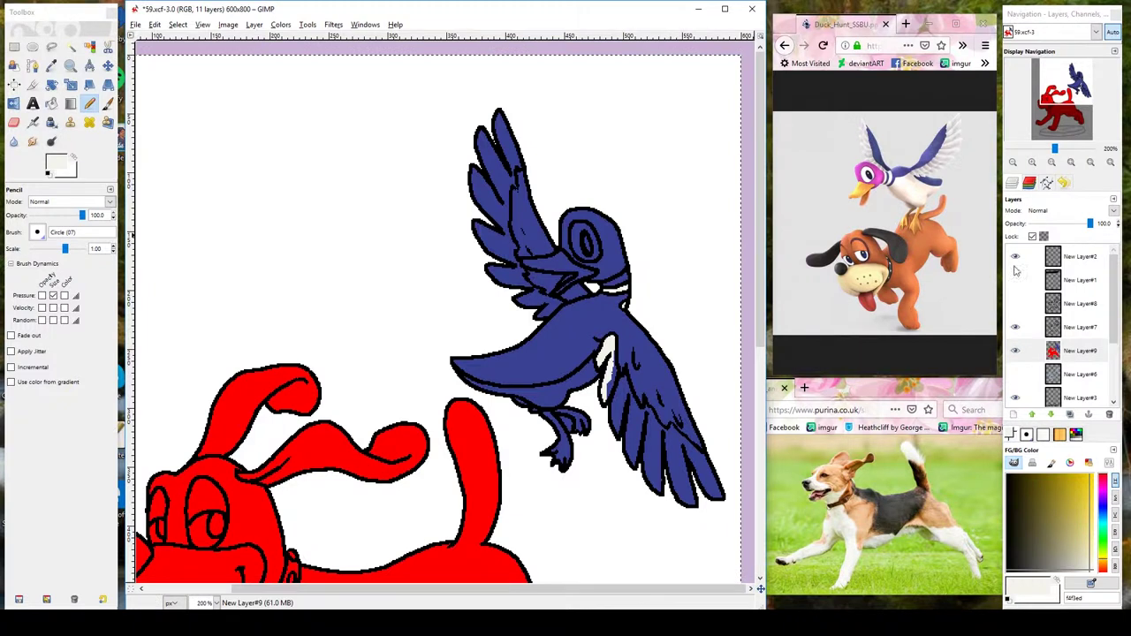
# Erase the neck outline, then on New Layer#9 paint off-white across the neck, wing and underside.
pyautogui.hotkey('shift', 'e')
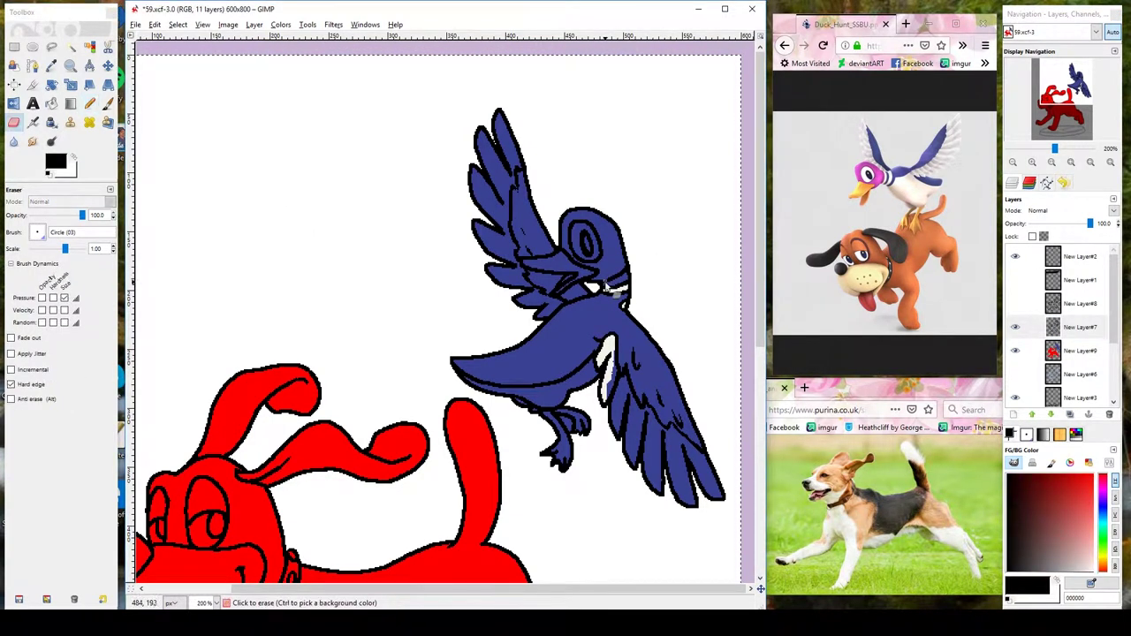
pyautogui.moveTo(609, 286)
pyautogui.mouseDown()
pyautogui.moveTo(629, 288)
pyautogui.moveTo(612, 285)
pyautogui.mouseUp()
pyautogui.press('n')
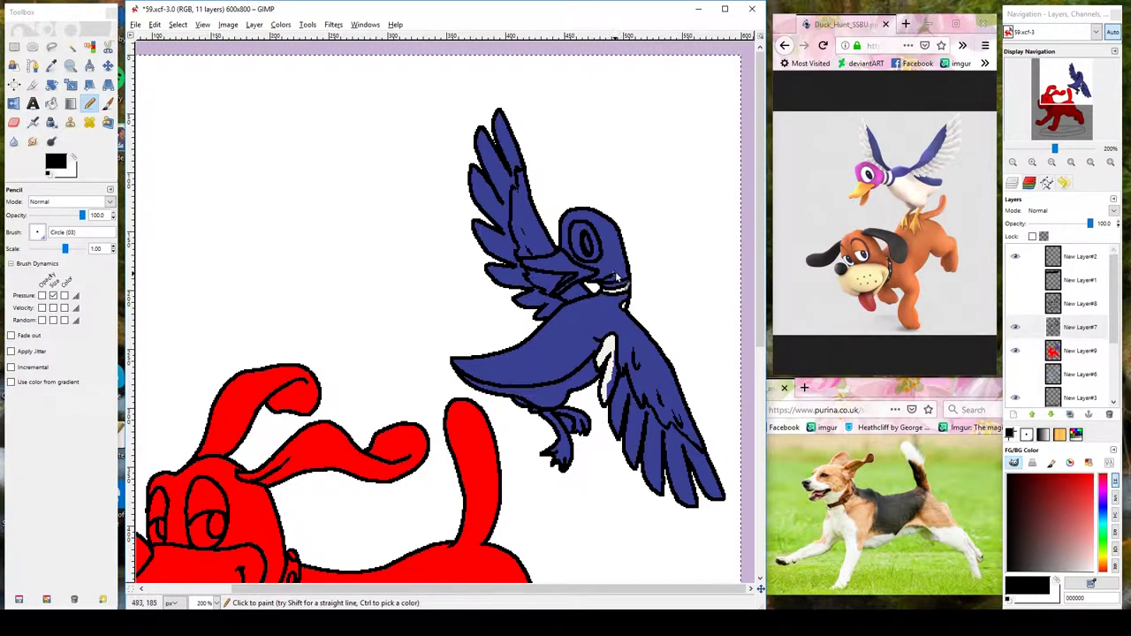
pyautogui.click(1080, 351)
pyautogui.keyDown('ctrl'); pyautogui.click(606, 358); pyautogui.keyUp('ctrl')
pyautogui.moveTo(611, 284); pyautogui.dragTo(651, 288)
pyautogui.moveTo(620, 376)
pyautogui.mouseDown()
pyautogui.moveTo(635, 409)
pyautogui.moveTo(676, 434)
pyautogui.mouseUp()
pyautogui.moveTo(603, 358)
pyautogui.mouseDown()
pyautogui.moveTo(566, 389)
pyautogui.moveTo(455, 369)
pyautogui.mouseUp()
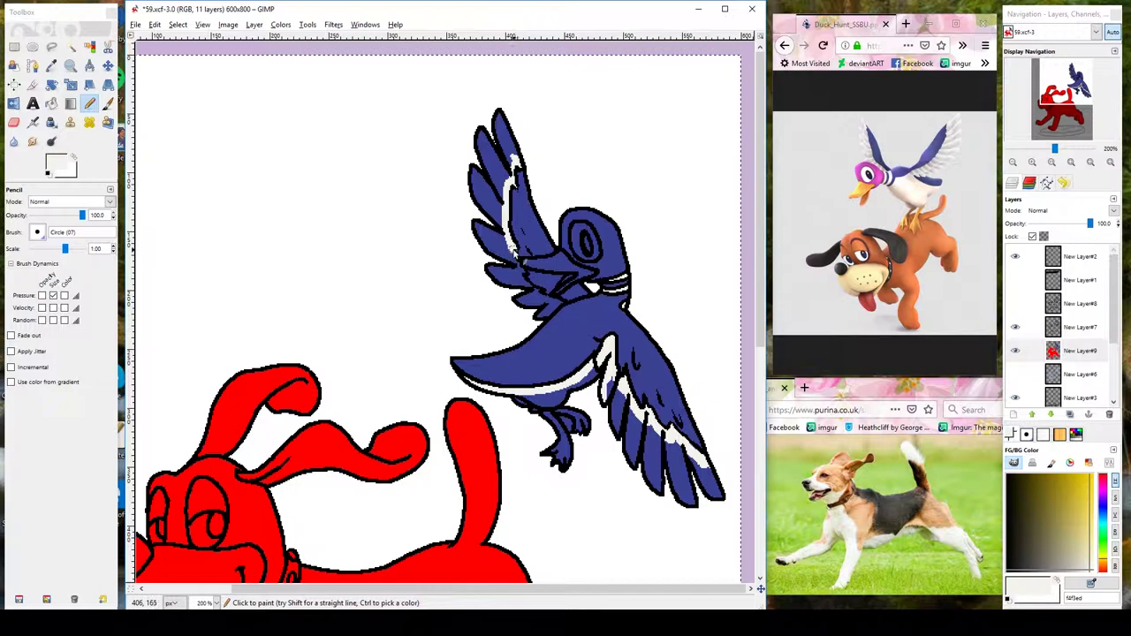
# Bucket-fill the duck's belly, feet, lower-wing and upper-left wing feathers off-white.
pyautogui.hotkey('shift', 'b')
pyautogui.click(566, 371)
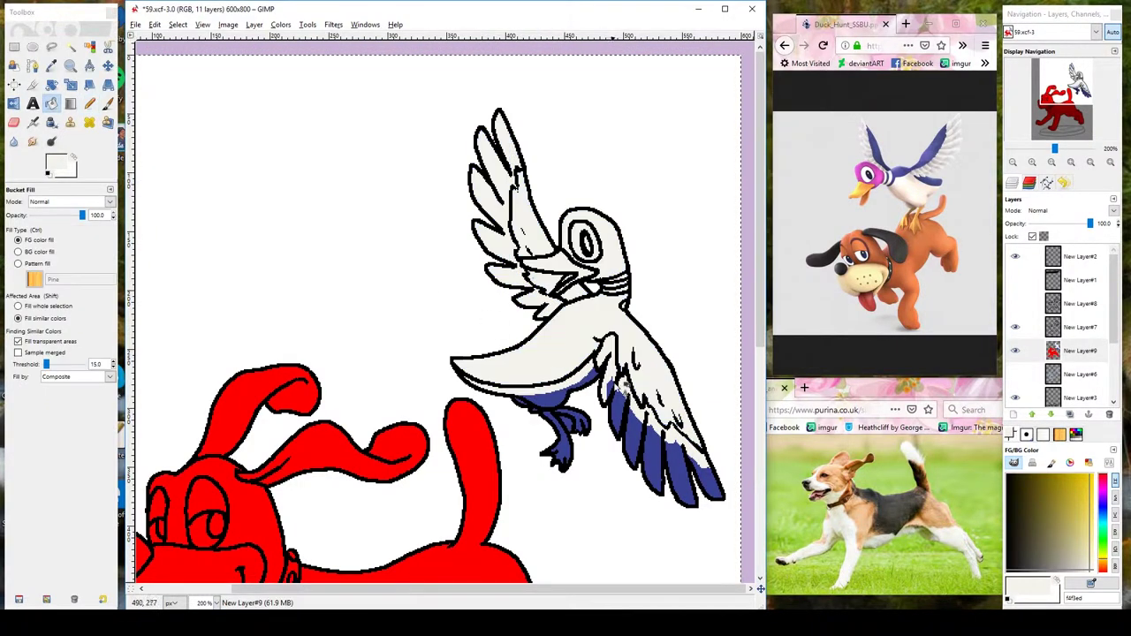
pyautogui.hotkey('ctrl', 'z')
pyautogui.click(672, 468)
pyautogui.click(557, 388)
pyautogui.press('n')
pyautogui.hotkey('shift', 'b')
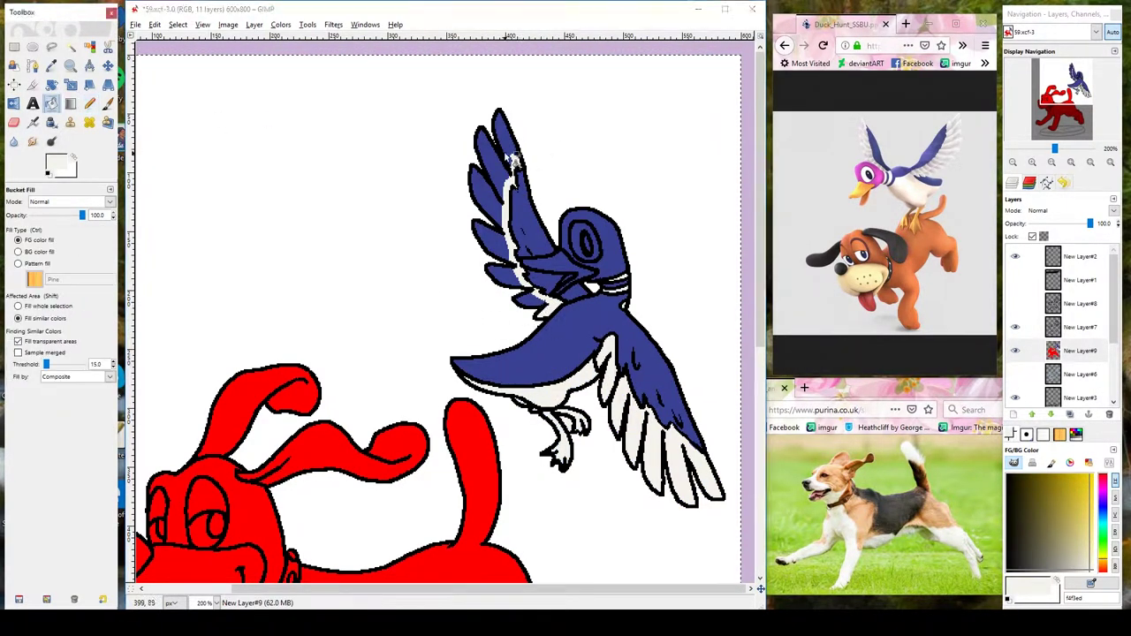
pyautogui.click(504, 157)
pyautogui.press('n')
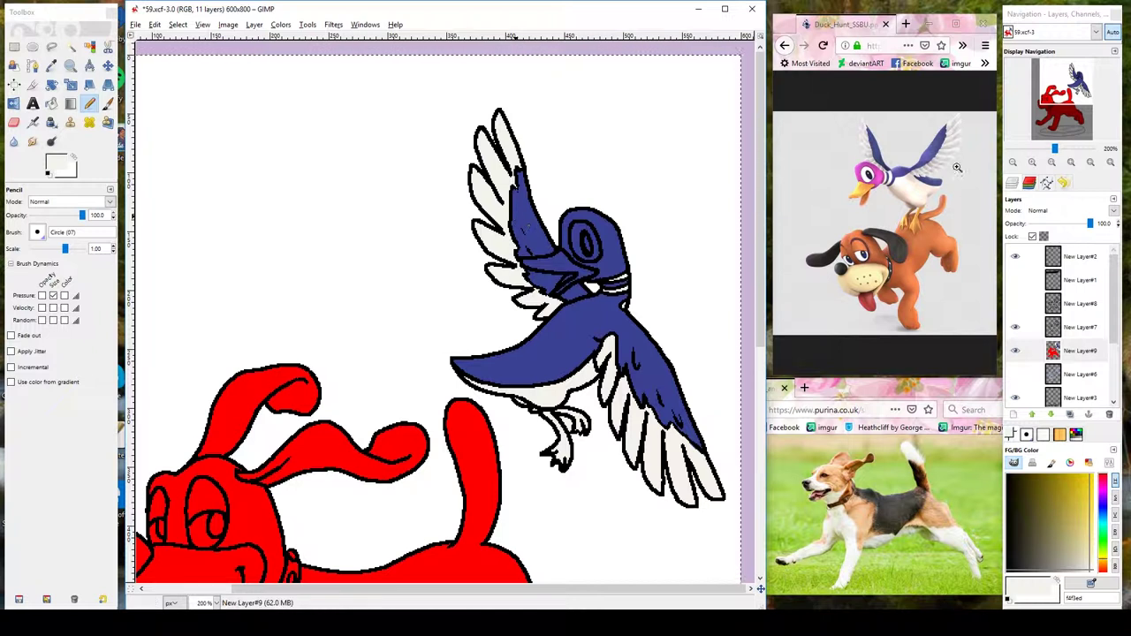
pyautogui.moveTo(1063, 548); pyautogui.dragTo(1085, 509)
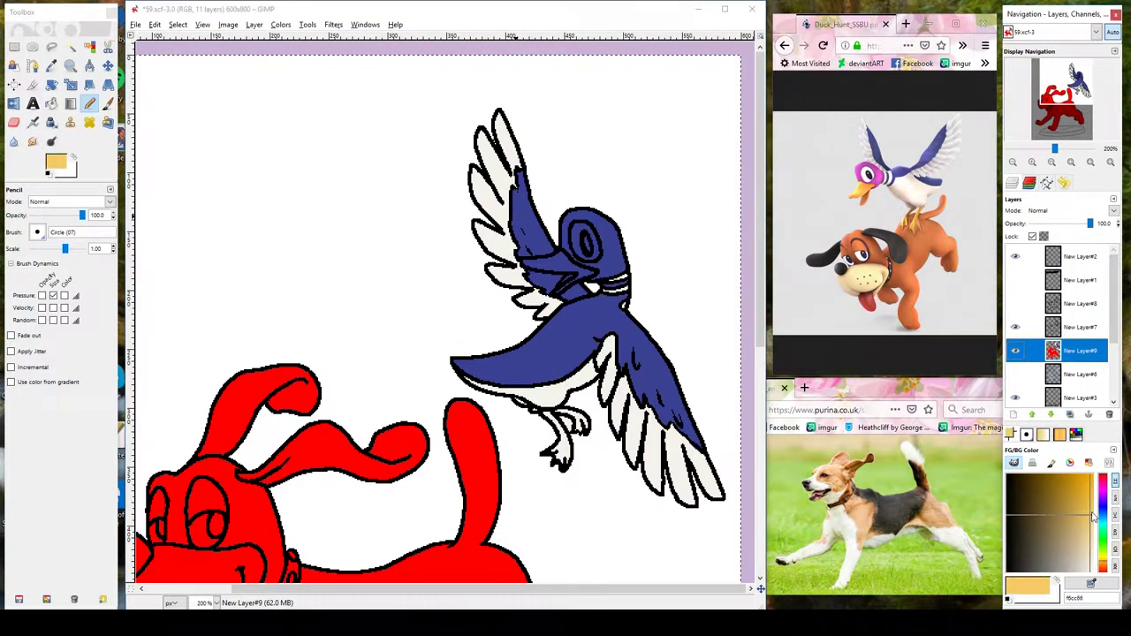
# Paint the duck's feet and beak orange (efba54) and its head magenta.
pyautogui.moveTo(523, 408)
pyautogui.mouseDown()
pyautogui.moveTo(568, 424)
pyautogui.moveTo(582, 463)
pyautogui.mouseUp()
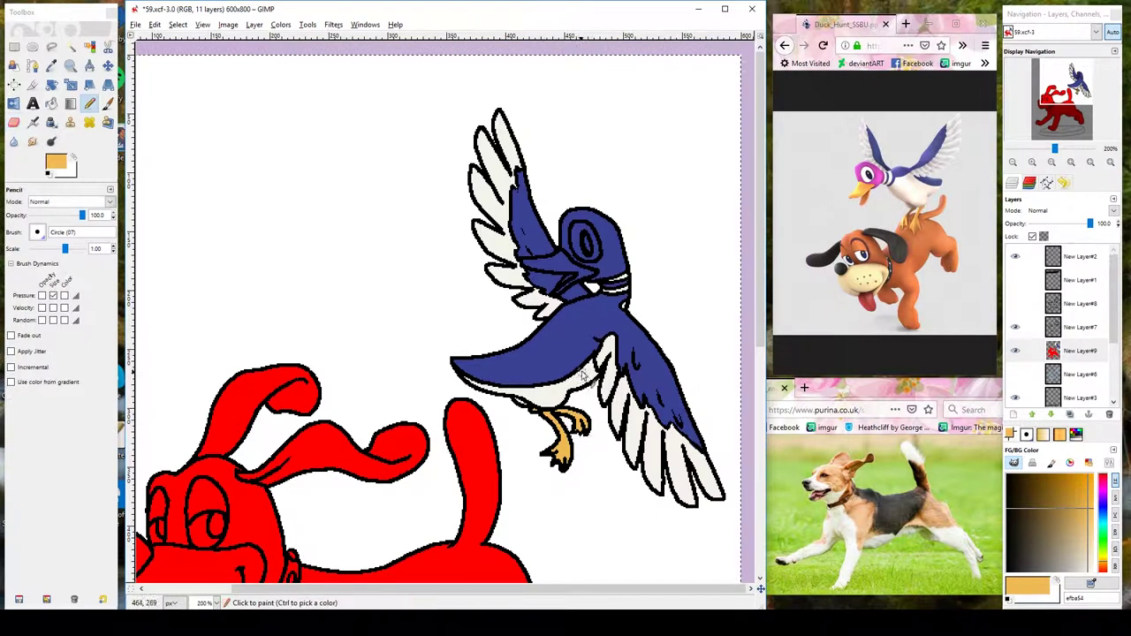
pyautogui.moveTo(576, 269)
pyautogui.mouseDown()
pyautogui.moveTo(536, 263)
pyautogui.moveTo(558, 261)
pyautogui.mouseUp()
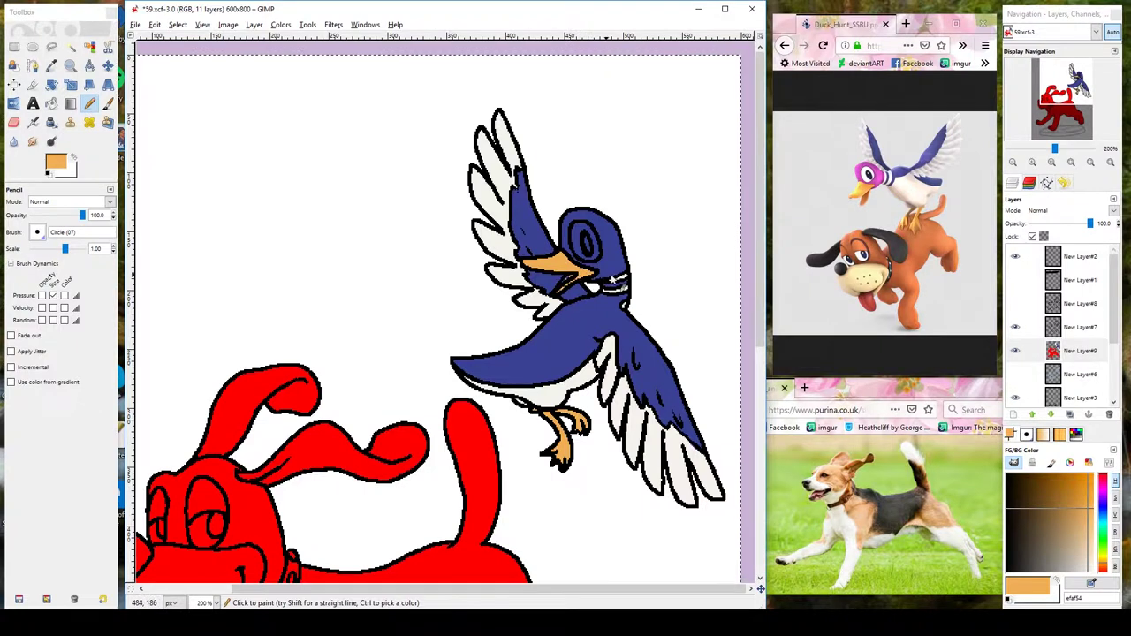
pyautogui.click(1103, 484)
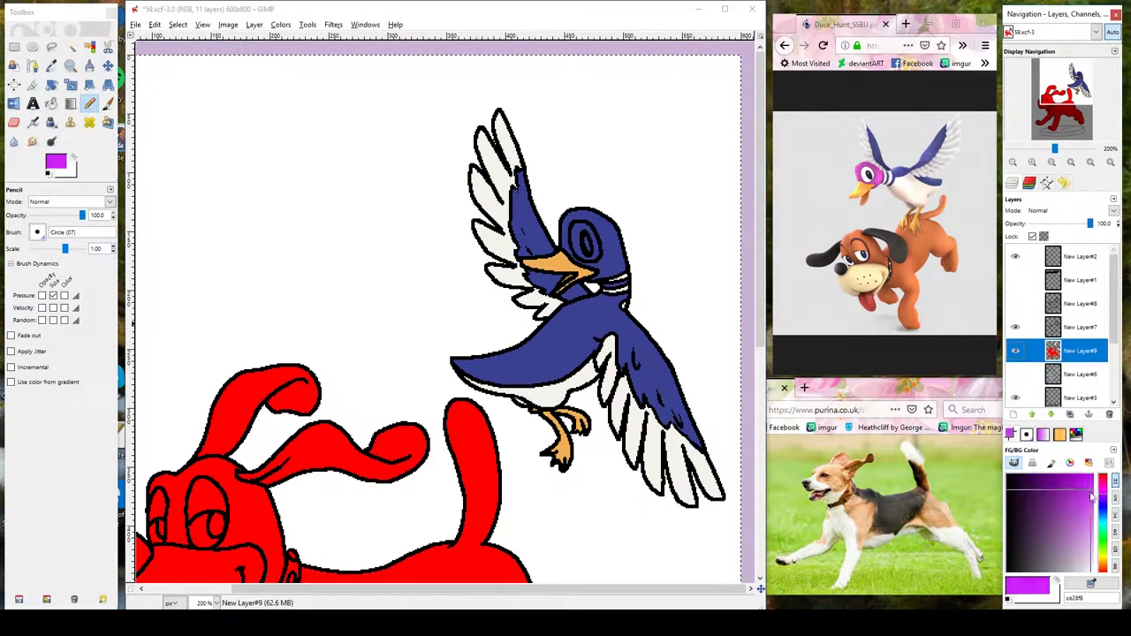
pyautogui.click(1092, 497)
pyautogui.moveTo(563, 217)
pyautogui.mouseDown()
pyautogui.moveTo(604, 270)
pyautogui.moveTo(610, 247)
pyautogui.moveTo(580, 216)
pyautogui.mouseUp()
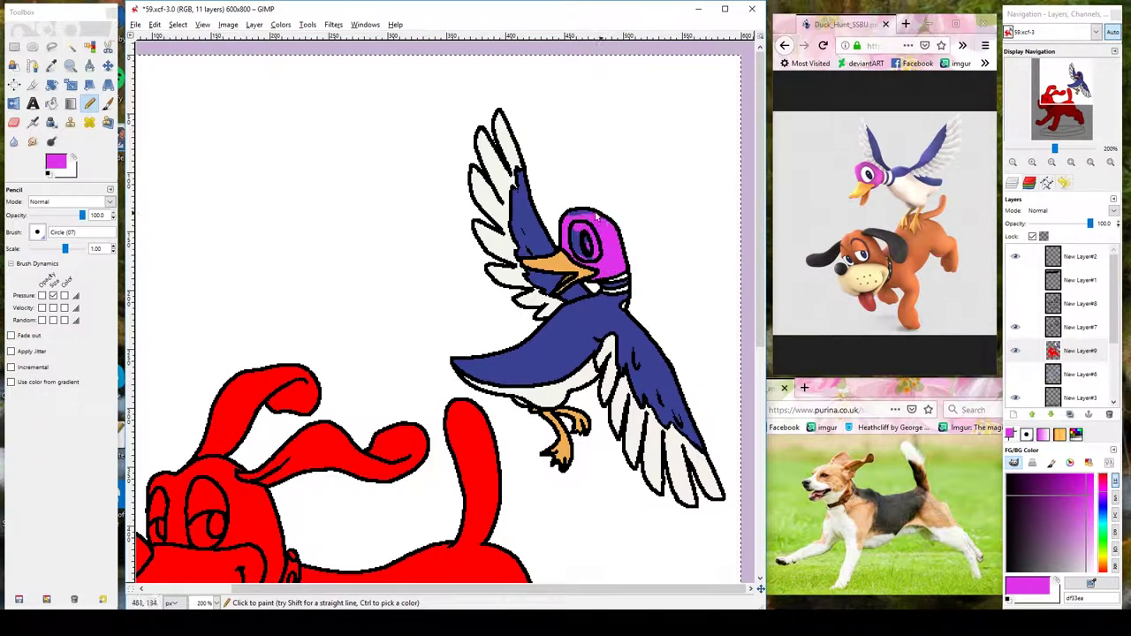
pyautogui.press('x')
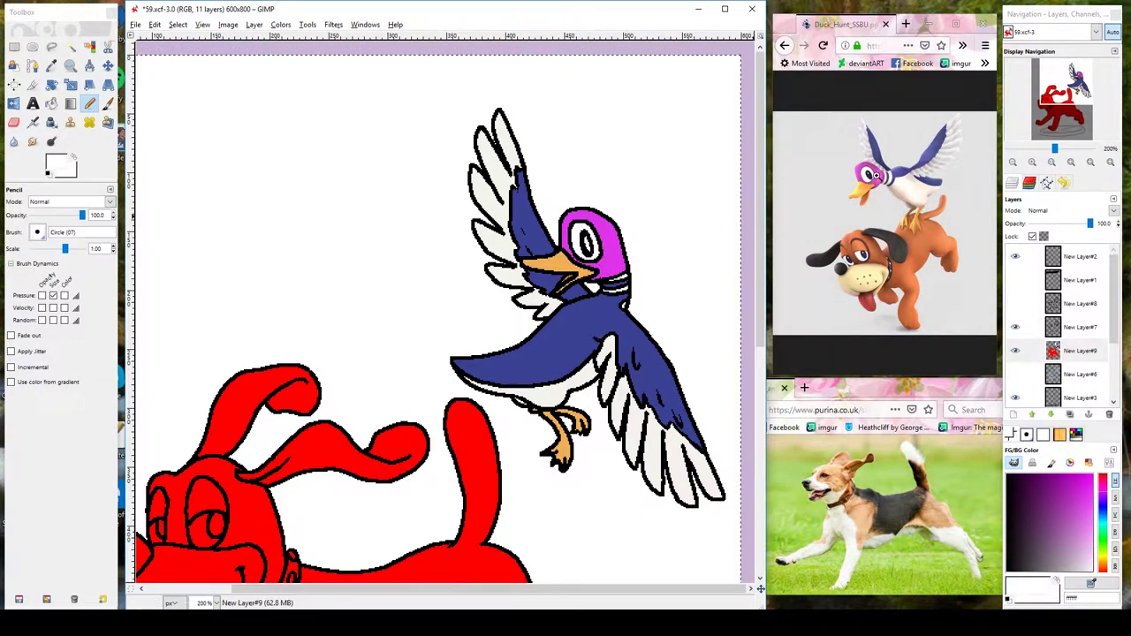
pyautogui.click(1083, 530)
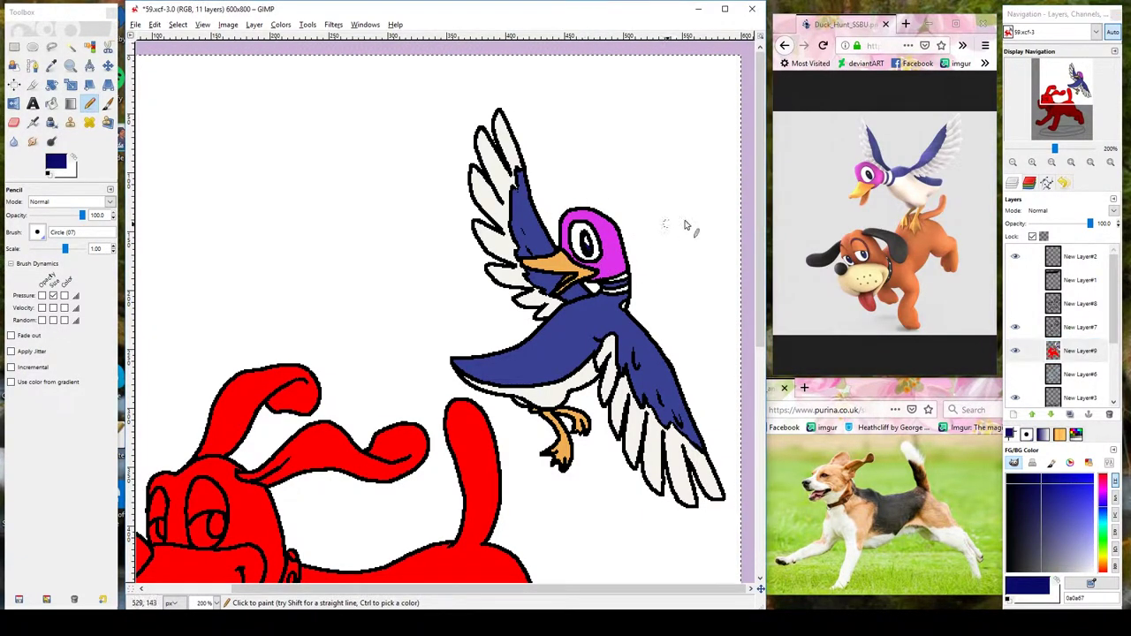
pyautogui.scroll(-5, 639, 234)
pyautogui.hscroll(-2, 639, 235)
# Fill the whites of the dog's eyes and paint a navy pupil.
pyautogui.press('x')
pyautogui.moveTo(296, 305)
pyautogui.mouseDown()
pyautogui.moveTo(305, 329)
pyautogui.moveTo(324, 318)
pyautogui.moveTo(256, 322)
pyautogui.mouseUp()
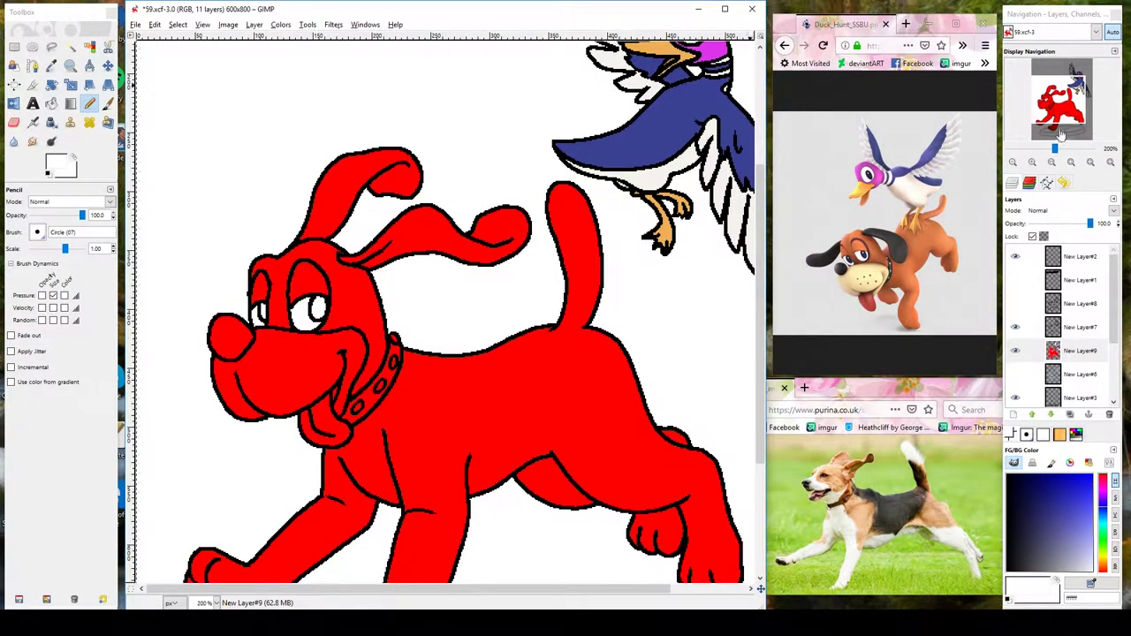
pyautogui.press('x')
pyautogui.scroll(1, 265, 332)
pyautogui.hscroll(1, 265, 332)
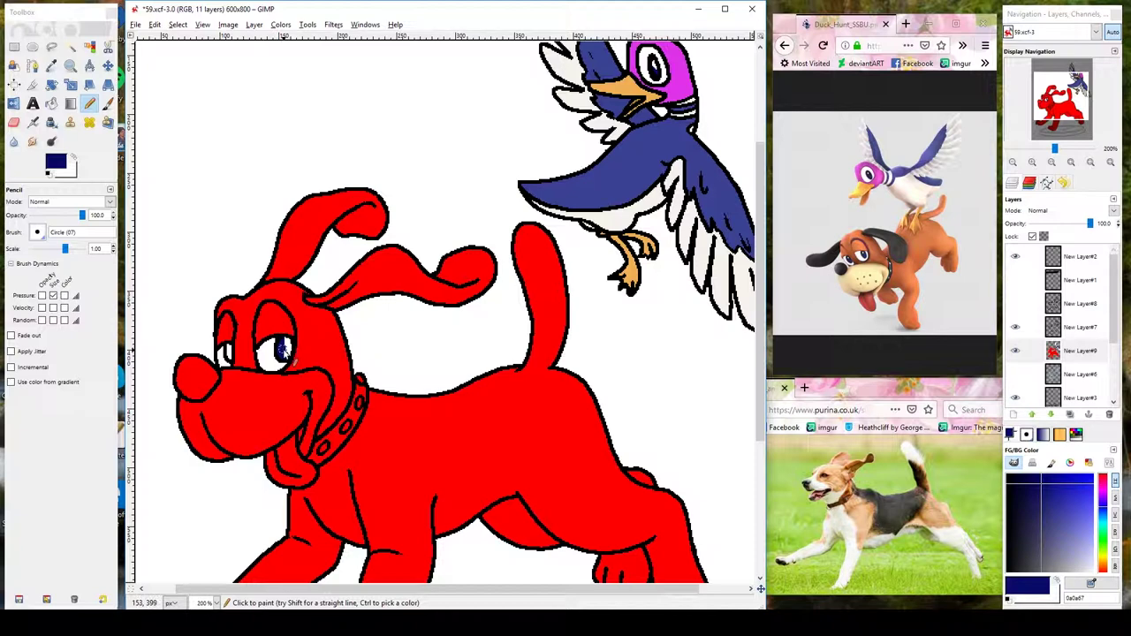
pyautogui.moveTo(226, 348); pyautogui.dragTo(227, 352)
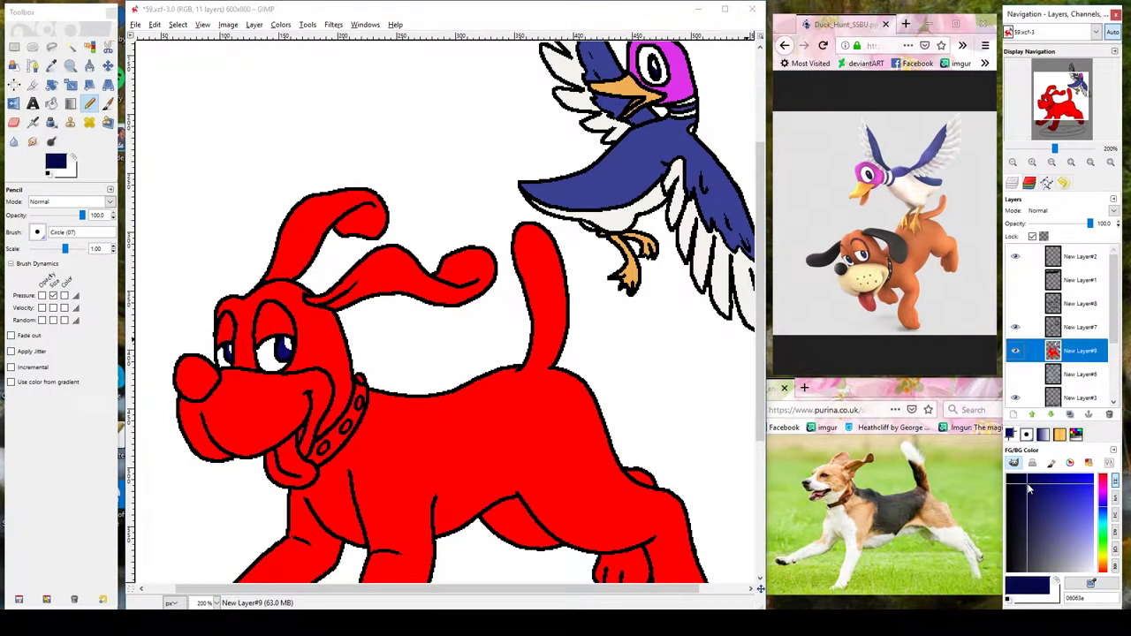
# Pick an orange and bucket-fill the dog's red body areas with it.
pyautogui.press('x')
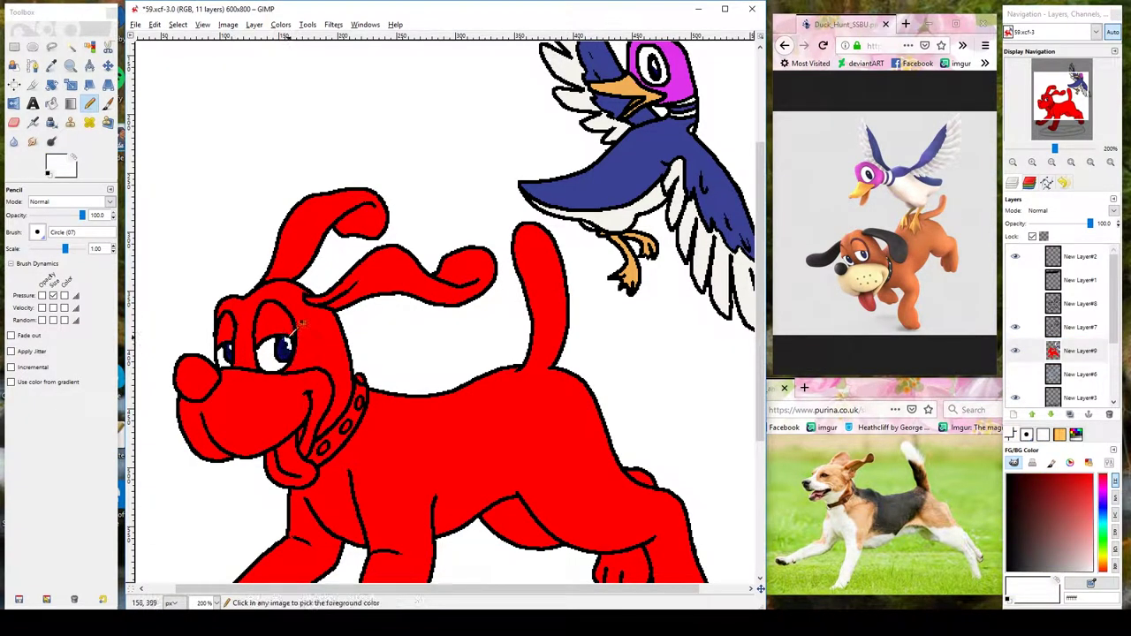
pyautogui.moveTo(1083, 540); pyautogui.dragTo(1072, 492)
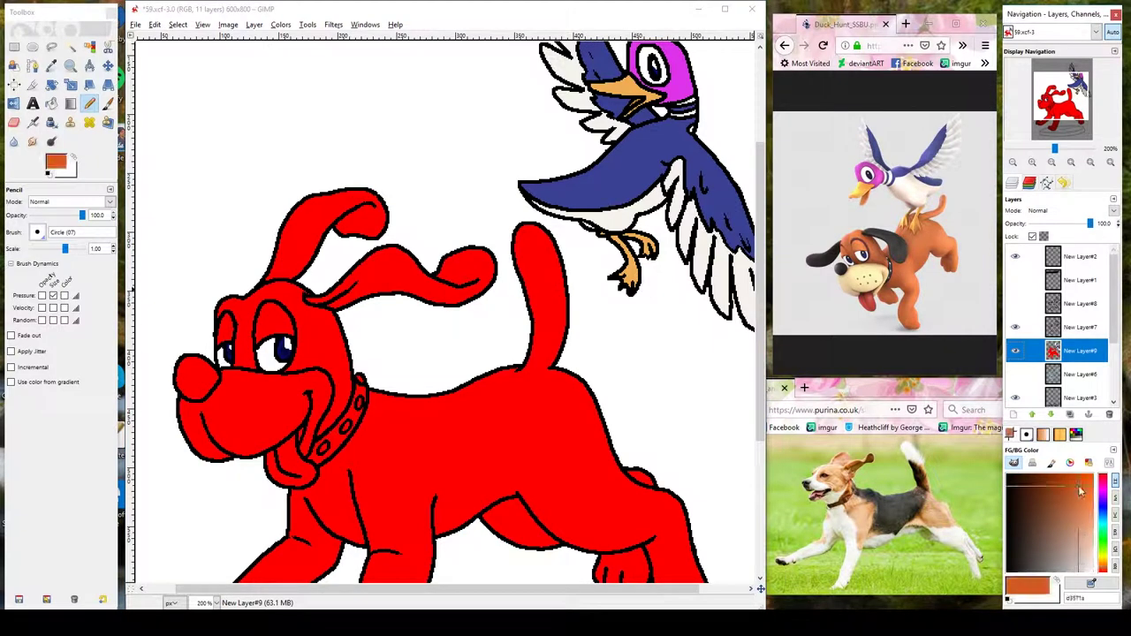
pyautogui.click(51, 103)
pyautogui.click(333, 375)
pyautogui.click(1078, 523)
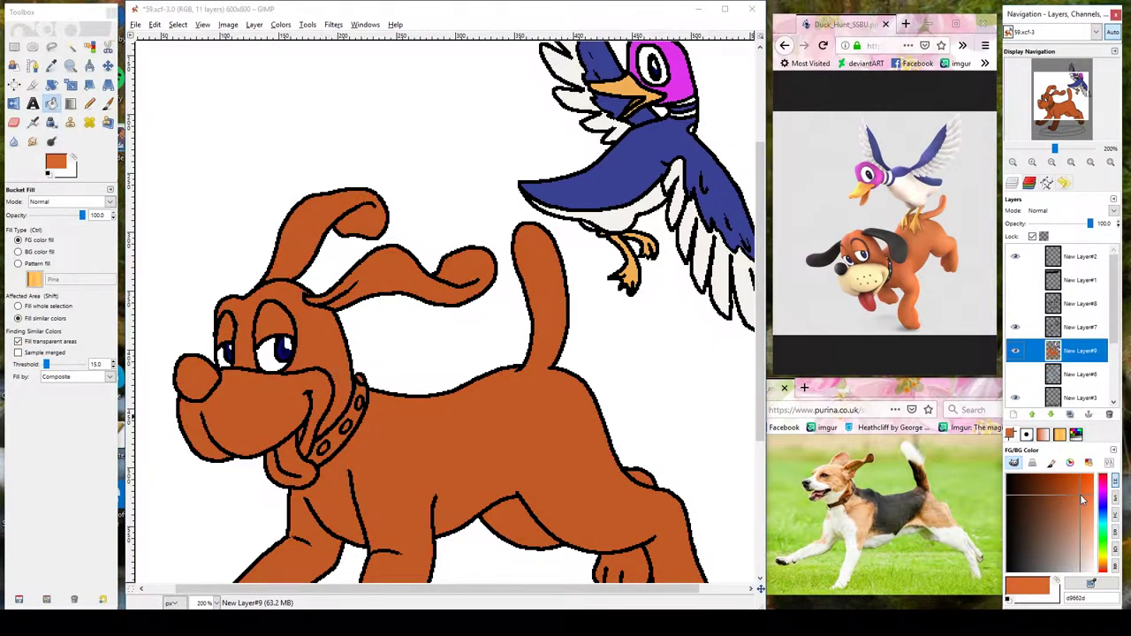
pyautogui.click(333, 374)
pyautogui.click(1103, 570)
# Refill the dog's body with a slightly darker orange.
pyautogui.click(596, 448)
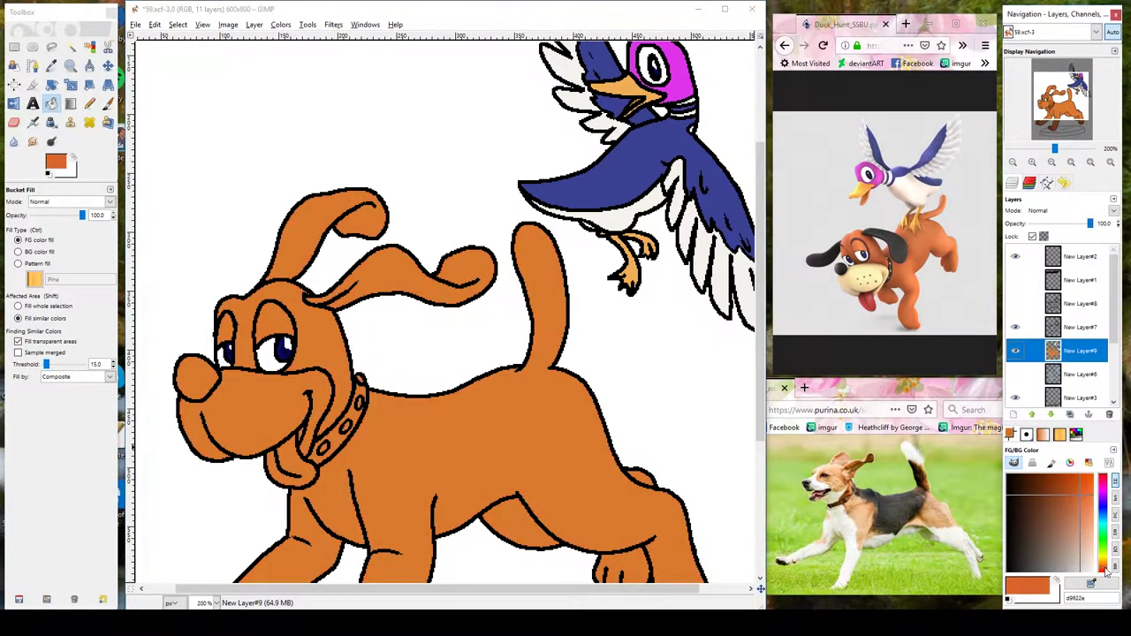
pyautogui.click(1082, 487)
pyautogui.click(579, 451)
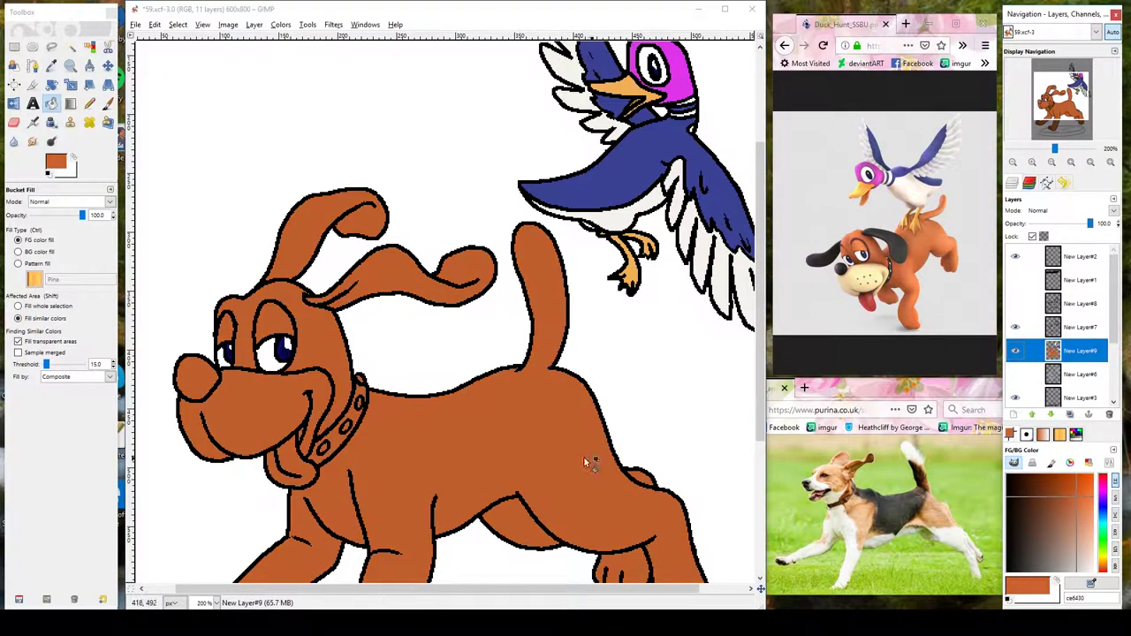
pyautogui.press('n')
pyautogui.click(1034, 552)
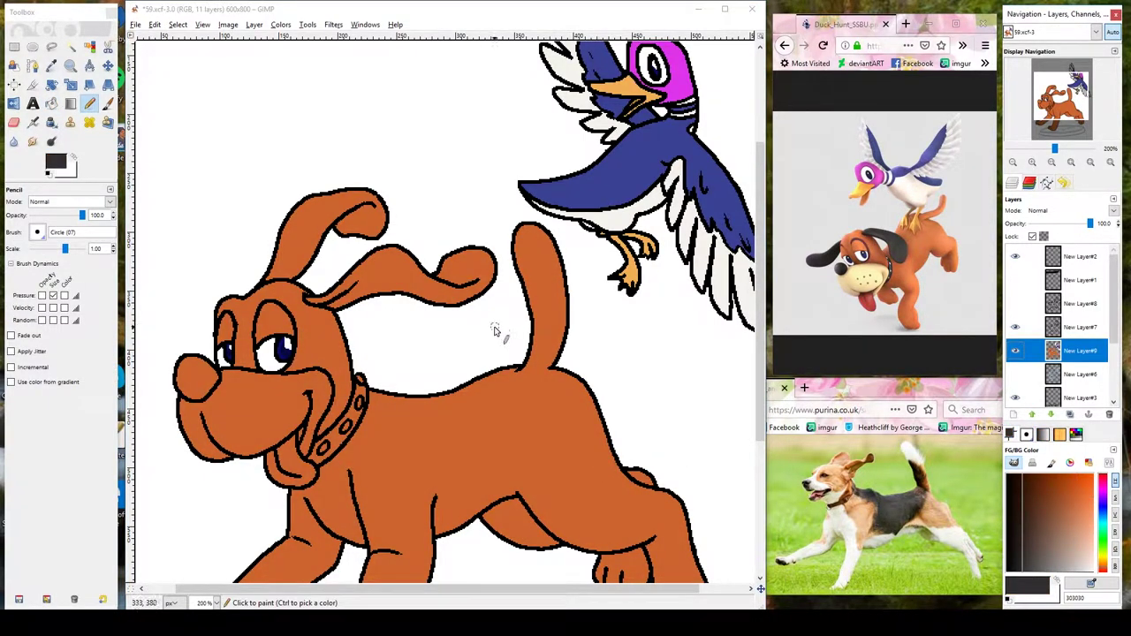
# Paint the dog's collar dark and dot it with light cream studs.
pyautogui.moveTo(360, 382); pyautogui.dragTo(364, 422)
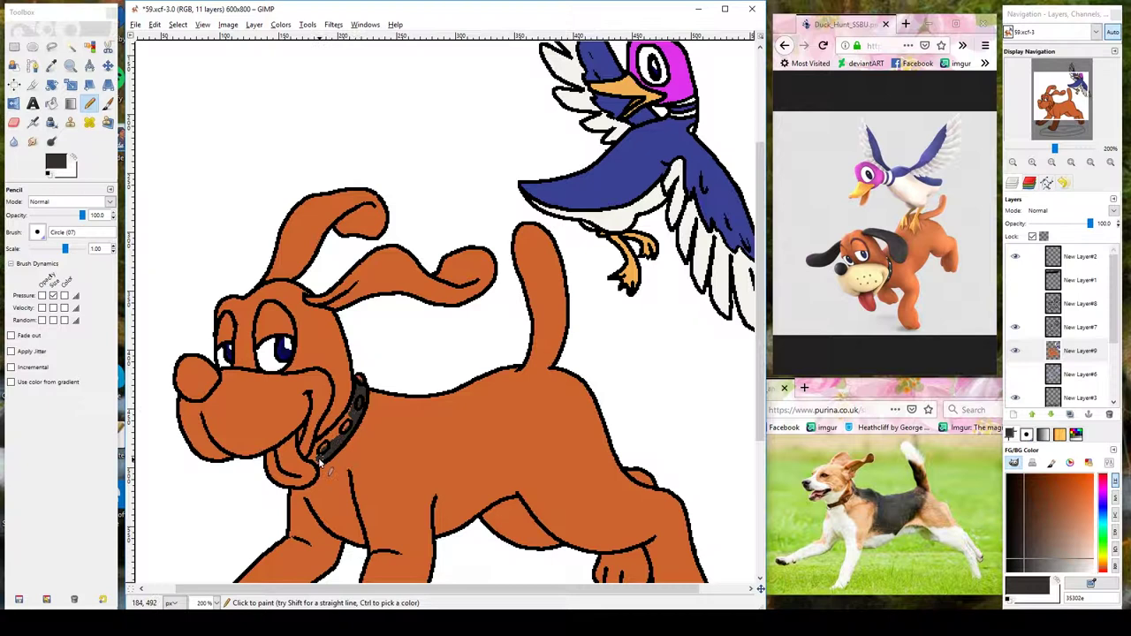
pyautogui.keyDown('ctrl'); pyautogui.click(356, 427); pyautogui.keyUp('ctrl')
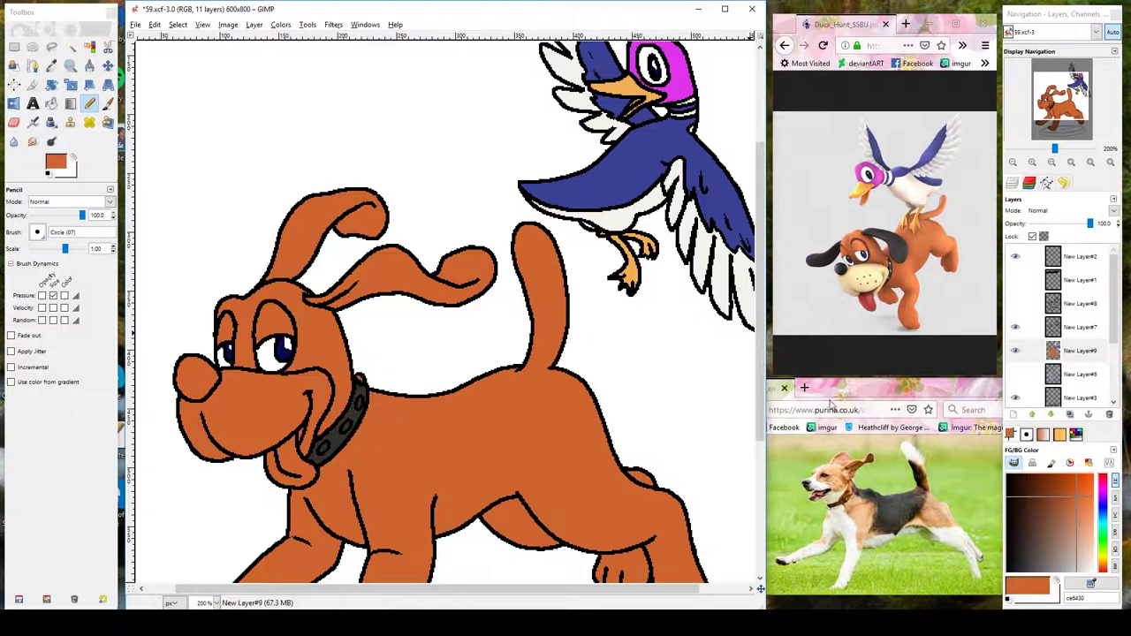
pyautogui.click(1080, 350)
pyautogui.click(1090, 563)
pyautogui.moveTo(1090, 563); pyautogui.dragTo(1092, 566)
pyautogui.click(362, 382)
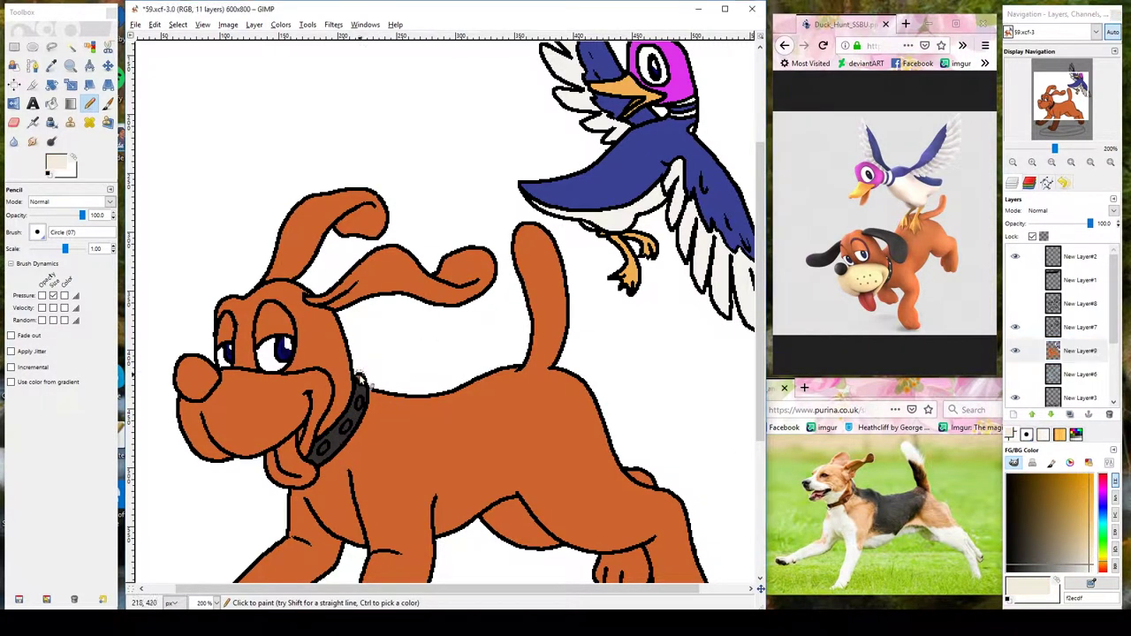
# Outline the top of the head in black and fill both ears and the nose black.
pyautogui.keyDown('ctrl'); pyautogui.click(349, 427); pyautogui.keyUp('ctrl')
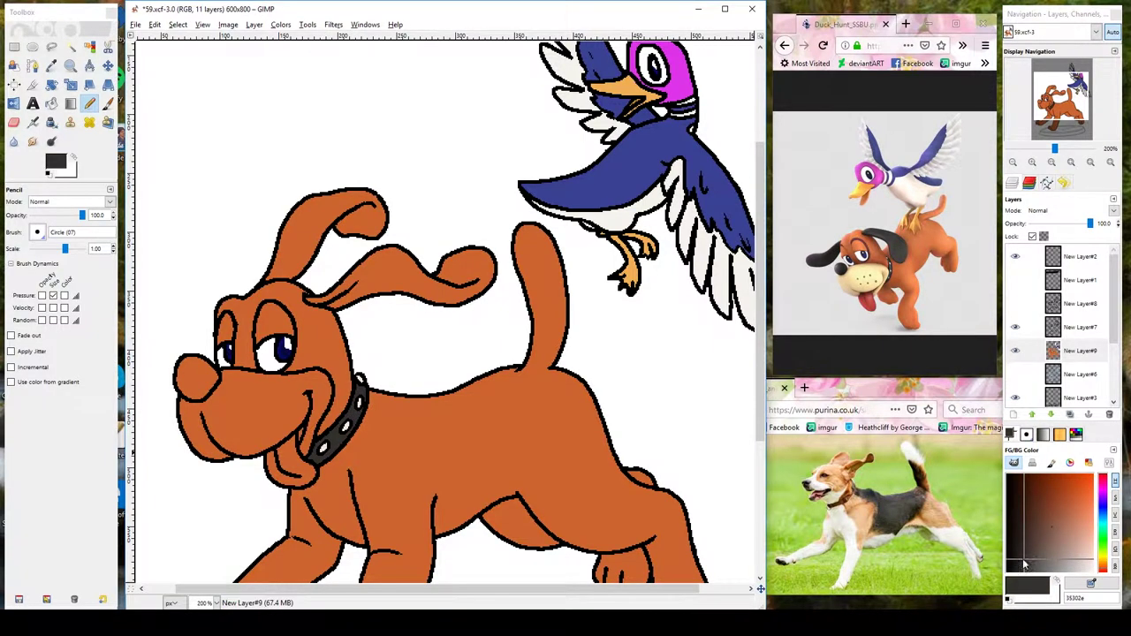
pyautogui.moveTo(309, 295); pyautogui.dragTo(336, 308)
pyautogui.moveTo(260, 283); pyautogui.dragTo(297, 276)
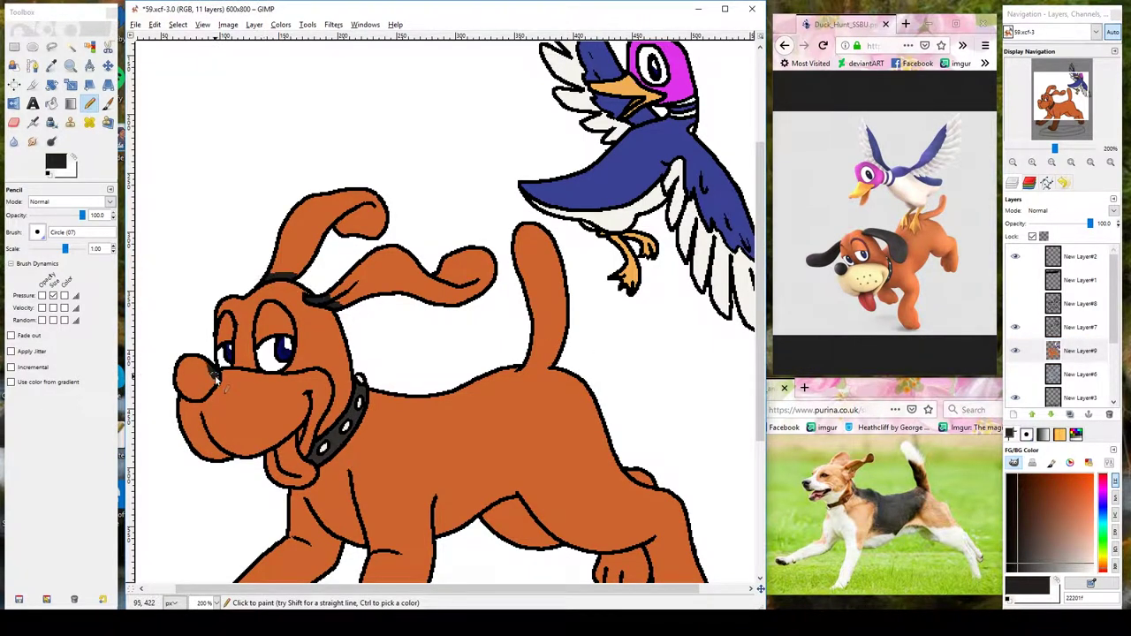
pyautogui.hotkey('shift', 'b')
pyautogui.click(345, 217)
pyautogui.click(442, 269)
pyautogui.click(196, 375)
# Draw a dark brown eyelid line over the dog's eye.
pyautogui.press('n')
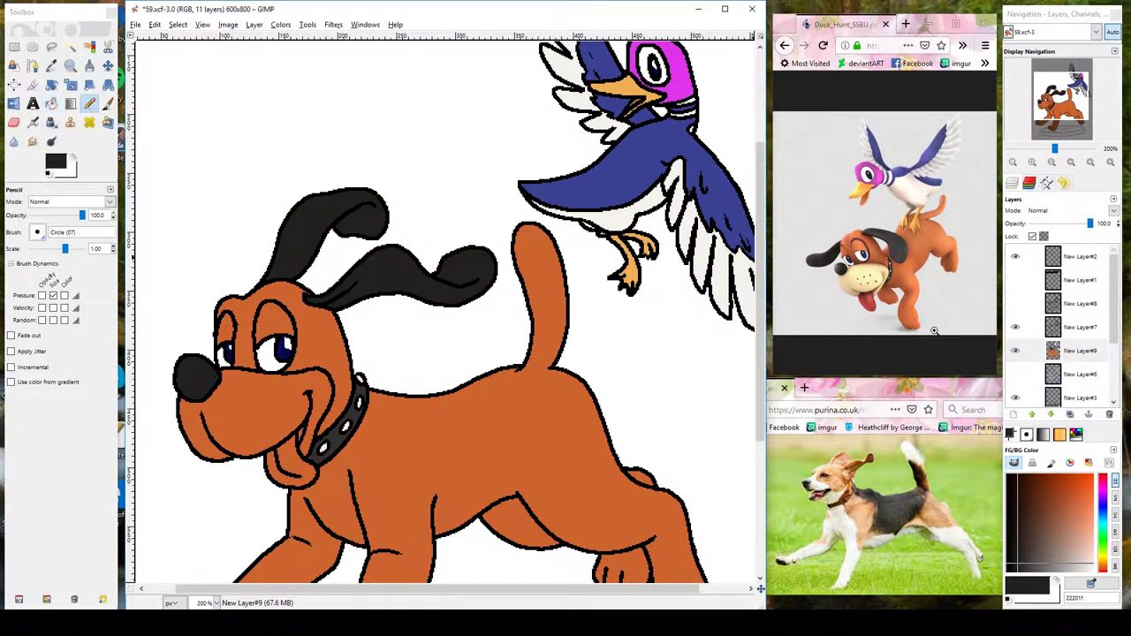
pyautogui.moveTo(1059, 497); pyautogui.dragTo(1068, 535)
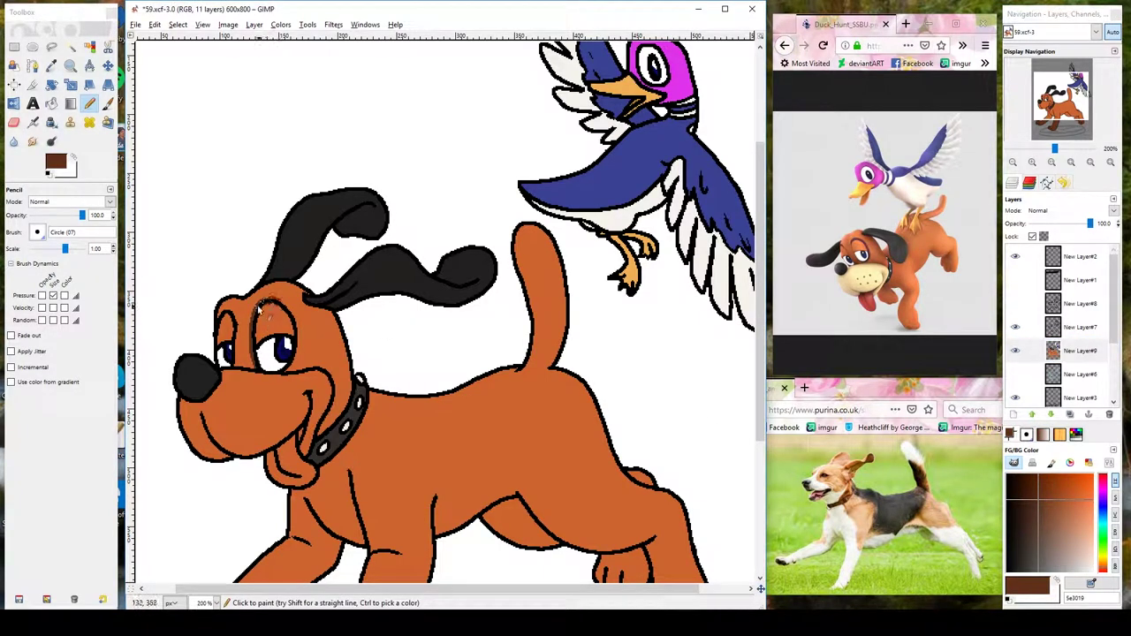
pyautogui.keyDown('ctrl'); pyautogui.click(292, 330); pyautogui.keyUp('ctrl')
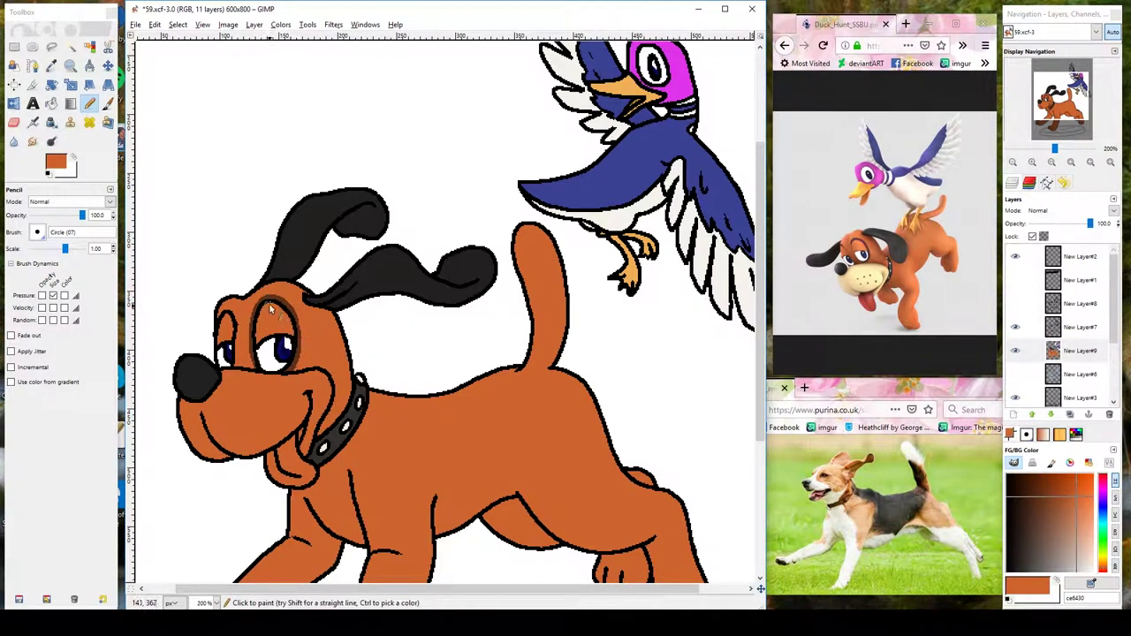
pyautogui.keyDown('ctrl'); pyautogui.click(263, 356); pyautogui.keyUp('ctrl')
pyautogui.moveTo(219, 340)
pyautogui.mouseDown()
pyautogui.moveTo(230, 306)
pyautogui.moveTo(244, 306)
pyautogui.mouseUp()
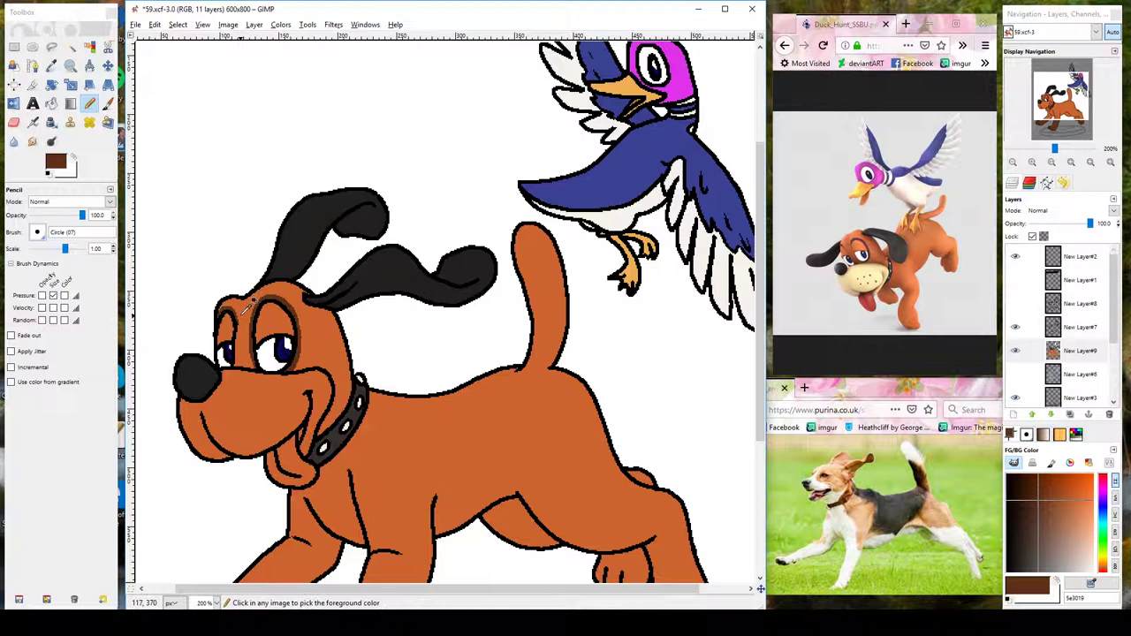
pyautogui.keyDown('ctrl'); pyautogui.click(235, 309); pyautogui.keyUp('ctrl')
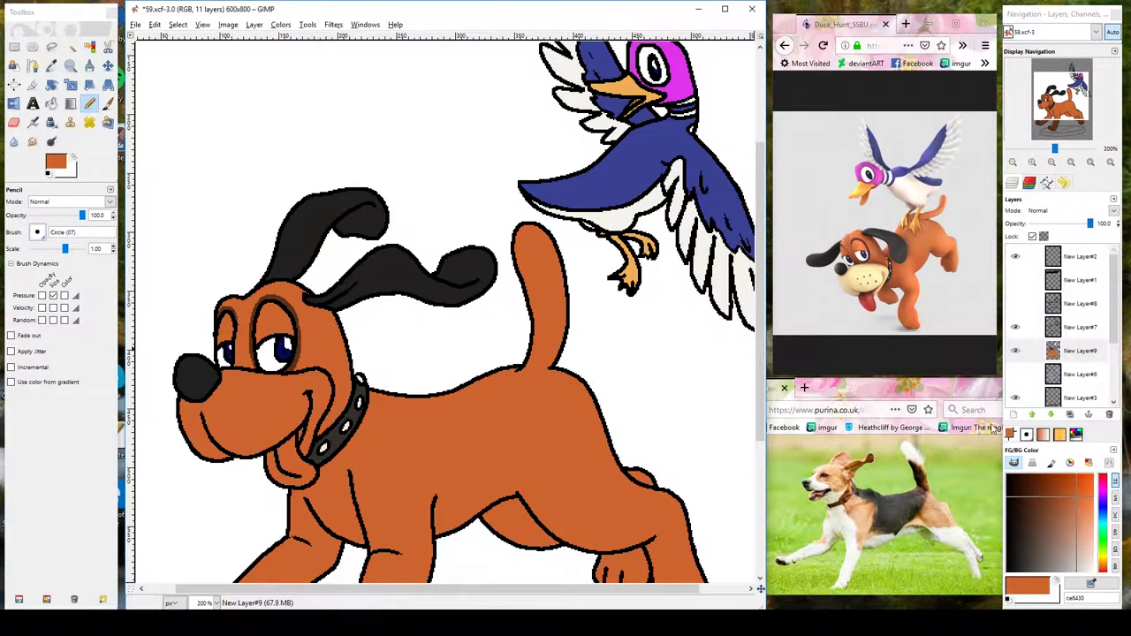
pyautogui.hotkey('shift', 'b')
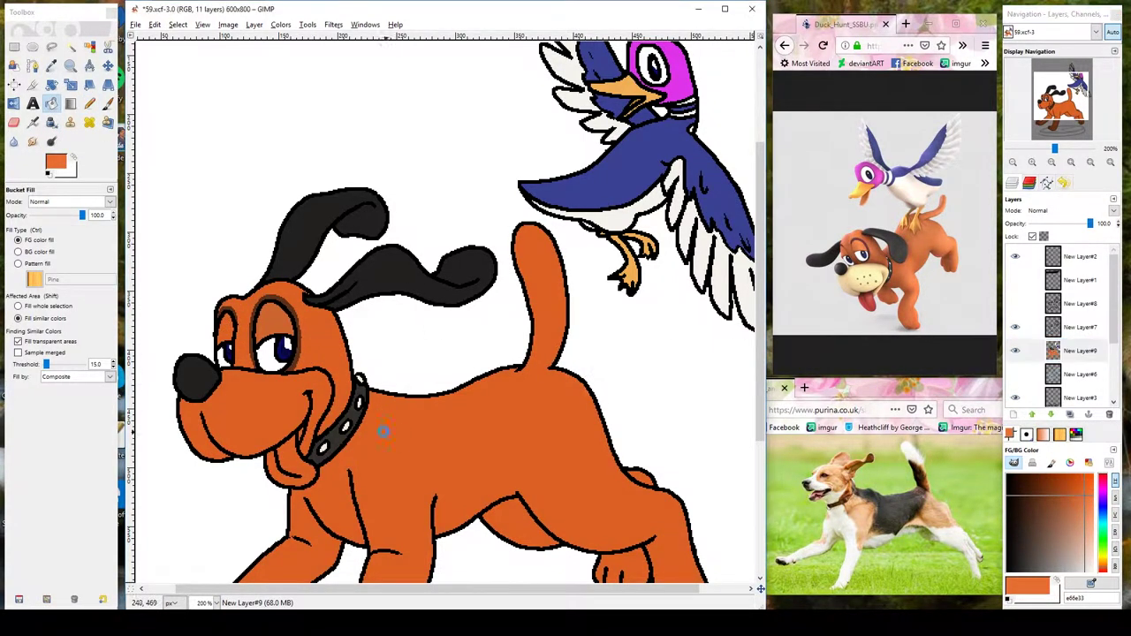
# Refill the dog's body a brighter orange.
pyautogui.click(392, 434)
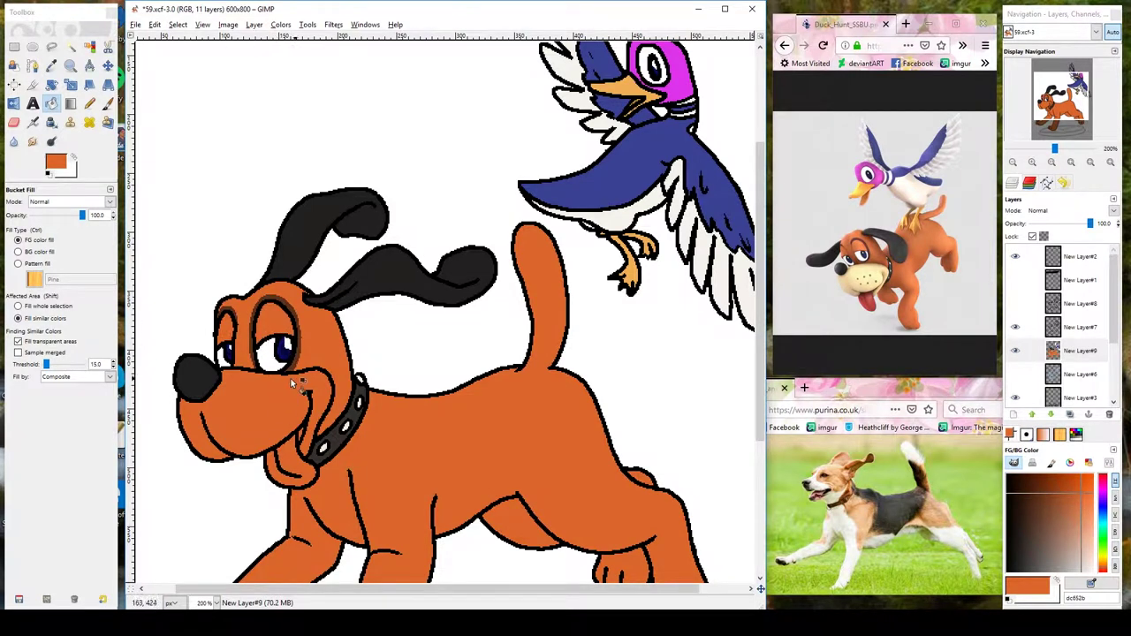
pyautogui.press('n')
pyautogui.scroll(-3, 292, 382)
pyautogui.hscroll(-3, 292, 381)
# Close off the muzzle with a cream line and fill it pale cream.
pyautogui.click(1089, 563)
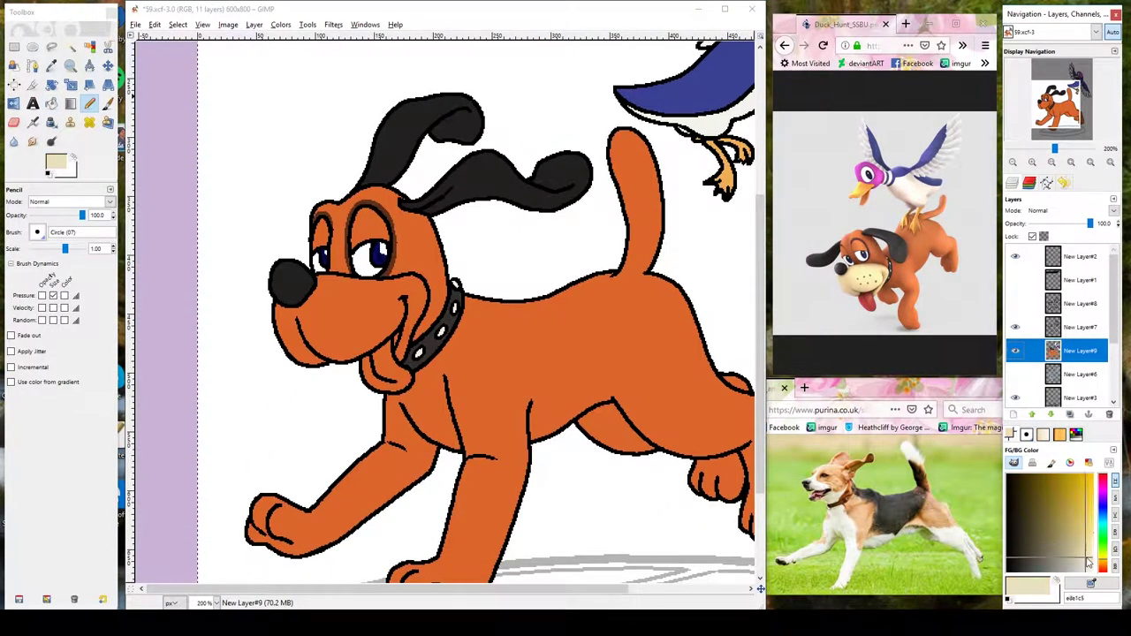
pyautogui.moveTo(316, 279)
pyautogui.mouseDown()
pyautogui.moveTo(423, 285)
pyautogui.moveTo(360, 364)
pyautogui.mouseUp()
pyautogui.hotkey('shift', 'b')
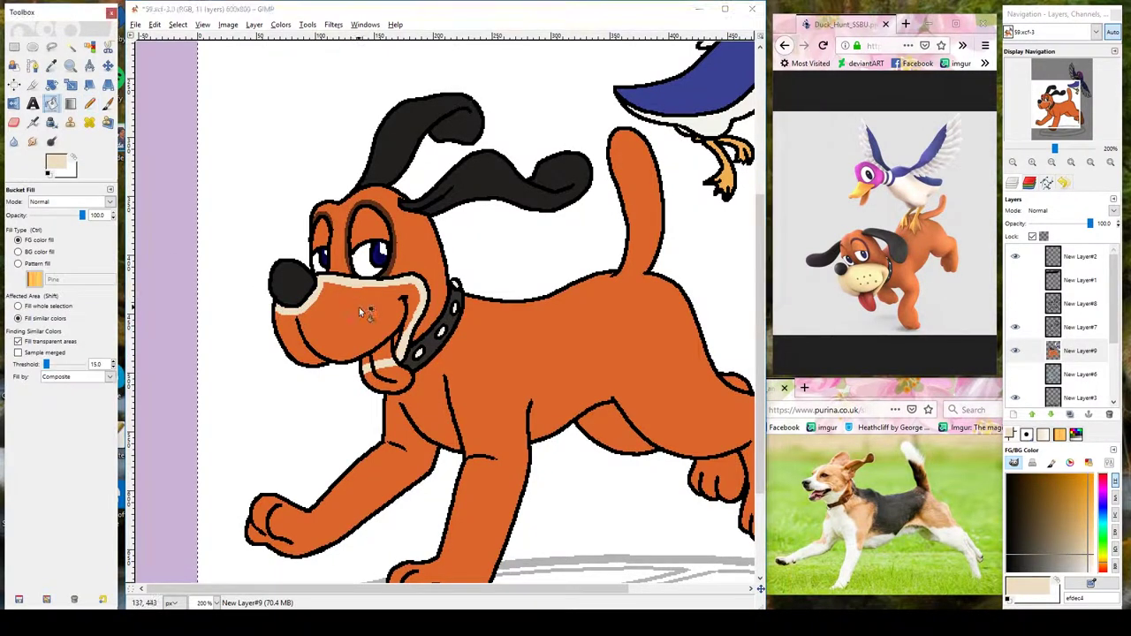
pyautogui.click(354, 318)
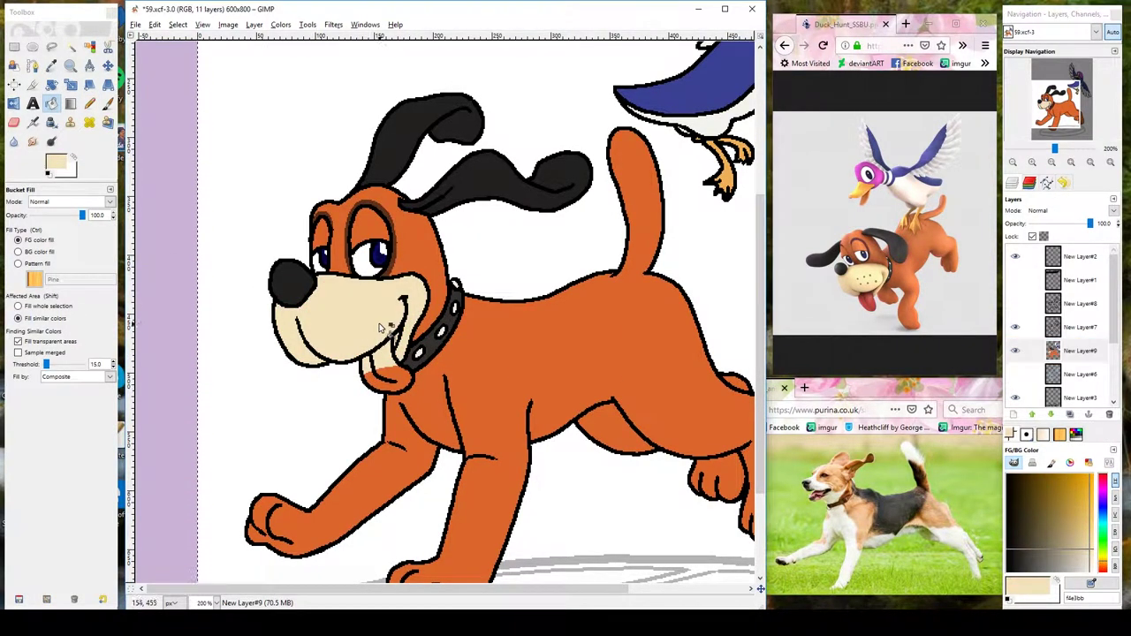
# Dot the muzzle with dark brown spots, undoing the last row.
pyautogui.press('n')
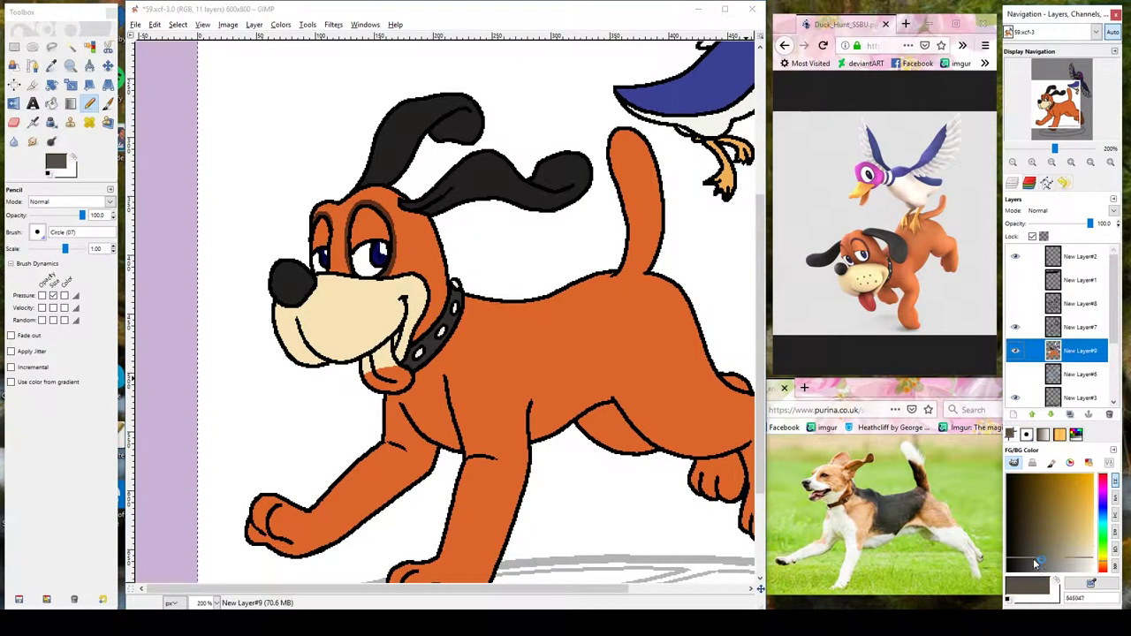
pyautogui.moveTo(1046, 545); pyautogui.dragTo(1035, 538)
pyautogui.click(328, 306)
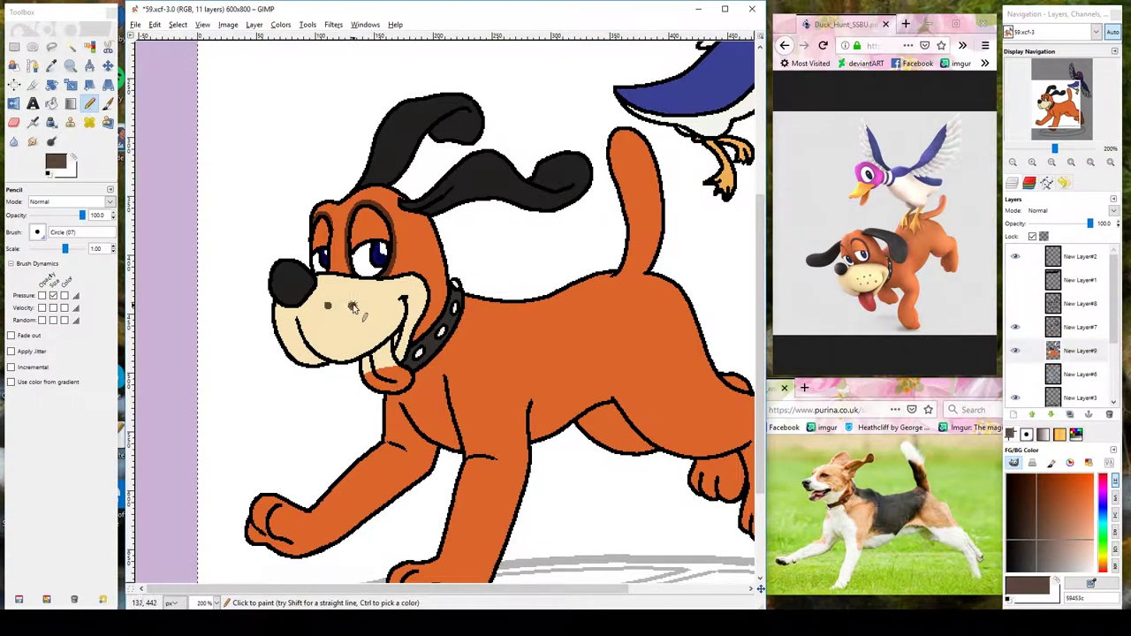
pyautogui.hotkey('ctrl', 'z')
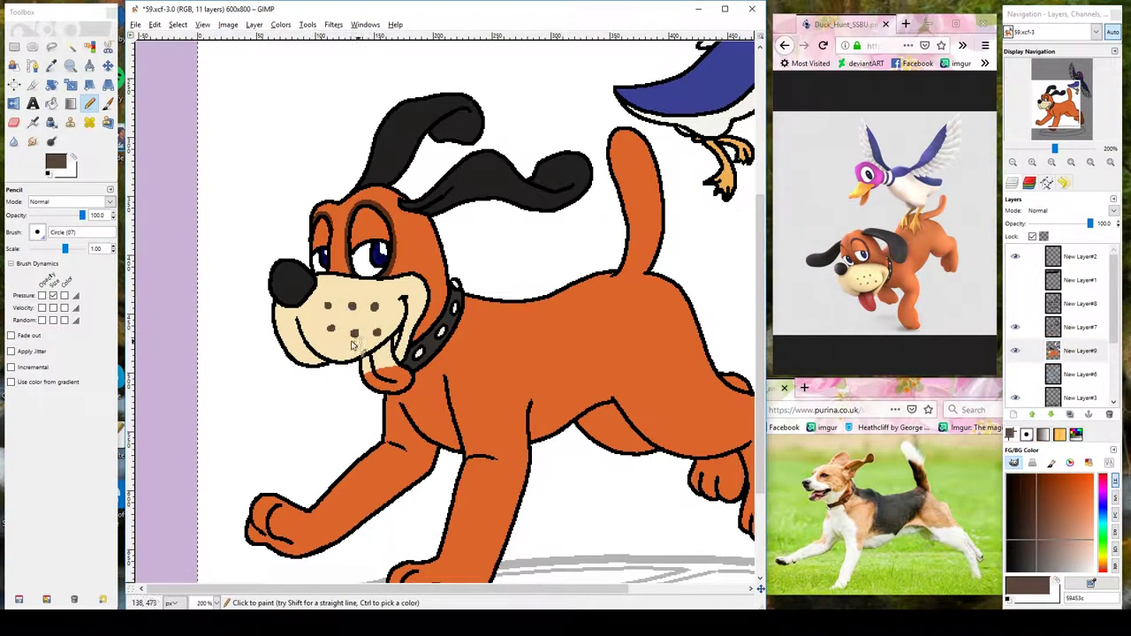
# Paint a red tongue inside the dog's mouth.
pyautogui.click(1104, 482)
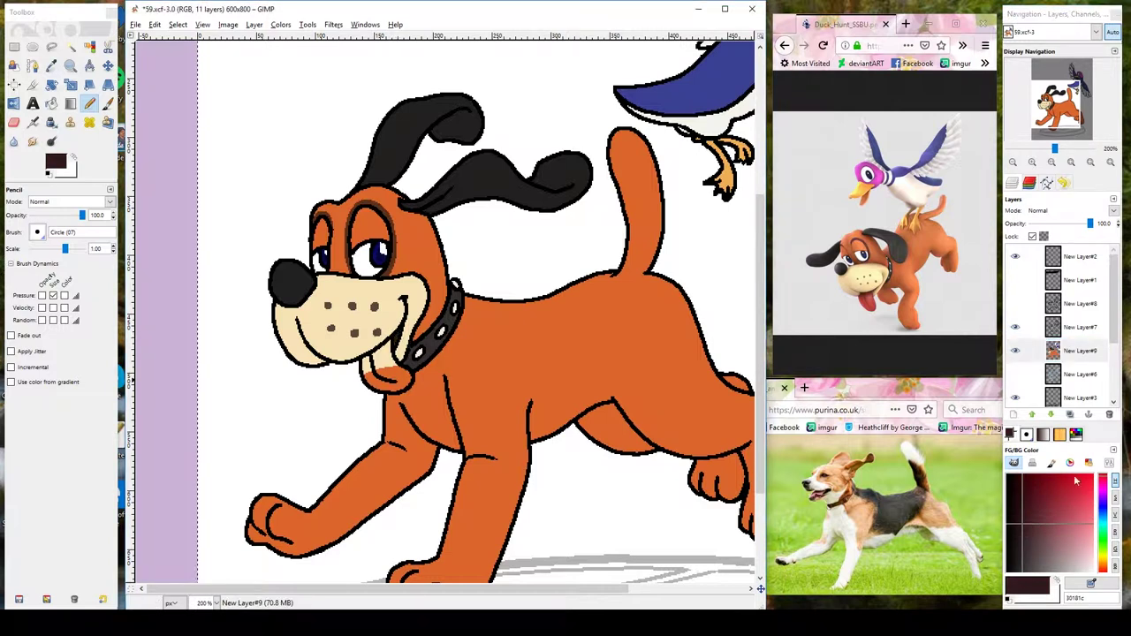
pyautogui.moveTo(1107, 479); pyautogui.dragTo(1105, 484)
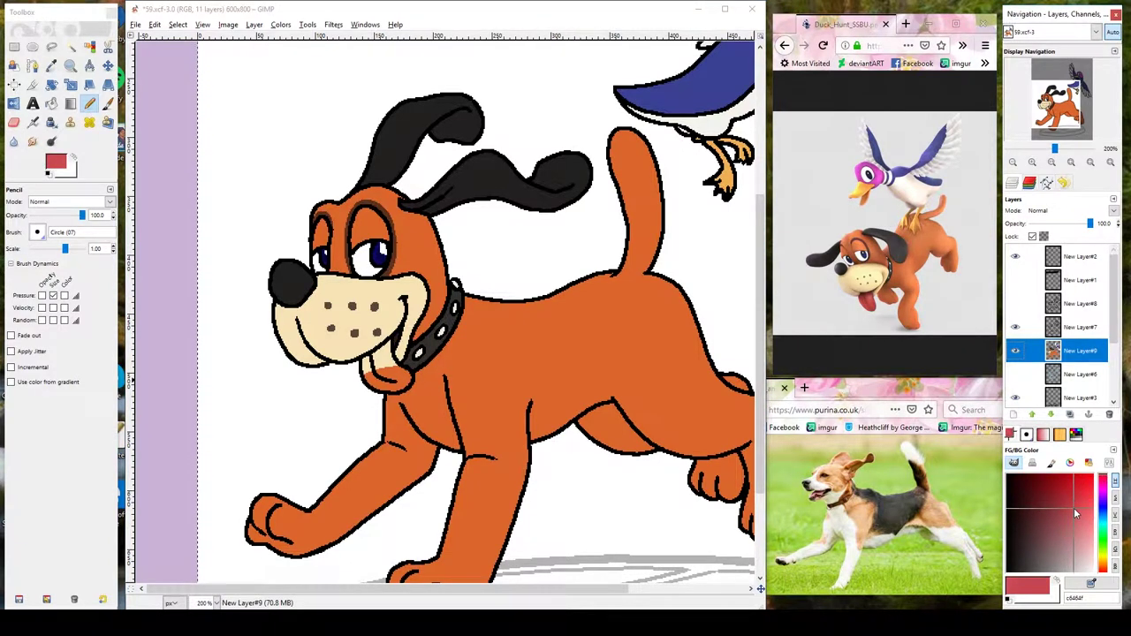
pyautogui.moveTo(389, 355)
pyautogui.mouseDown()
pyautogui.moveTo(402, 389)
pyautogui.moveTo(373, 361)
pyautogui.mouseUp()
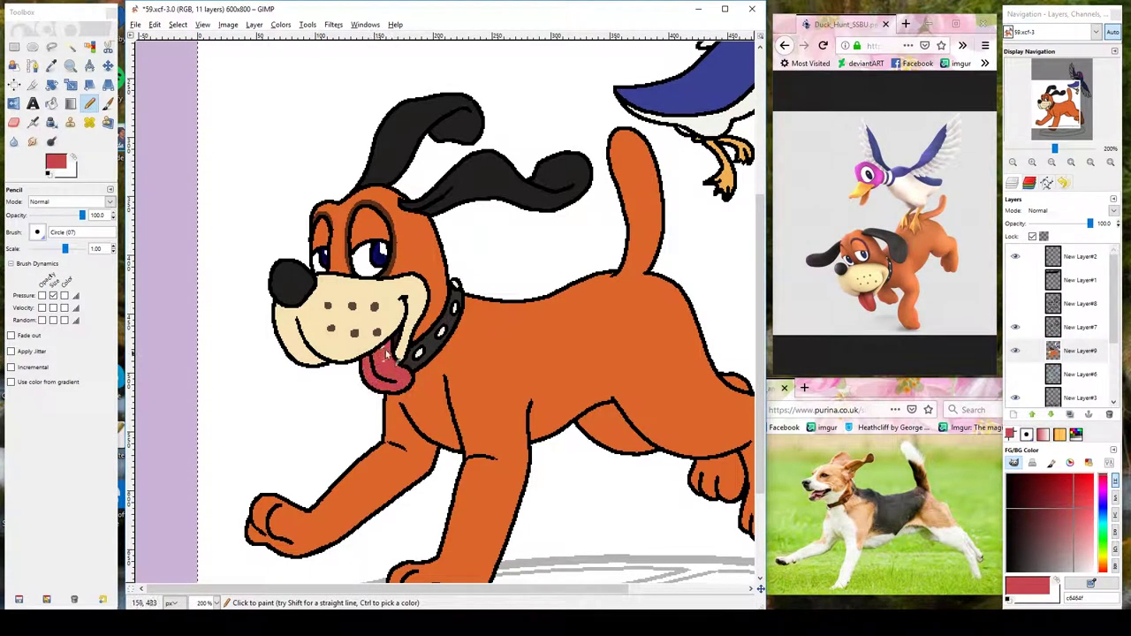
# Show the thick outline layer and erase stray marks near the brow and muzzle.
pyautogui.click(1016, 303)
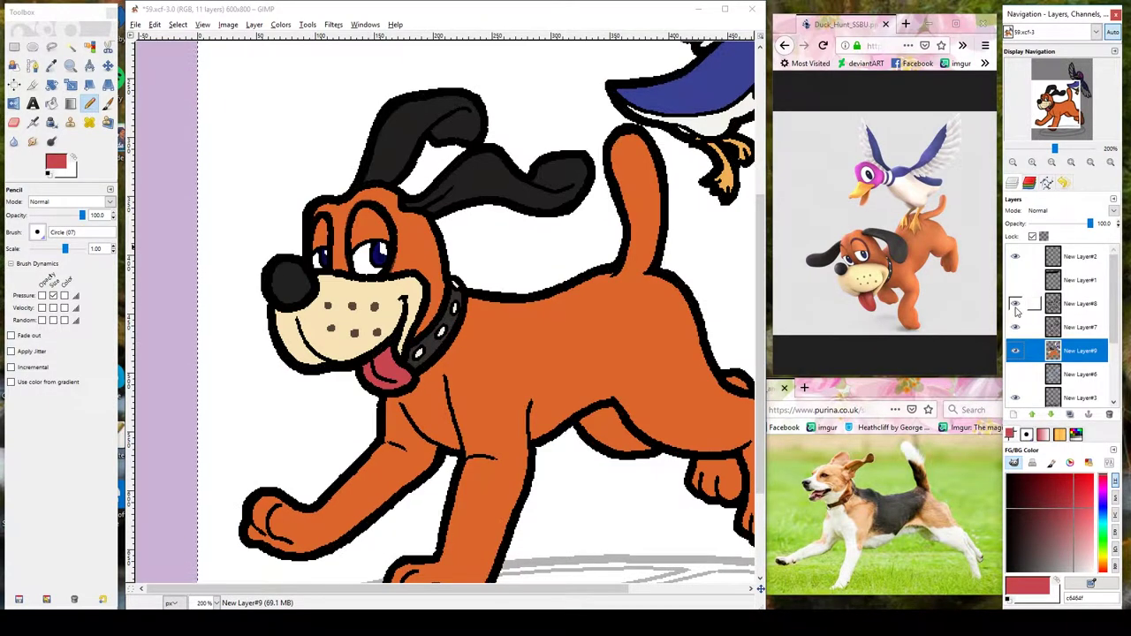
pyautogui.click(1080, 303)
pyautogui.hotkey('shift', 'e')
pyautogui.click(320, 226)
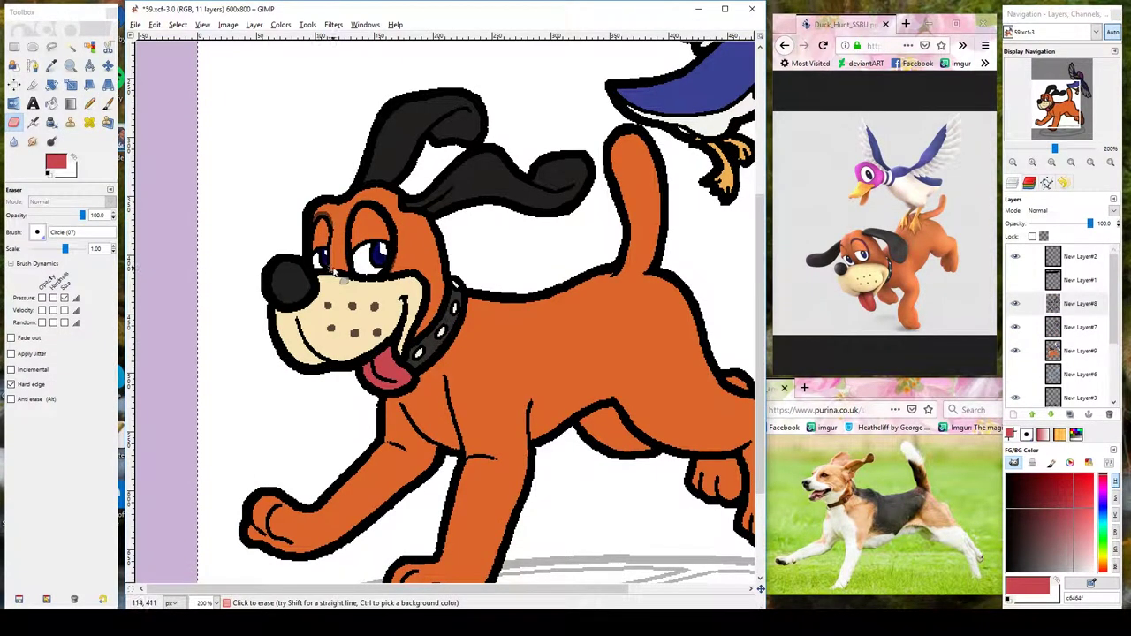
pyautogui.moveTo(287, 314); pyautogui.dragTo(312, 294)
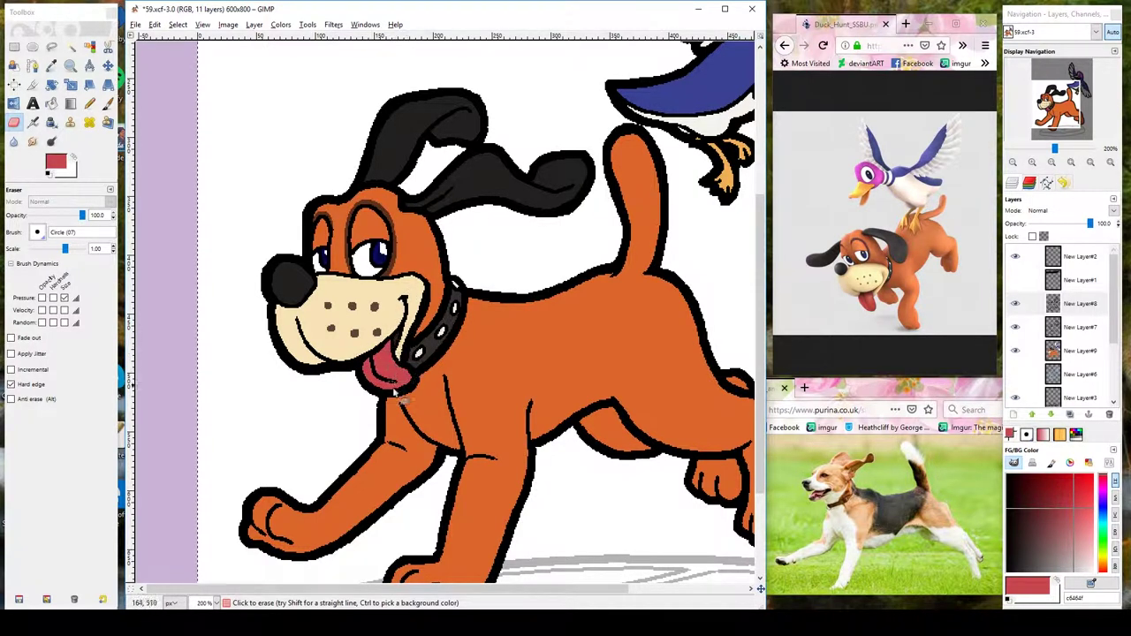
# Bring the duck into view and hide the white background layer.
pyautogui.moveTo(1060, 102); pyautogui.dragTo(1068, 92)
pyautogui.scroll(-2, 1060, 327)
pyautogui.click(1014, 306)
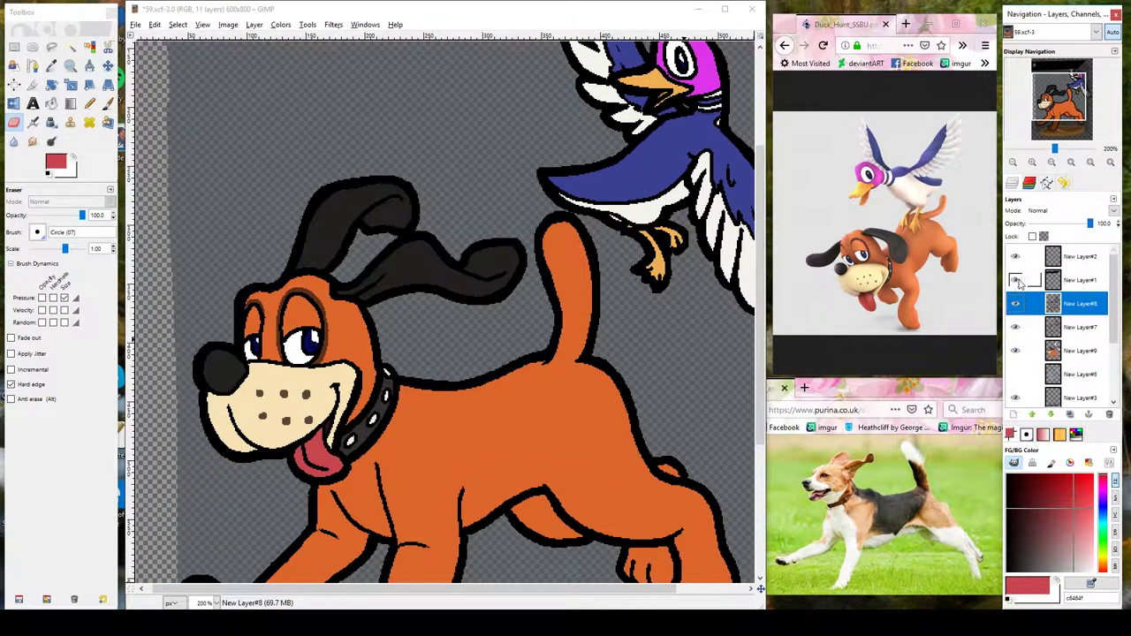
# On New Layer#2 at 200% zoom, write '#59' in white on the black banner.
pyautogui.scroll(1, 1078, 349)
pyautogui.click(1078, 349)
pyautogui.click(214, 603)
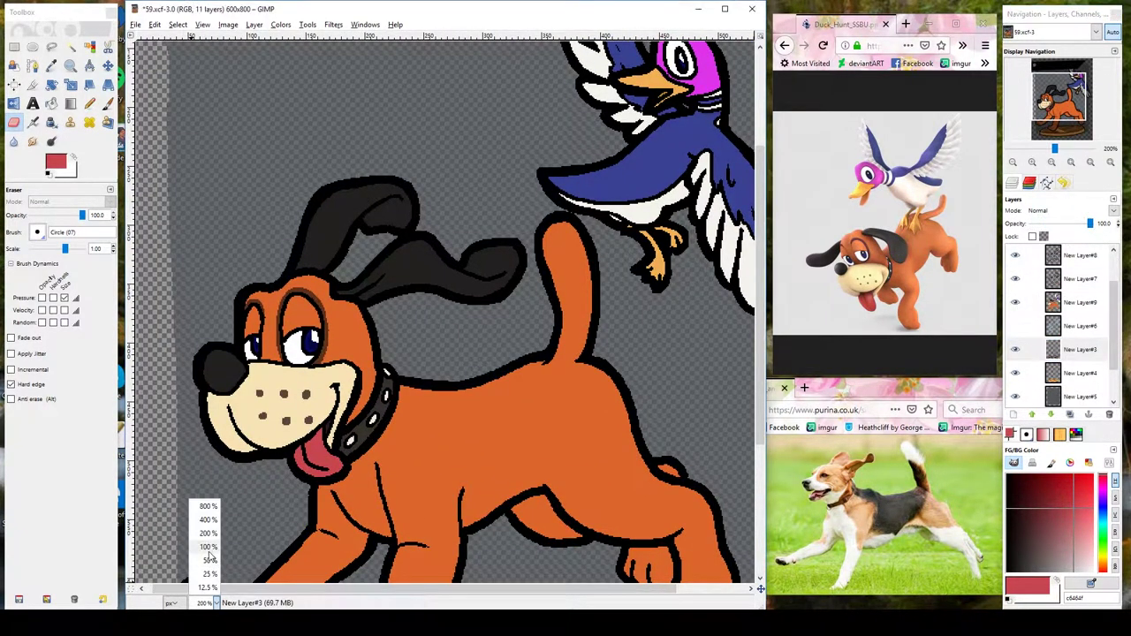
pyautogui.click(212, 576)
pyautogui.press('Home')
pyautogui.press('2')
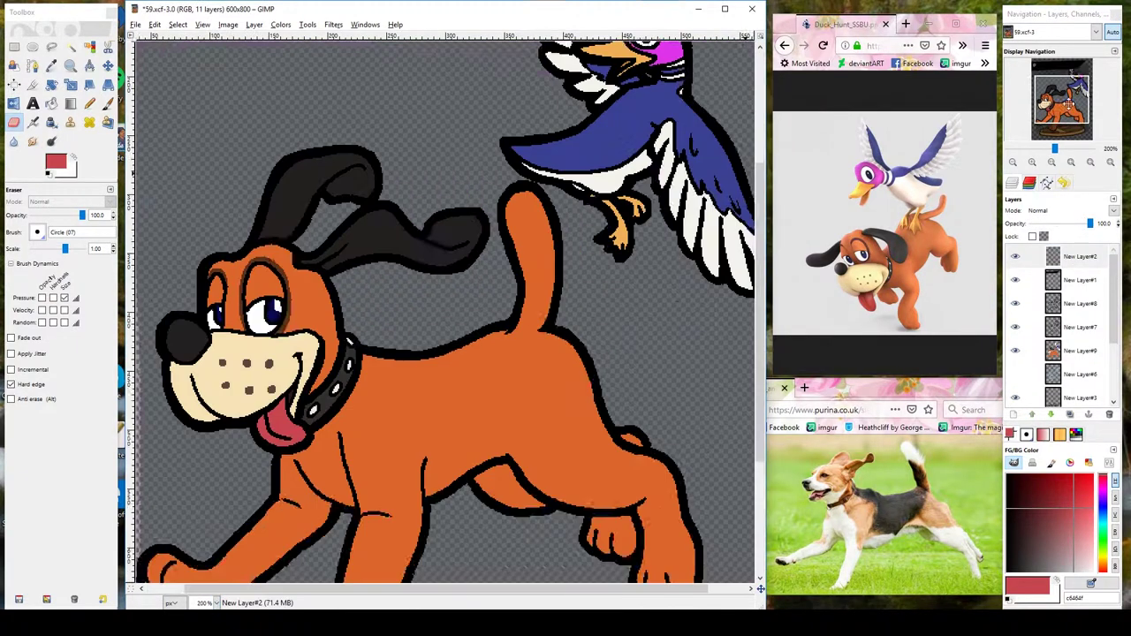
pyautogui.scroll(5, 289, 221)
pyautogui.press('n')
pyautogui.press('x')
pyautogui.moveTo(289, 221)
pyautogui.mouseDown()
pyautogui.moveTo(281, 276)
pyautogui.moveTo(328, 265)
pyautogui.moveTo(344, 232)
pyautogui.moveTo(413, 252)
pyautogui.mouseUp()
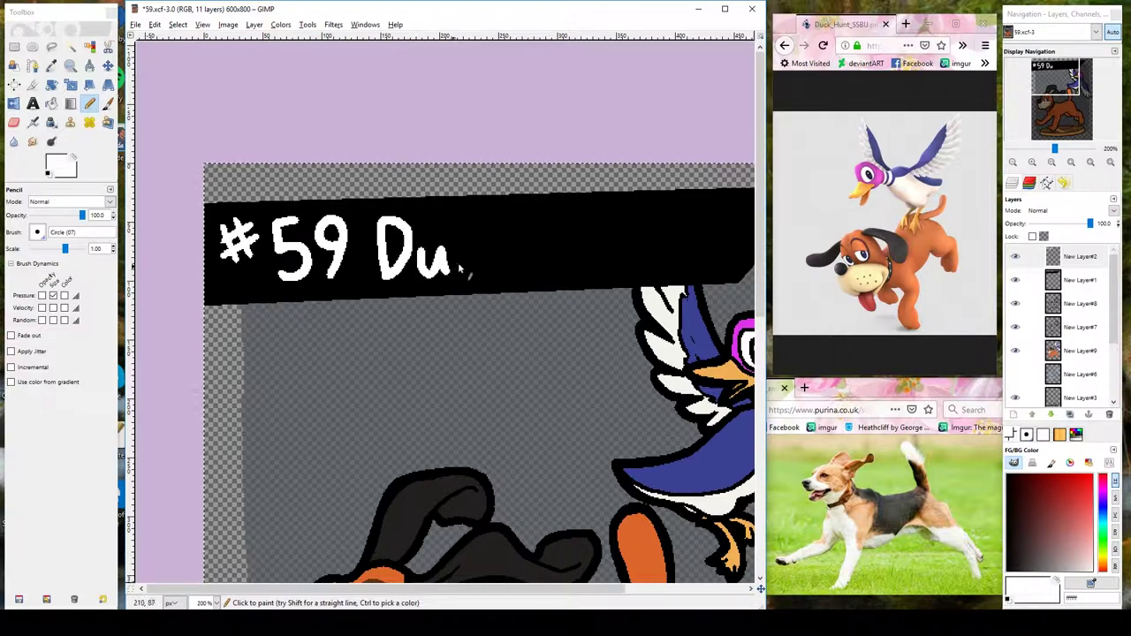
# Letter 'Duck Hunt' in white across the banner after '#59'.
pyautogui.moveTo(486, 244); pyautogui.dragTo(474, 278)
pyautogui.moveTo(496, 210); pyautogui.dragTo(494, 274)
pyautogui.moveTo(523, 235); pyautogui.dragTo(527, 272)
pyautogui.moveTo(555, 210)
pyautogui.mouseDown()
pyautogui.moveTo(585, 276)
pyautogui.moveTo(628, 270)
pyautogui.mouseUp()
pyautogui.moveTo(642, 246); pyautogui.dragTo(670, 267)
pyautogui.moveTo(688, 205); pyautogui.dragTo(691, 270)
pyautogui.moveTo(674, 227); pyautogui.dragTo(707, 223)
# Save the image, add a new empty layer, and set red with the Circle (03) brush.
pyautogui.hotkey('ctrl', 's')
pyautogui.hotkey('ctrl', 'shift', 'n')
pyautogui.press('Return')
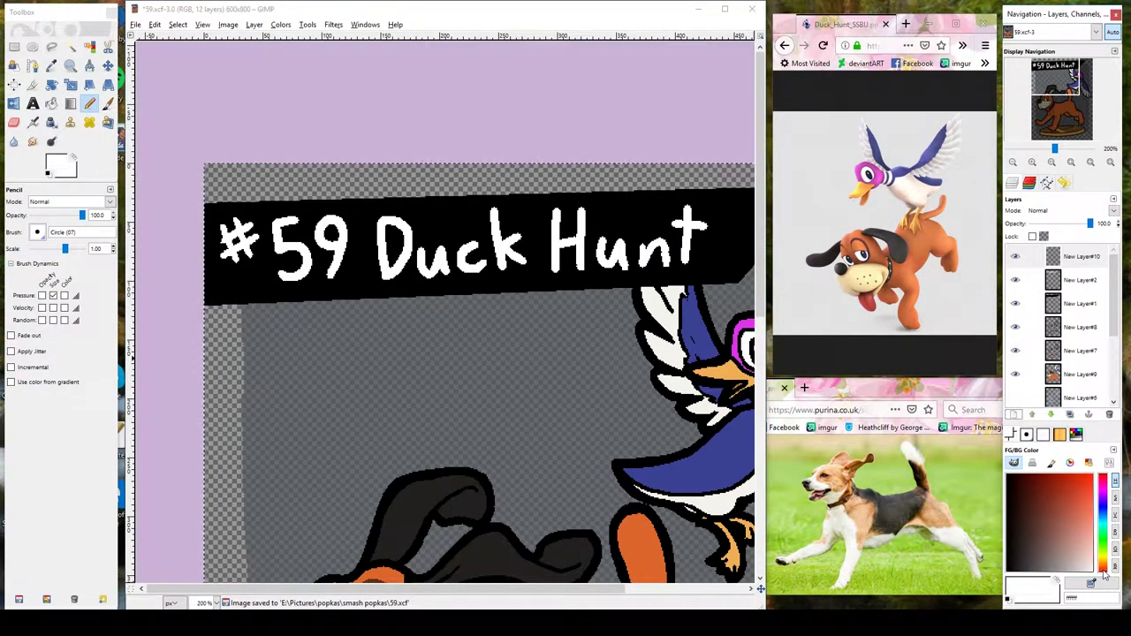
pyautogui.click(1092, 479)
pyautogui.click(36, 231)
pyautogui.click(46, 256)
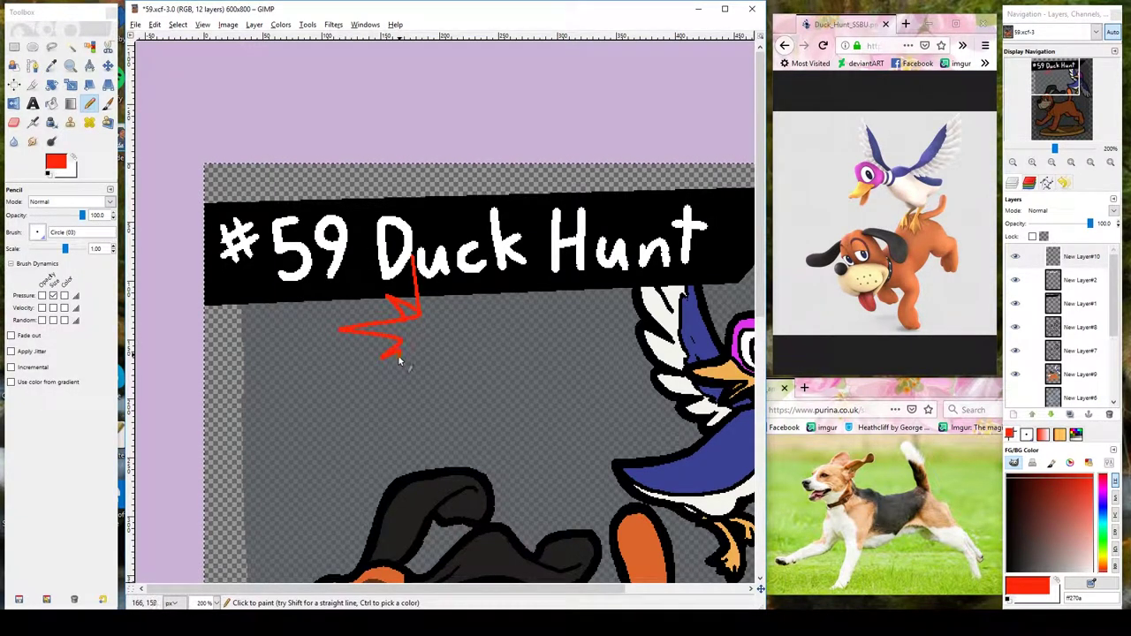
# Outline a red starburst below the banner and fill it solid red.
pyautogui.moveTo(433, 305); pyautogui.dragTo(466, 317)
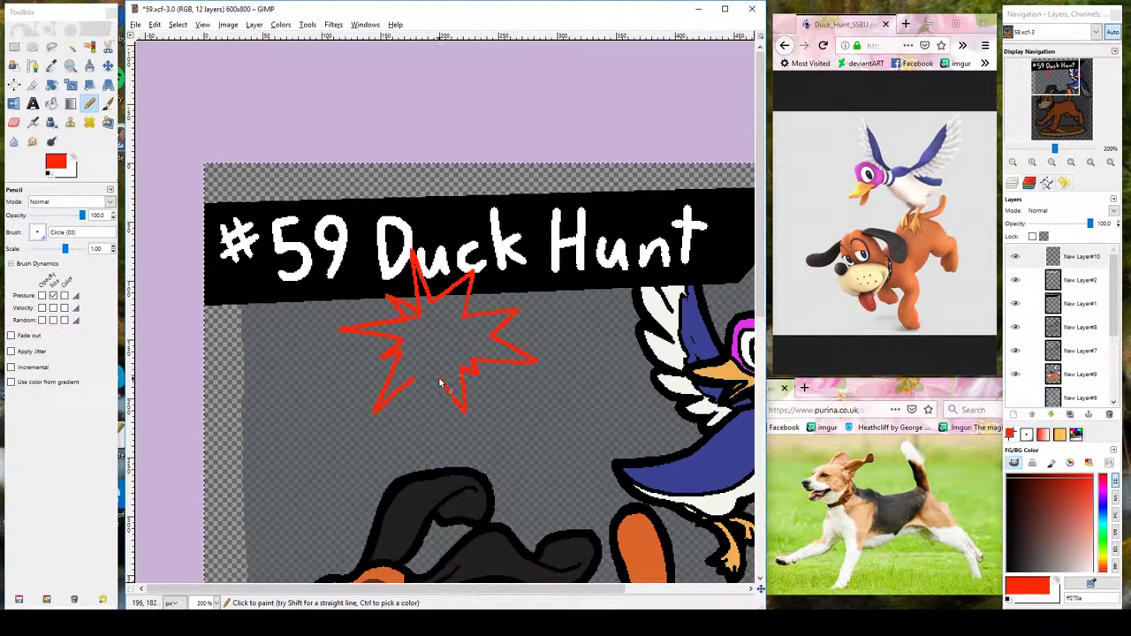
pyautogui.hotkey('shift', 'b')
pyautogui.click(442, 336)
pyautogui.press('n')
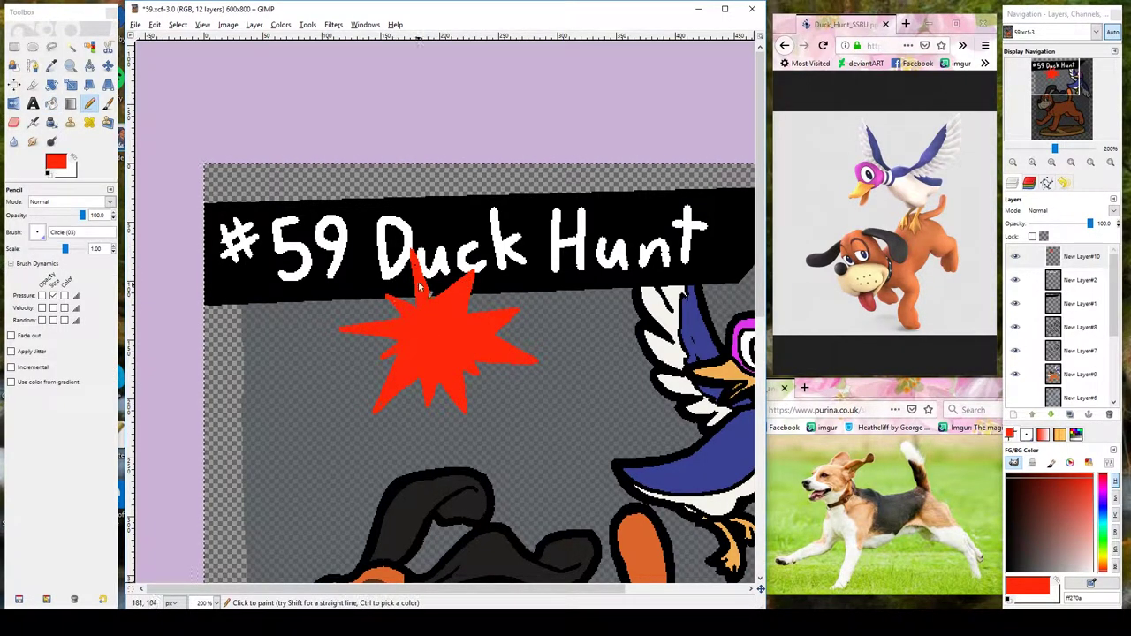
# On a new layer, draw and fill an orange burst inside the red star.
pyautogui.keyDown('shift'); pyautogui.click(1012, 413); pyautogui.keyUp('shift')
pyautogui.click(1103, 495)
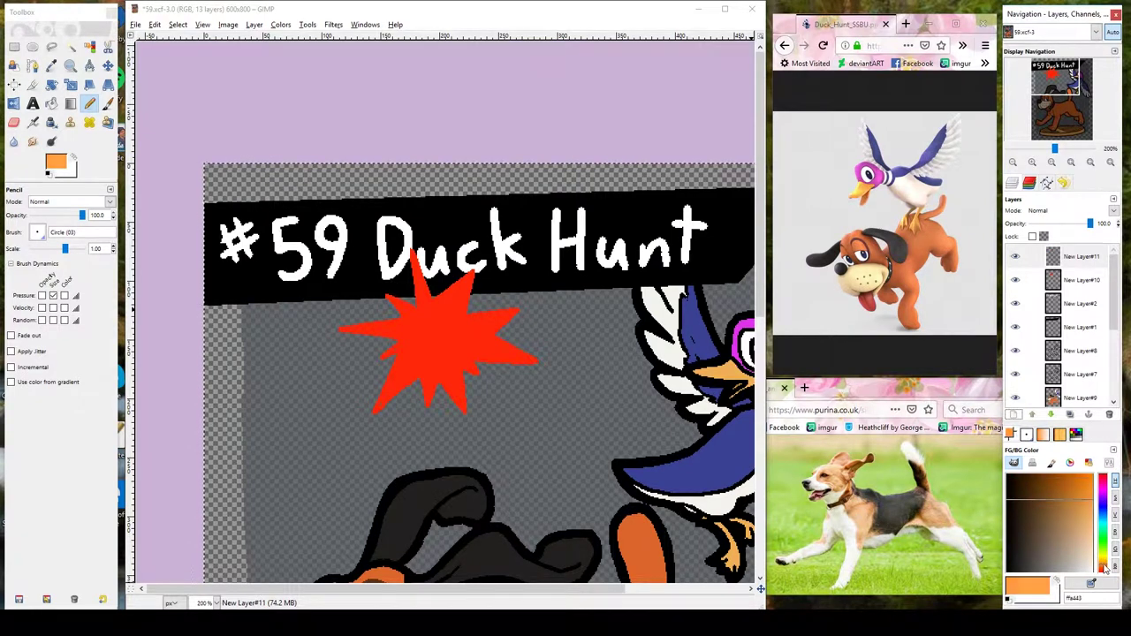
pyautogui.moveTo(440, 320)
pyautogui.mouseDown()
pyautogui.moveTo(466, 315)
pyautogui.moveTo(422, 341)
pyautogui.mouseUp()
pyautogui.moveTo(471, 382); pyautogui.dragTo(467, 343)
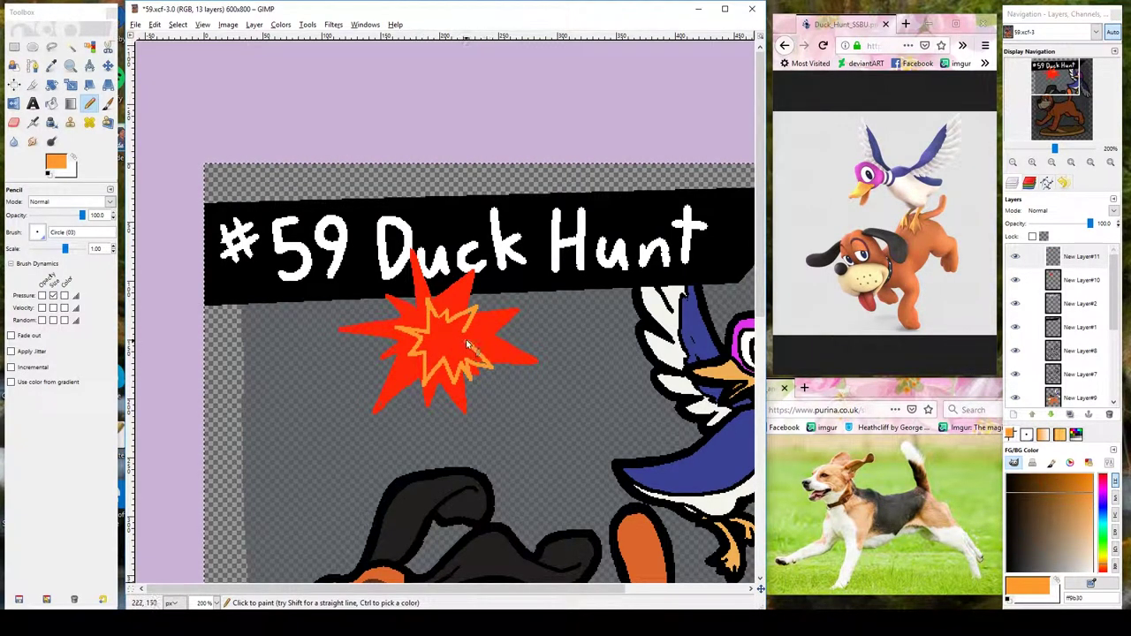
pyautogui.hotkey('shift', 'b')
pyautogui.click(446, 338)
pyautogui.press('n')
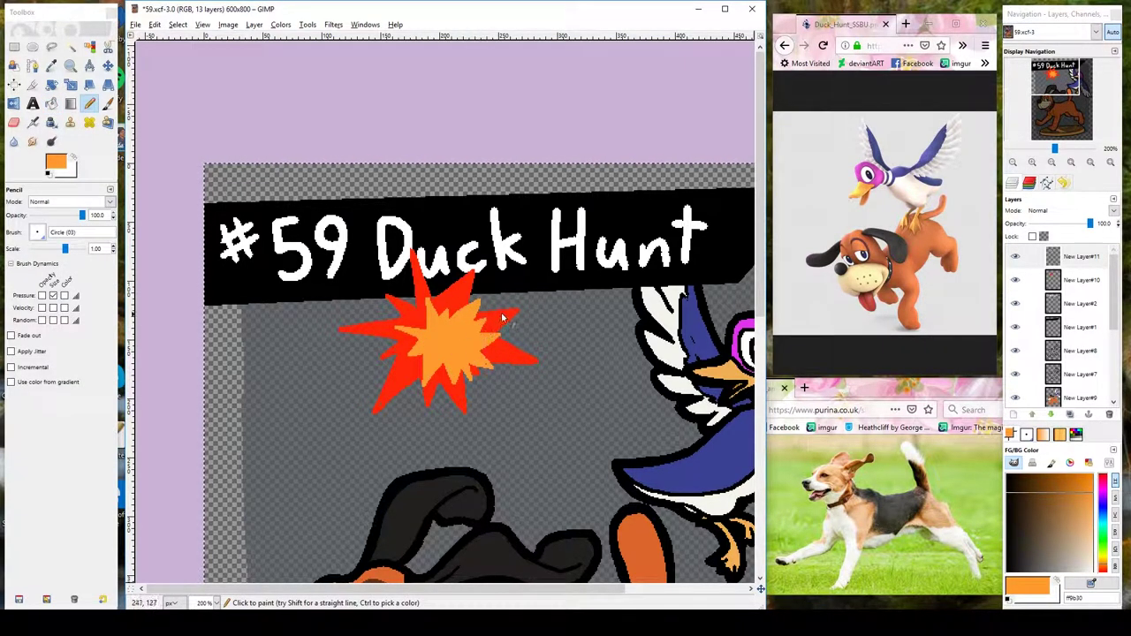
pyautogui.hotkey('shift', 'e')
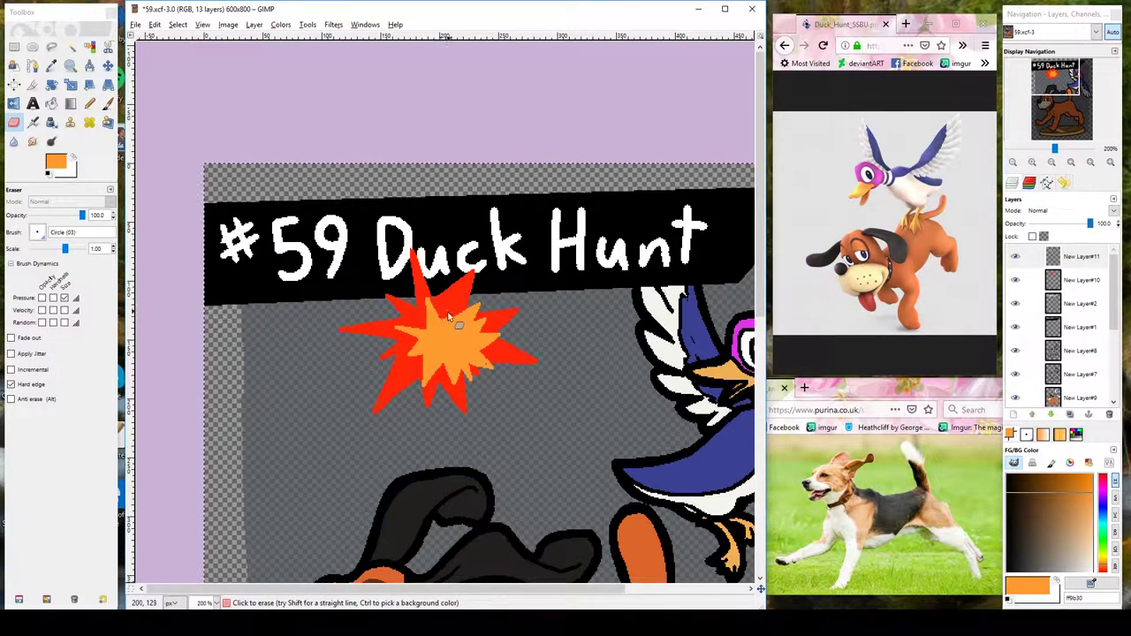
pyautogui.press('n')
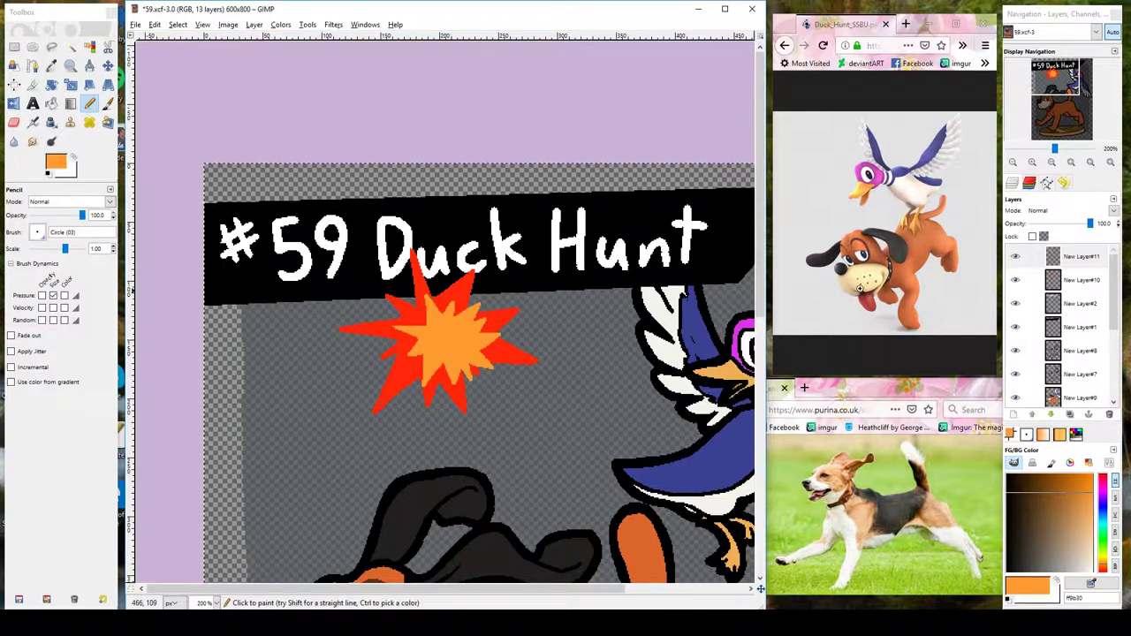
# On another new layer, paint yellow highlights in the burst's centre.
pyautogui.press('pagedown')
pyautogui.keyDown('ctrl'); pyautogui.click(382, 407); pyautogui.keyUp('ctrl')
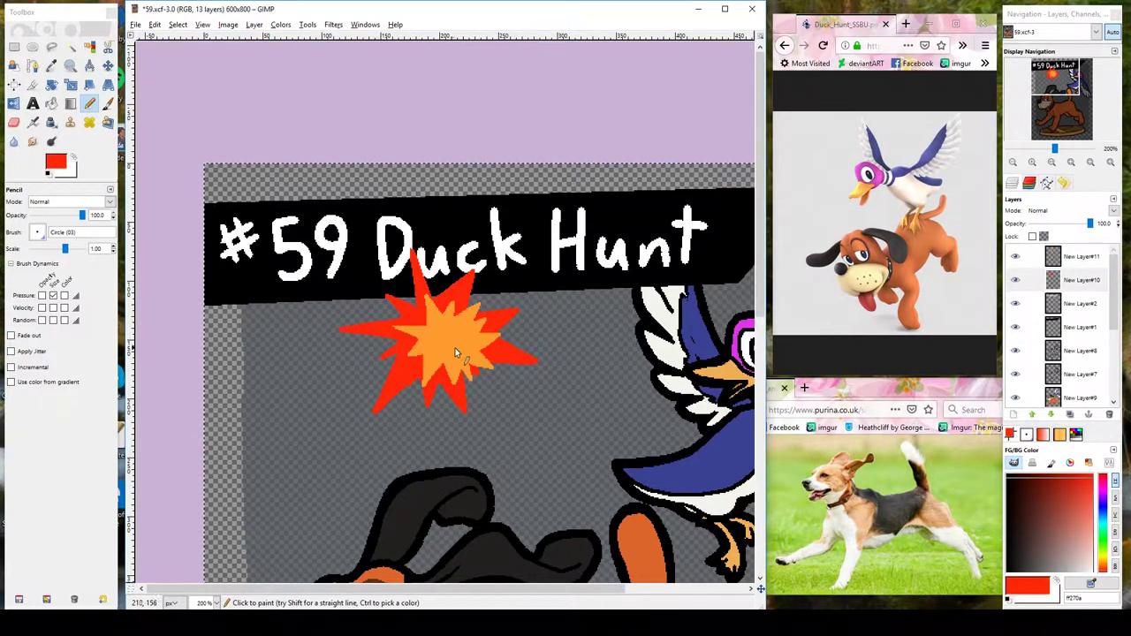
pyautogui.press('m')
pyautogui.click(453, 356)
pyautogui.click(1014, 415)
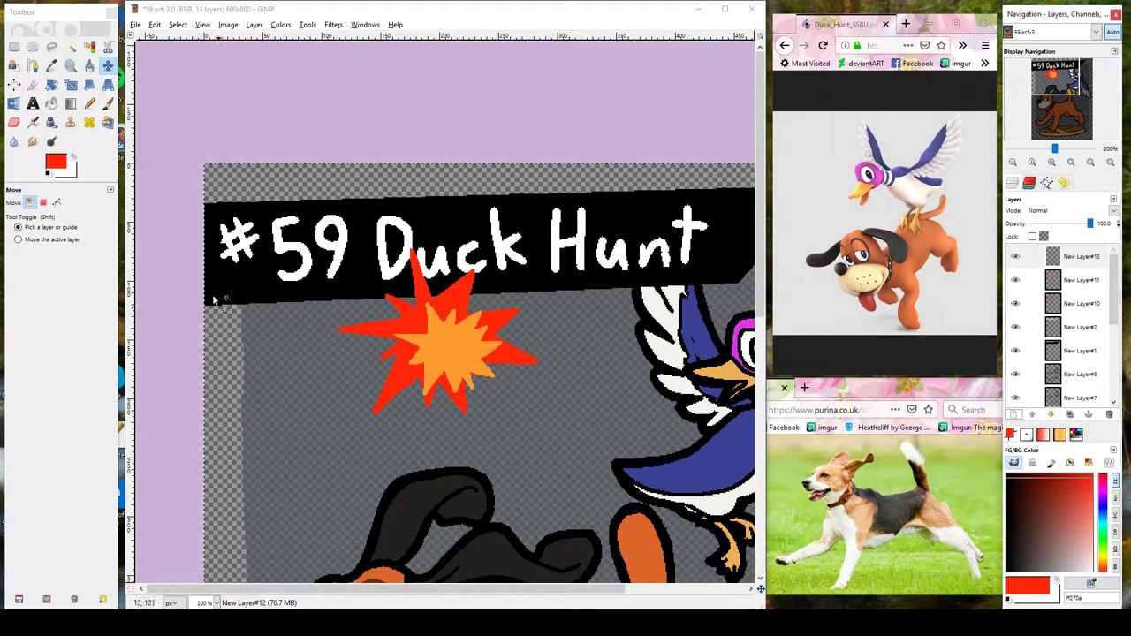
pyautogui.click(1060, 434)
pyautogui.press('n')
pyautogui.moveTo(455, 336); pyautogui.dragTo(463, 345)
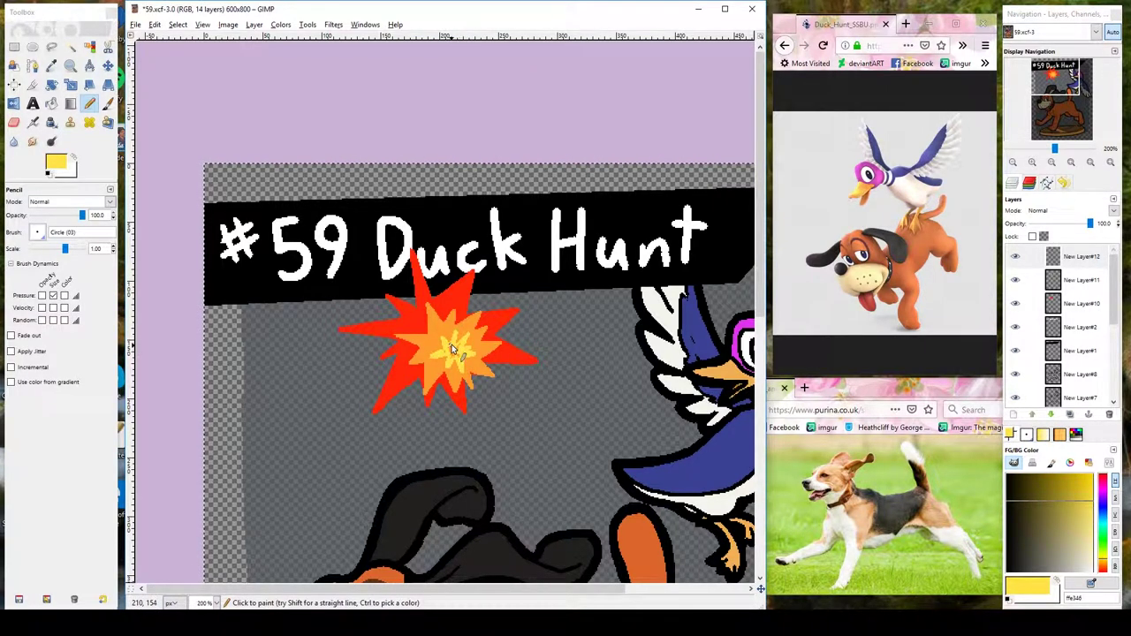
# Set the orange burst layer's opacity to 80 and save the image.
pyautogui.click(215, 603)
pyautogui.click(207, 561)
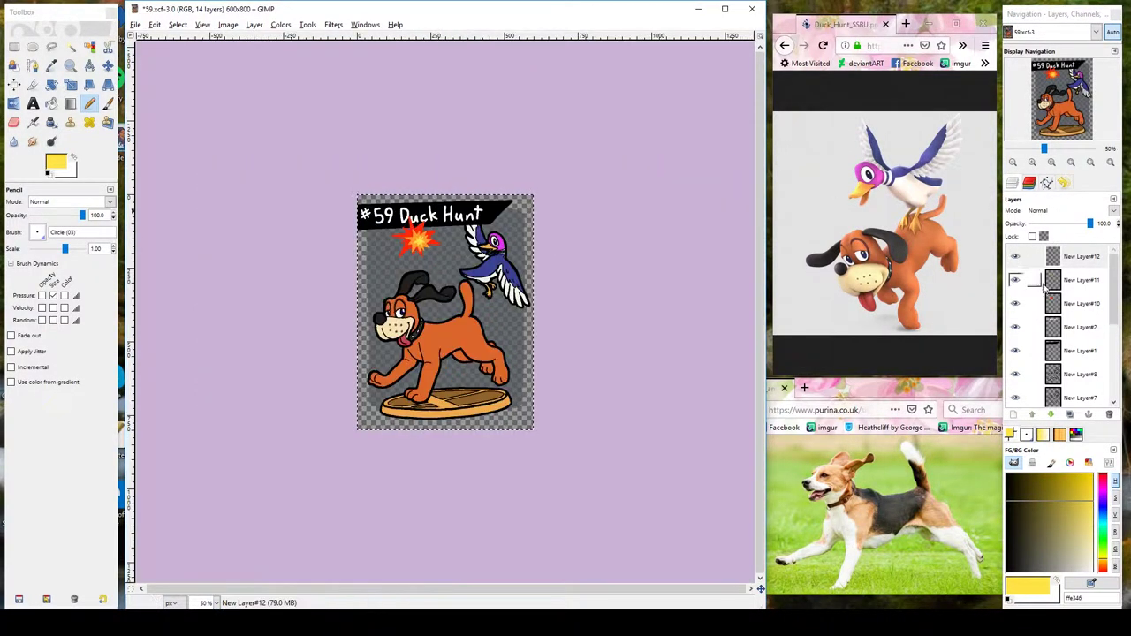
pyautogui.click(1080, 279)
pyautogui.moveTo(1096, 224); pyautogui.dragTo(1079, 223)
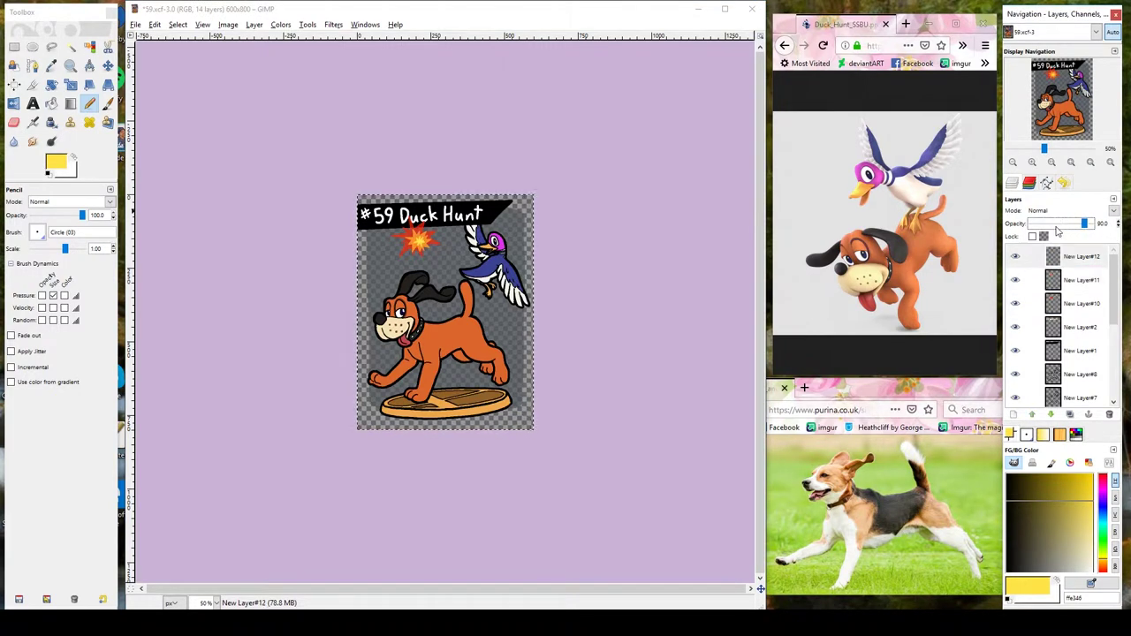
pyautogui.hotkey('ctrl', 's')
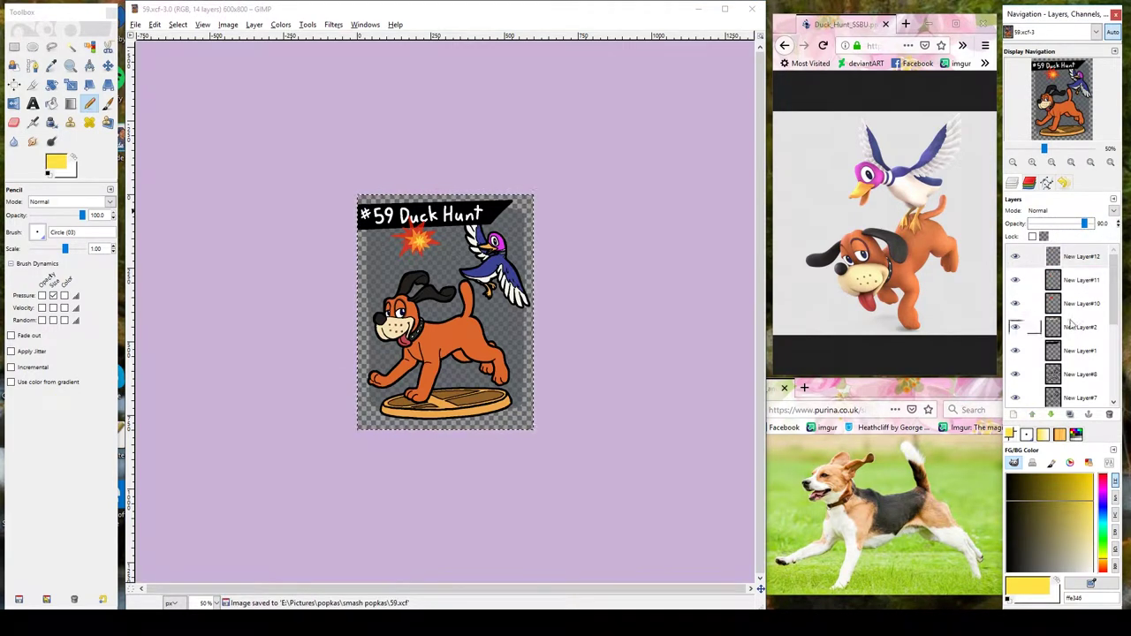
# Set the red star layer's opacity to 70 and outline a small red star left of the duck.
pyautogui.click(1080, 303)
pyautogui.click(215, 603)
pyautogui.click(214, 519)
pyautogui.keyDown('ctrl'); pyautogui.click(346, 164); pyautogui.keyUp('ctrl')
pyautogui.moveTo(433, 228); pyautogui.dragTo(376, 214)
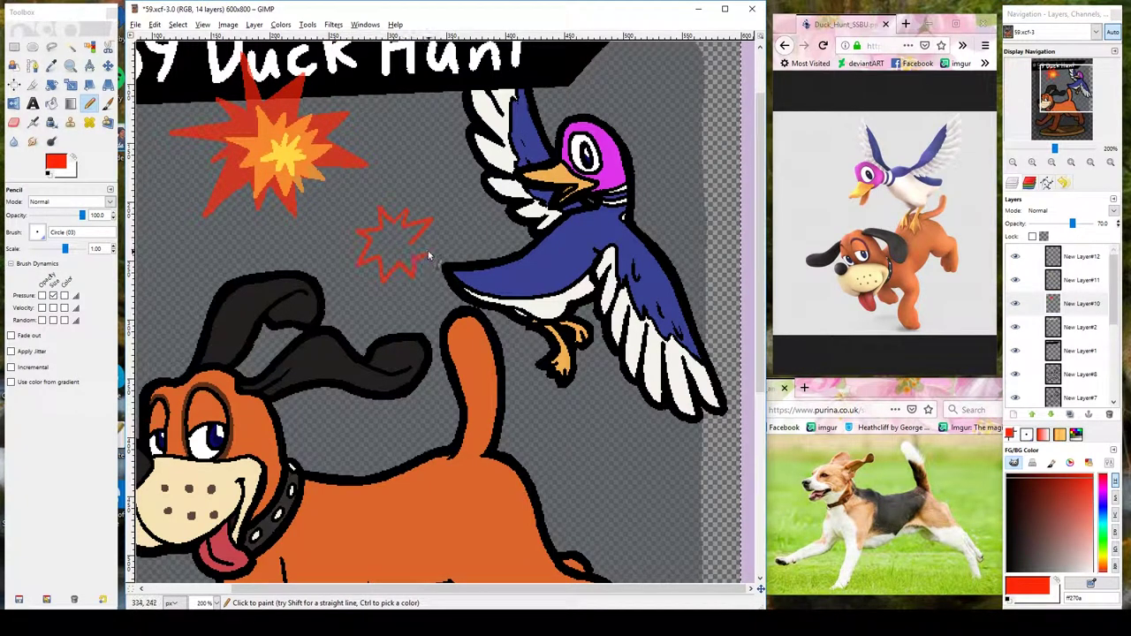
# Fill the upper and lower small star outlines with solid red.
pyautogui.hotkey('shift', 'b')
pyautogui.click(395, 246)
pyautogui.press('n')
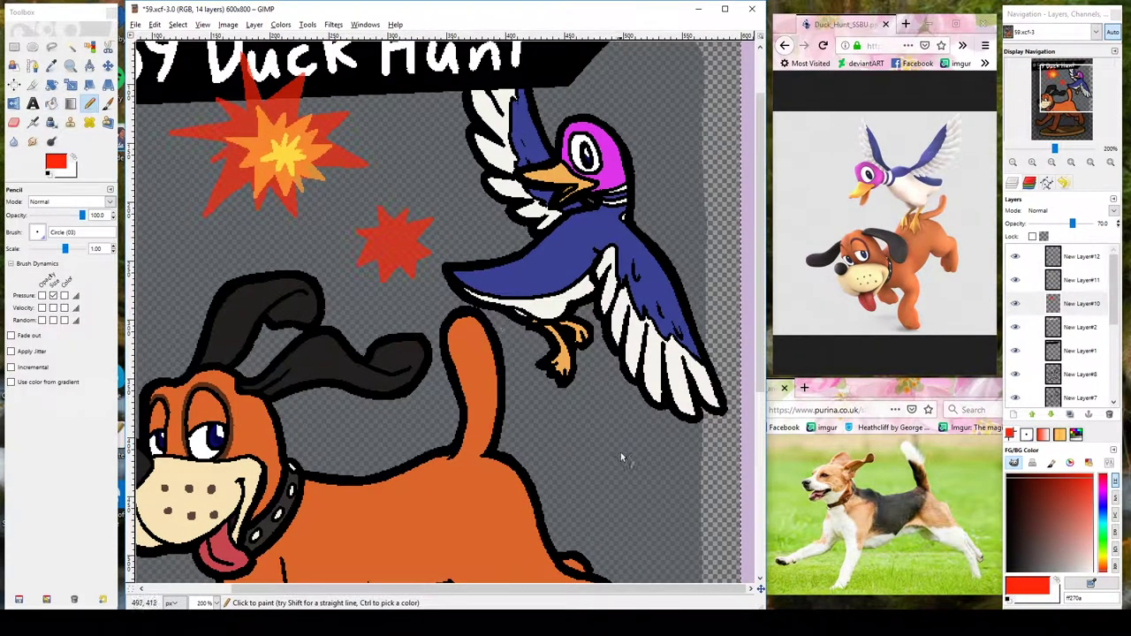
pyautogui.hotkey('shift', 'b')
pyautogui.click(644, 486)
pyautogui.press('n')
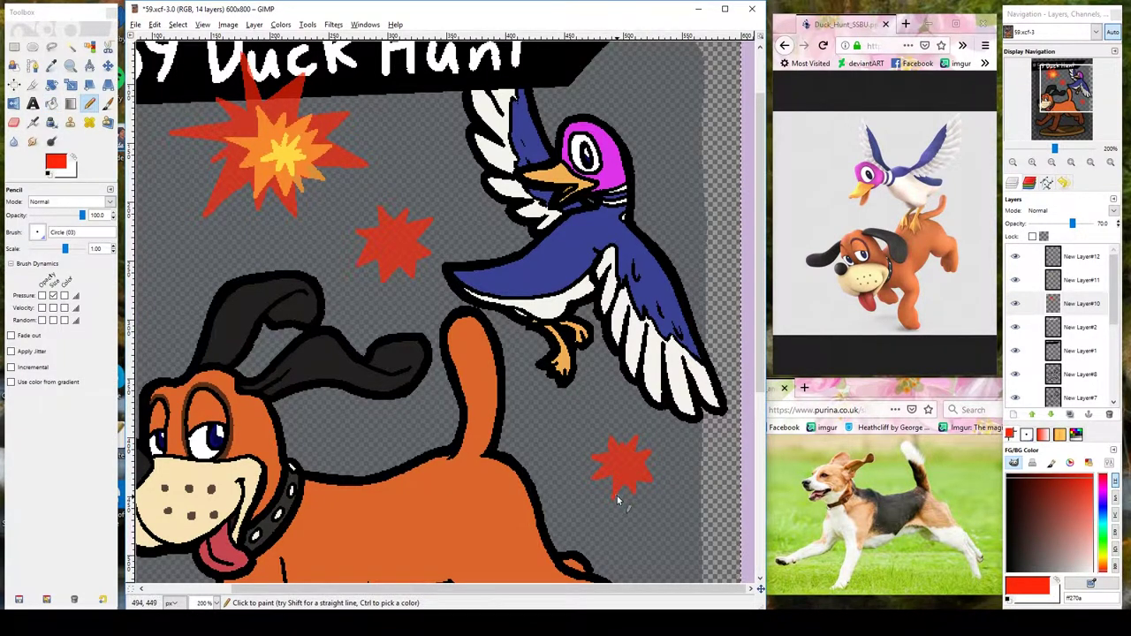
# Paint orange centres inside both small stars on the orange layer.
pyautogui.press('pageup')
pyautogui.keyDown('ctrl'); pyautogui.click(333, 146); pyautogui.keyUp('ctrl')
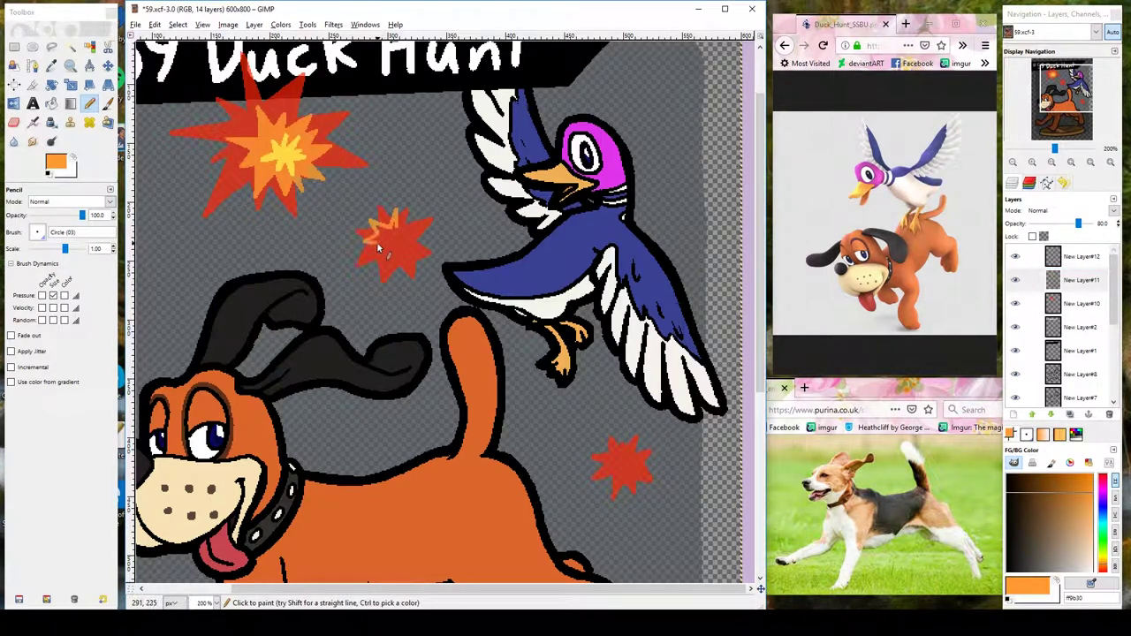
pyautogui.moveTo(398, 233); pyautogui.dragTo(389, 248)
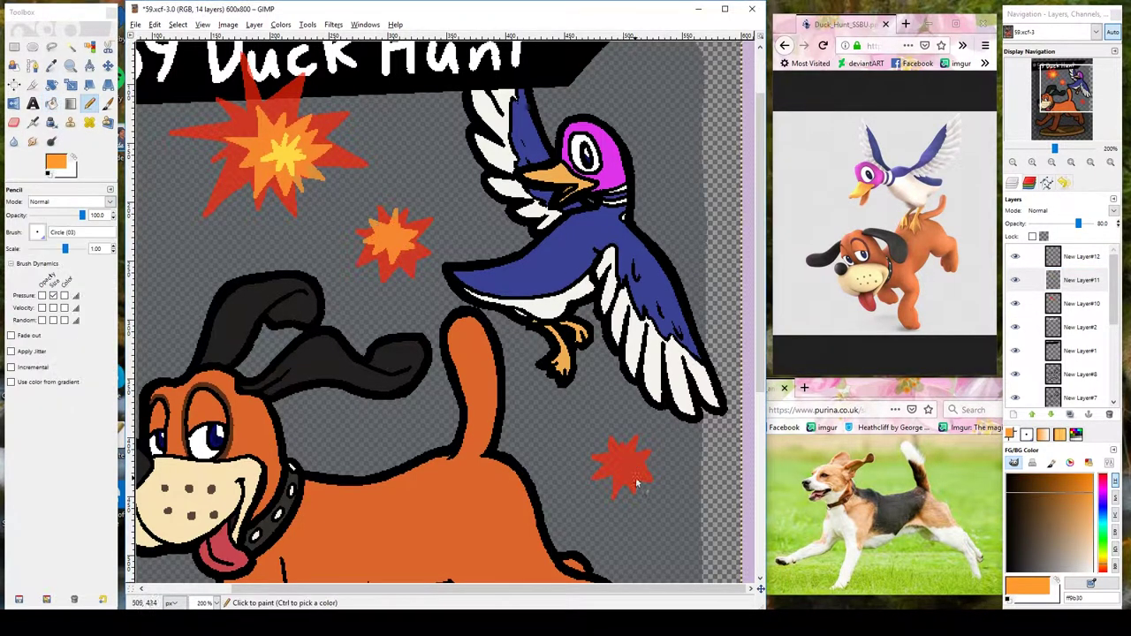
pyautogui.moveTo(608, 457); pyautogui.dragTo(631, 468)
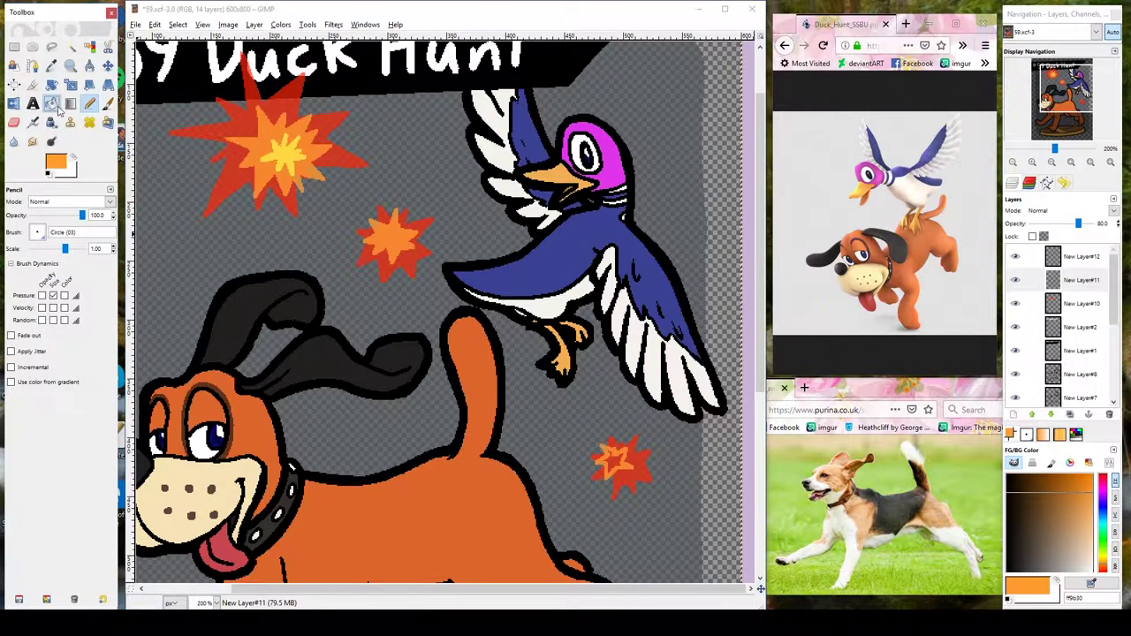
pyautogui.keyDown('ctrl'); pyautogui.click(611, 450); pyautogui.keyUp('ctrl')
# Add yellow highlights to both small stars and touch up the lower star's orange.
pyautogui.press('pageup')
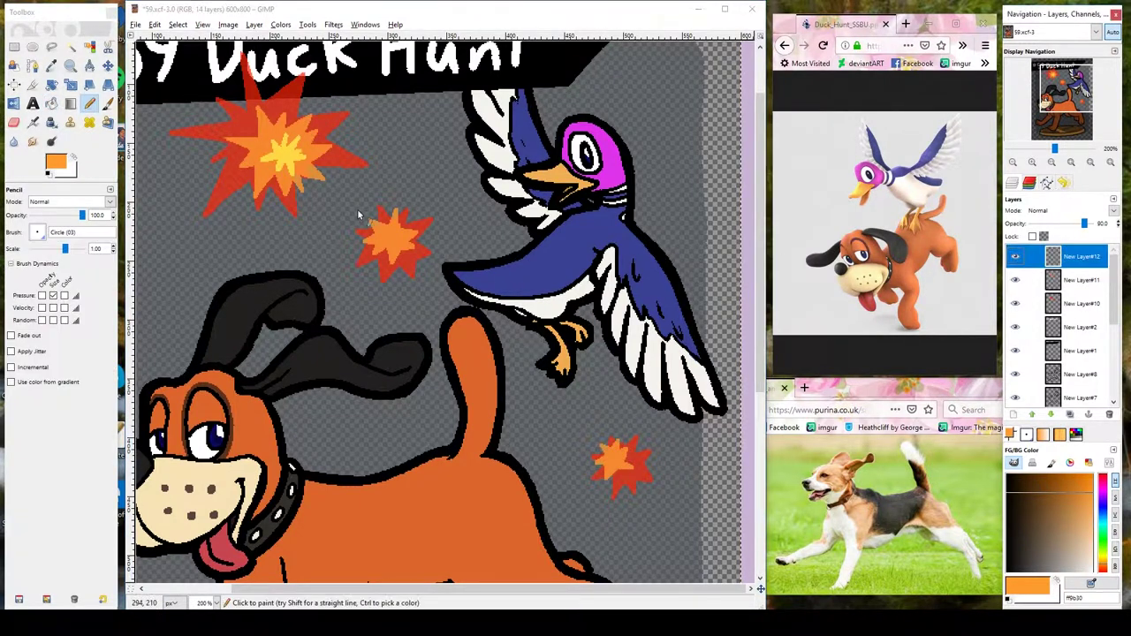
pyautogui.keyDown('ctrl'); pyautogui.click(283, 152); pyautogui.keyUp('ctrl')
pyautogui.moveTo(386, 212); pyautogui.dragTo(376, 234)
pyautogui.moveTo(608, 458); pyautogui.dragTo(612, 460)
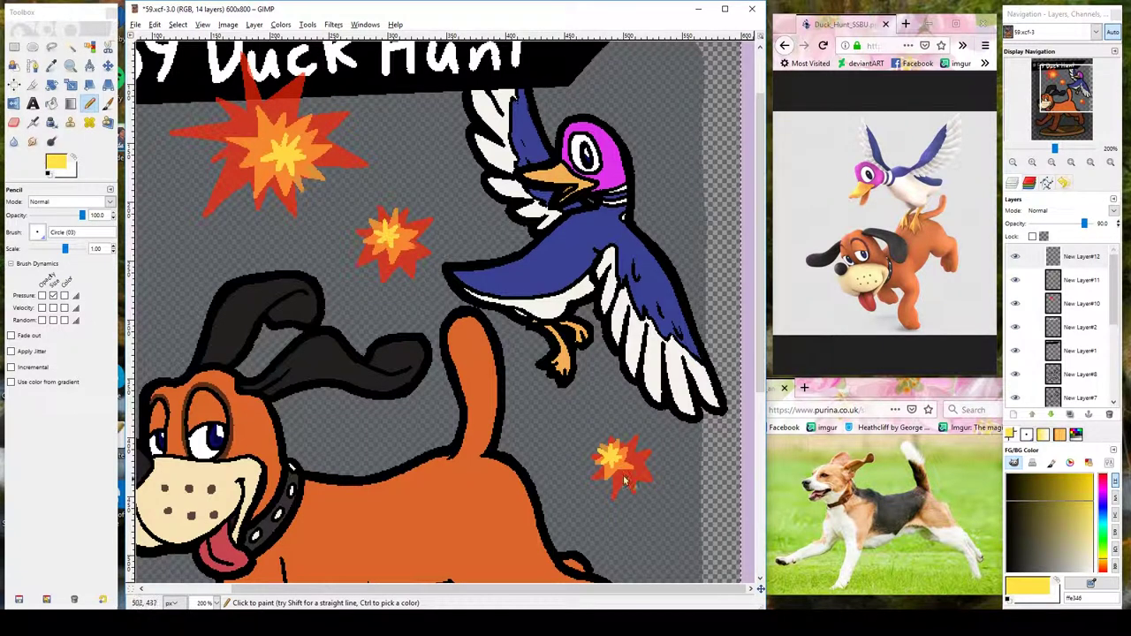
pyautogui.press('pagedown')
pyautogui.keyDown('ctrl'); pyautogui.click(605, 471); pyautogui.keyUp('ctrl')
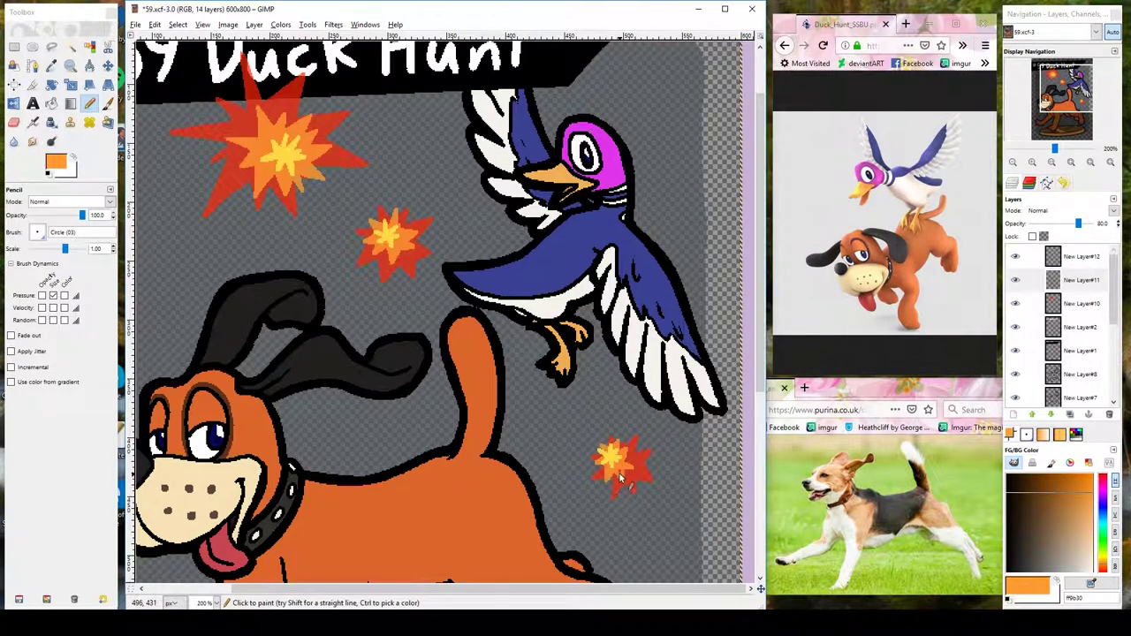
pyautogui.moveTo(630, 451); pyautogui.dragTo(636, 463)
# View the image at 100% zoom and save it as 59.xcf.
pyautogui.click(204, 603)
pyautogui.click(206, 554)
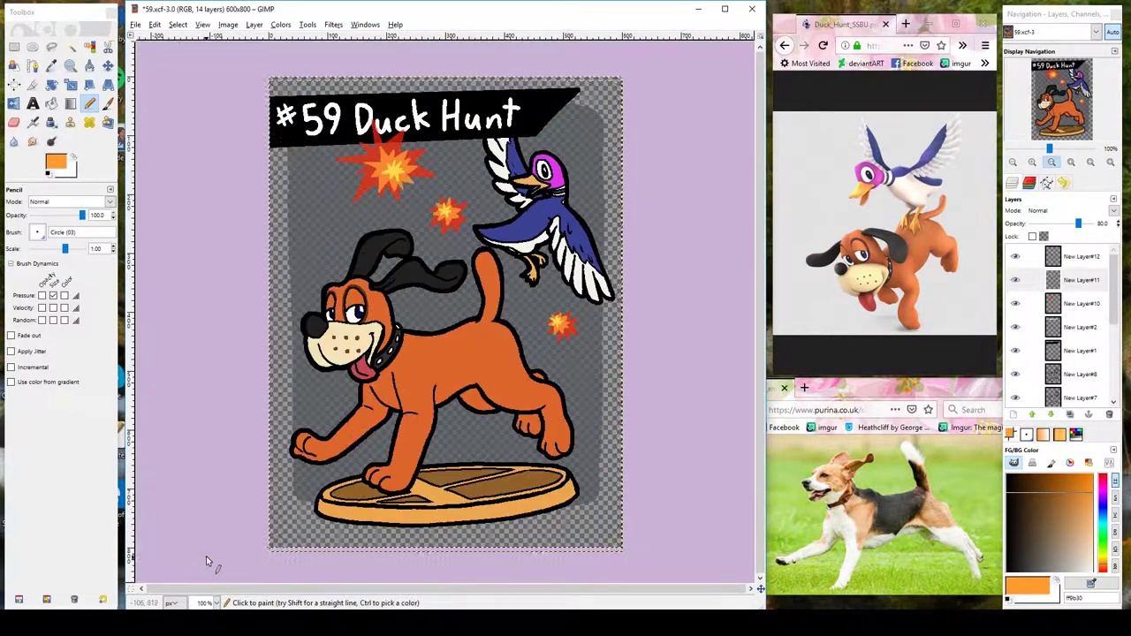
pyautogui.hotkey('ctrl', 's')
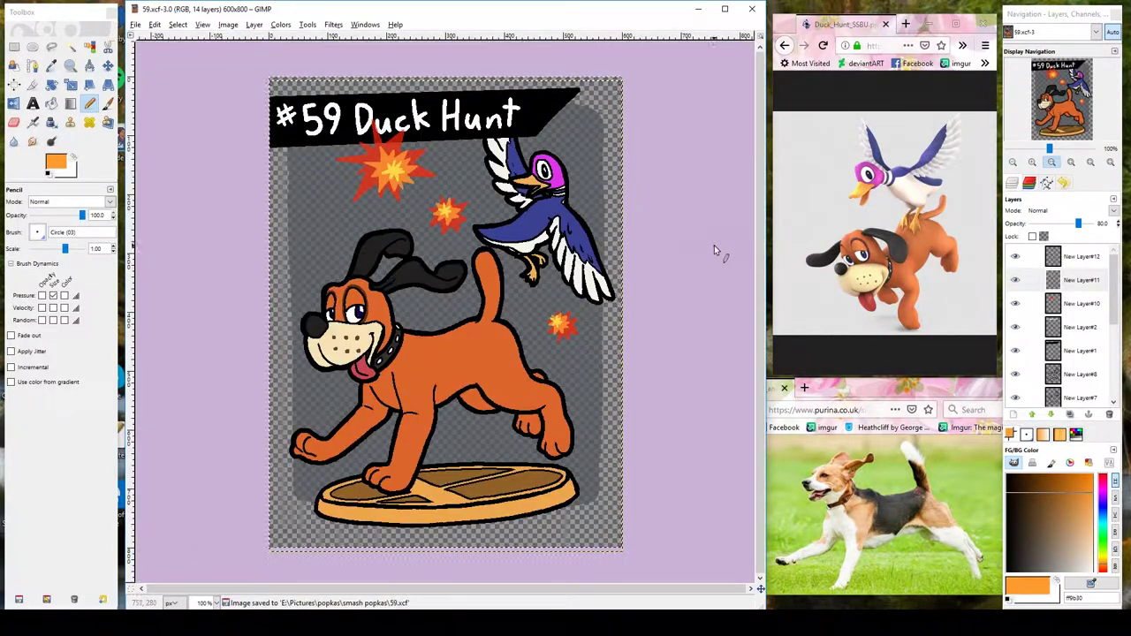